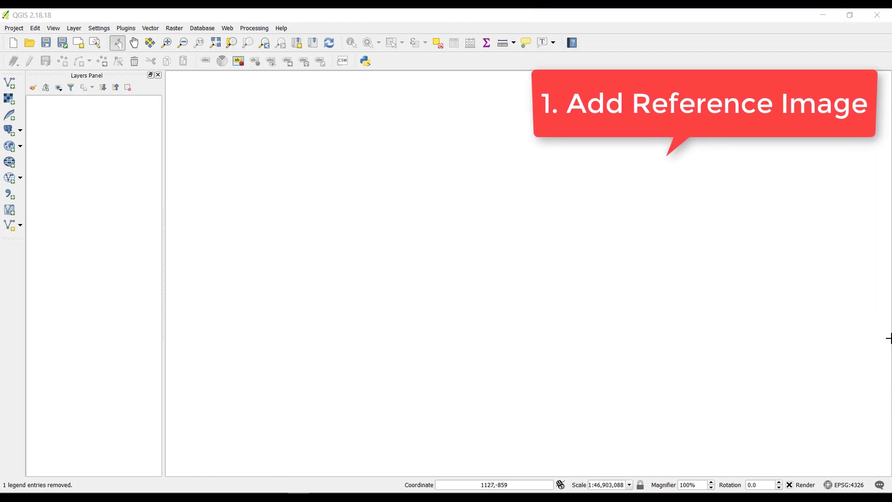
# Step: Add the raster image SVIT Campus.PNG as a reference layer using the WGS 84 (EPSG:4326) coordinate system
pyautogui.click(75, 29)
pyautogui.moveTo(135, 50)
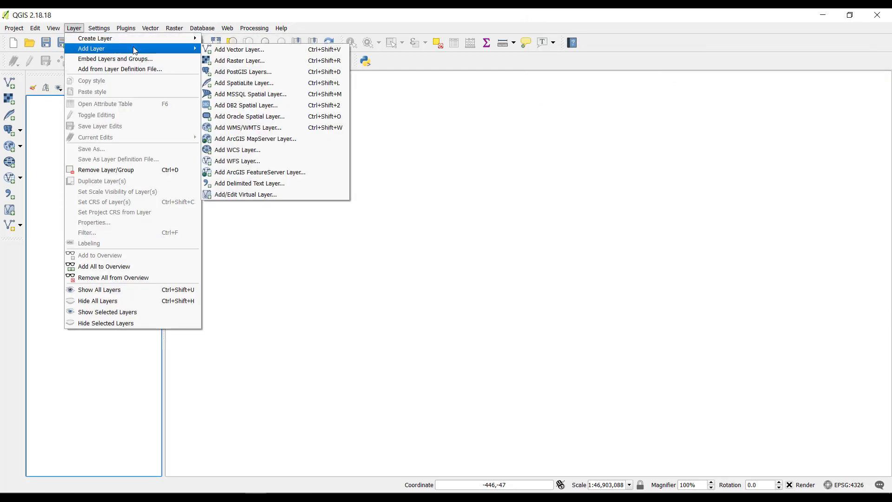
pyautogui.click(242, 63)
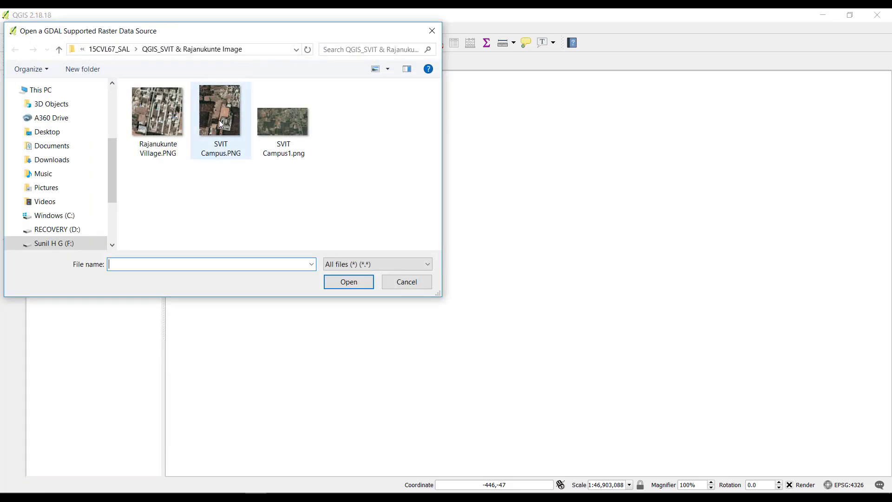
pyautogui.click(219, 120)
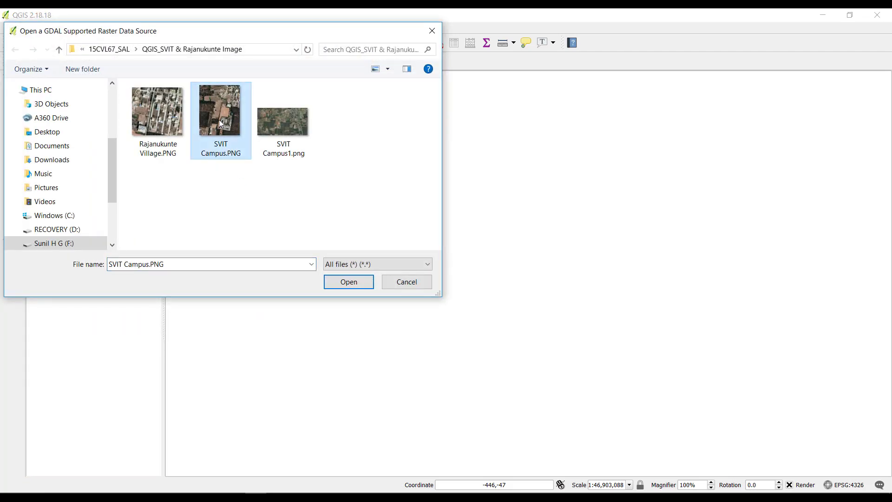
pyautogui.click(343, 283)
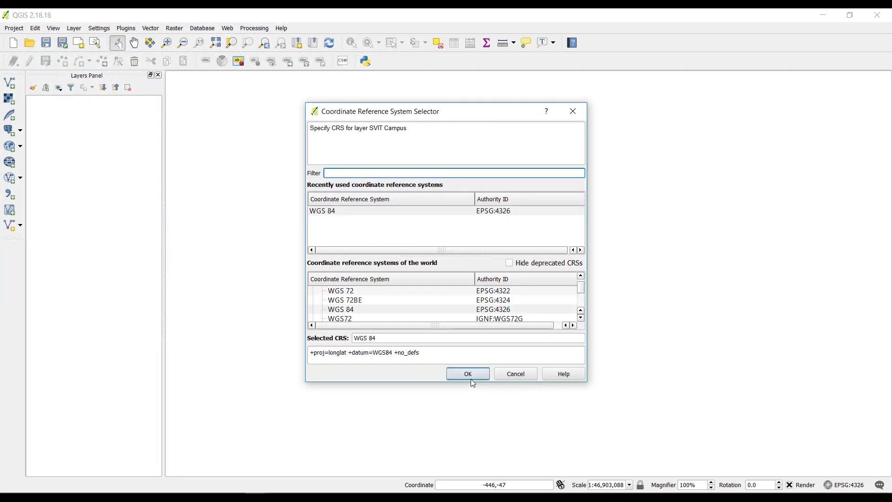
pyautogui.click(468, 375)
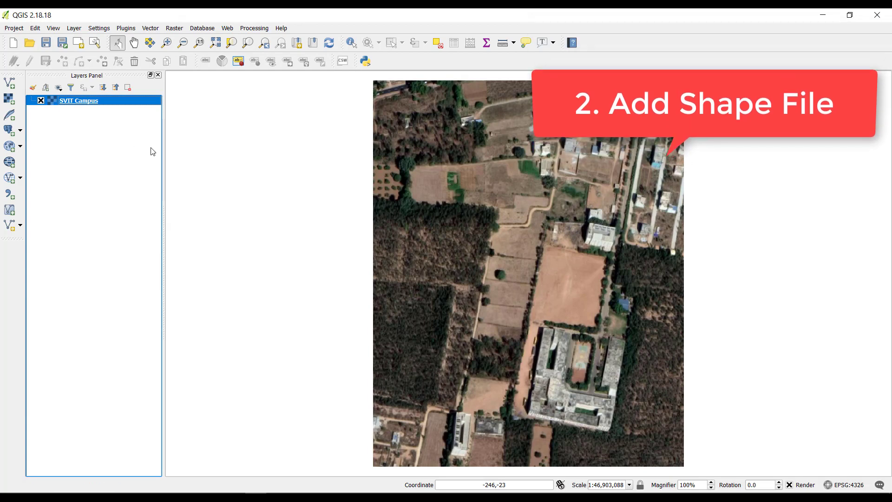
# Step: Define a new polygon shapefile layer in WGS 84 with an added text field named A of length 80
pyautogui.click(74, 28)
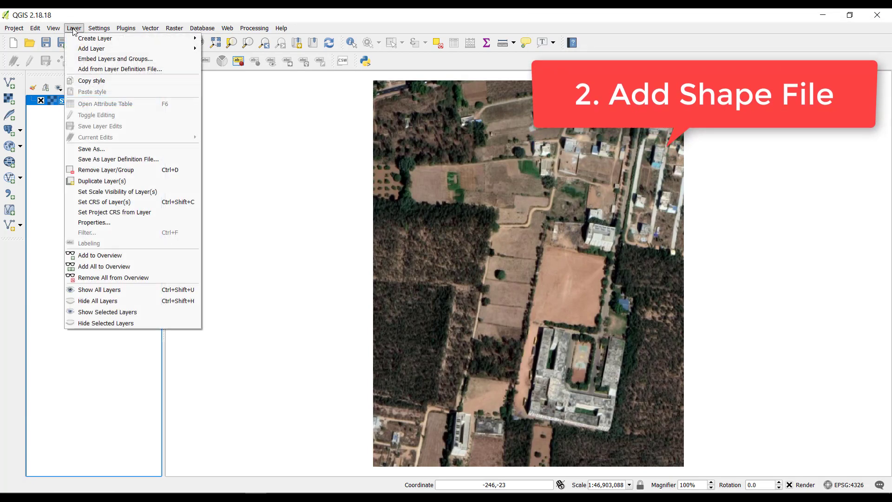
pyautogui.moveTo(158, 40)
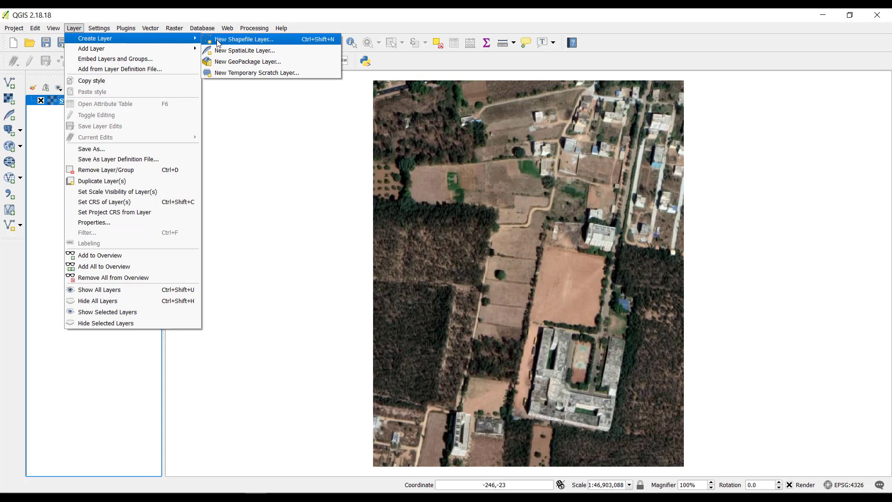
pyautogui.click(228, 41)
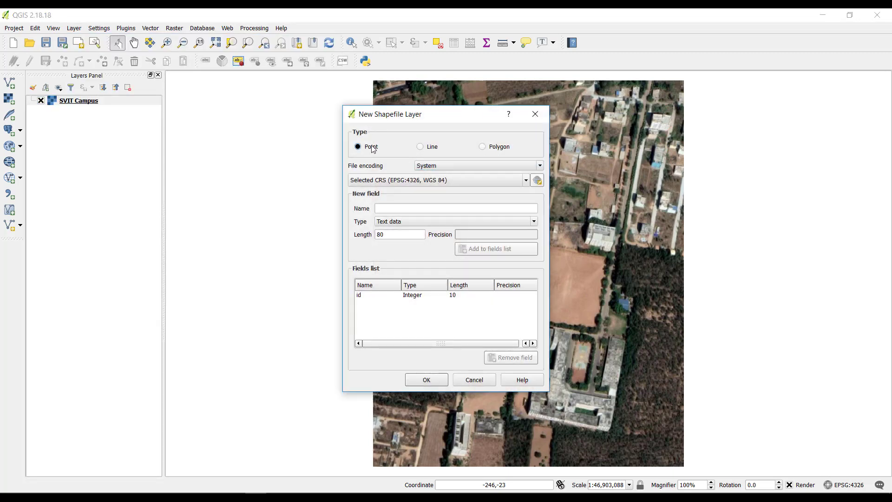
pyautogui.click(428, 152)
pyautogui.click(505, 148)
pyautogui.click(411, 206)
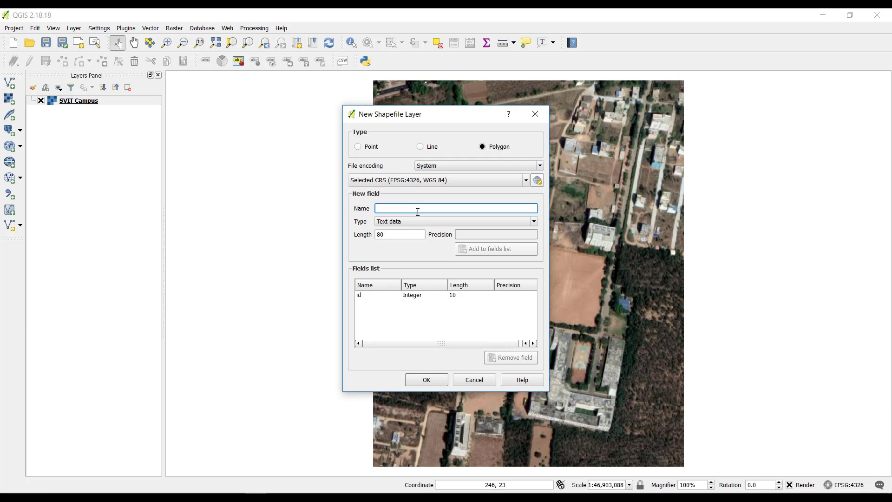
pyautogui.write('A')
pyautogui.click(484, 250)
pyautogui.click(428, 384)
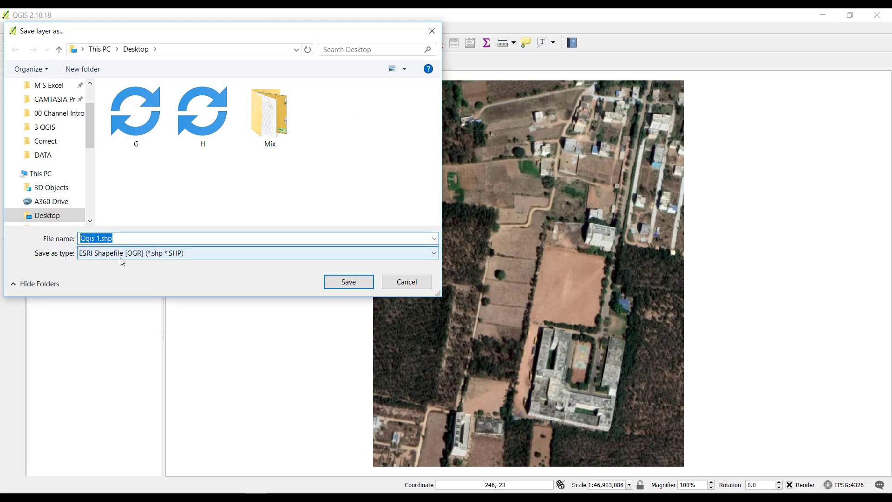
# Step: Create a folder named 1 on the Desktop and save the new shapefile in it as Buildings
pyautogui.click(92, 71)
pyautogui.write('1')
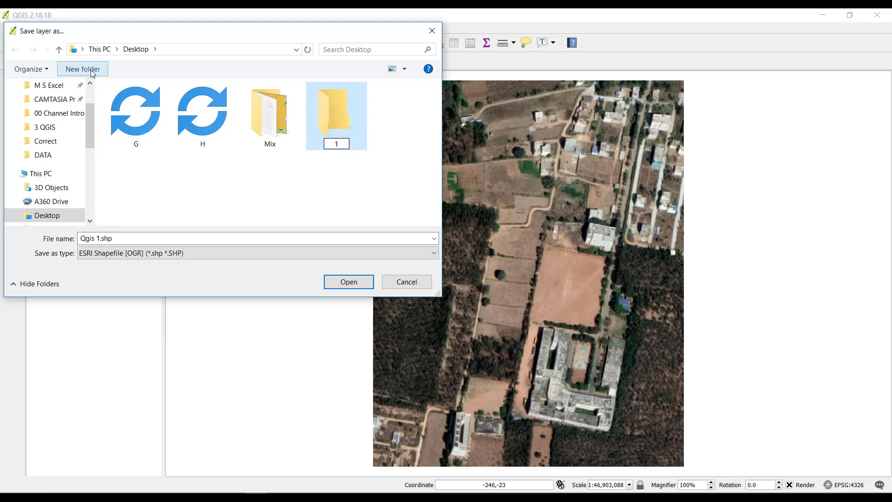
pyautogui.press('Return')
pyautogui.press('Return')
pyautogui.click(138, 239)
pyautogui.hotkey('ctrl', 'a')
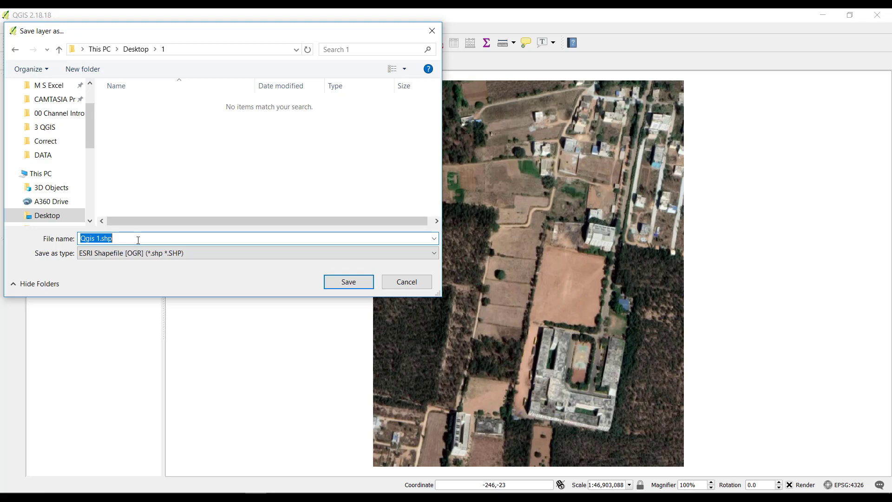
pyautogui.write('Buildings')
pyautogui.click(351, 283)
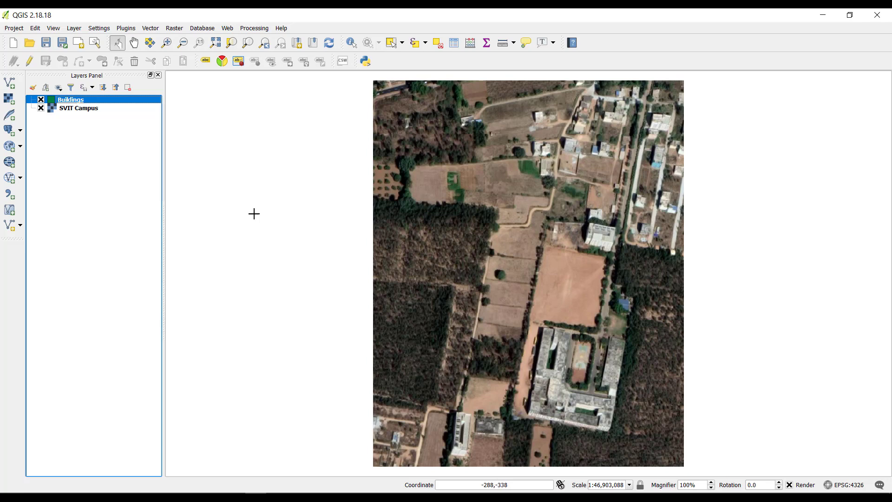
# Step: Enable editing on the Buildings layer and trace a four-cornered polygon over the long white building near the image's southern edge
pyautogui.click(30, 62)
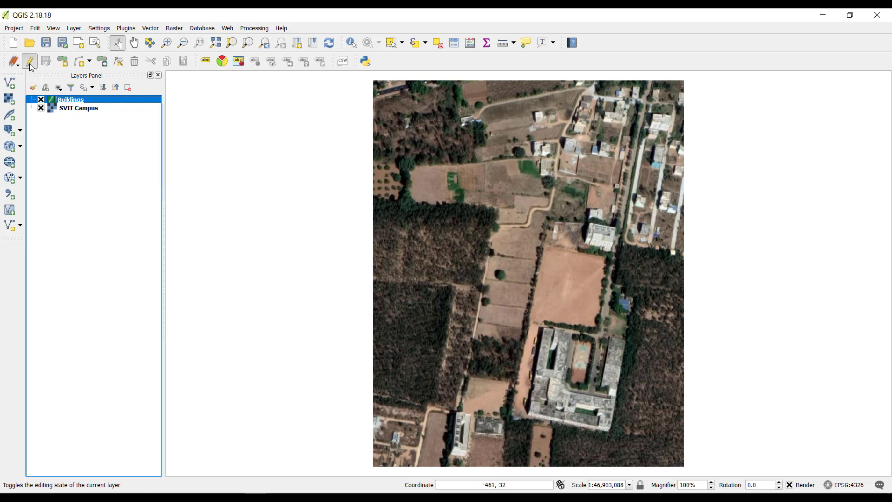
pyautogui.click(63, 61)
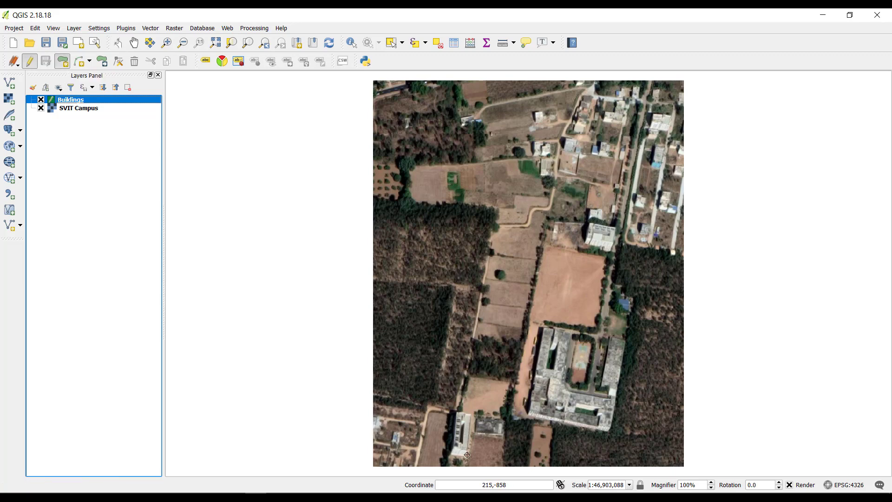
pyautogui.scroll(3, 460, 463)
pyautogui.scroll(-2, 460, 460)
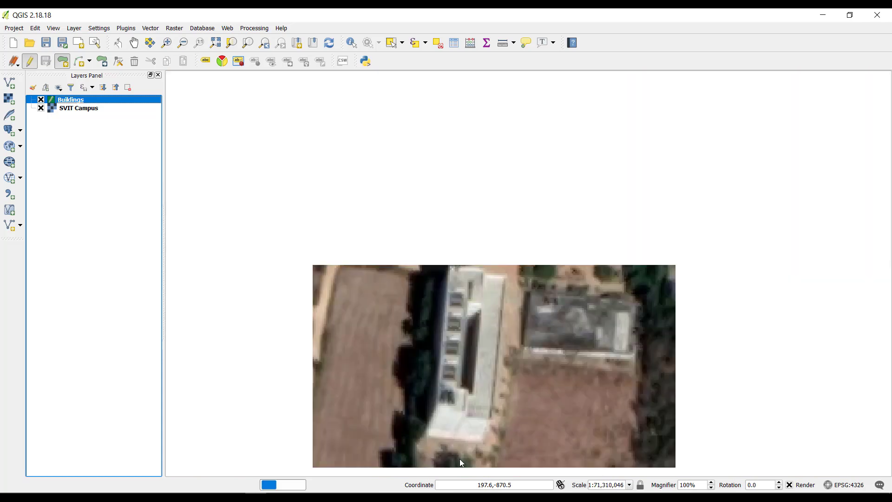
pyautogui.click(449, 264)
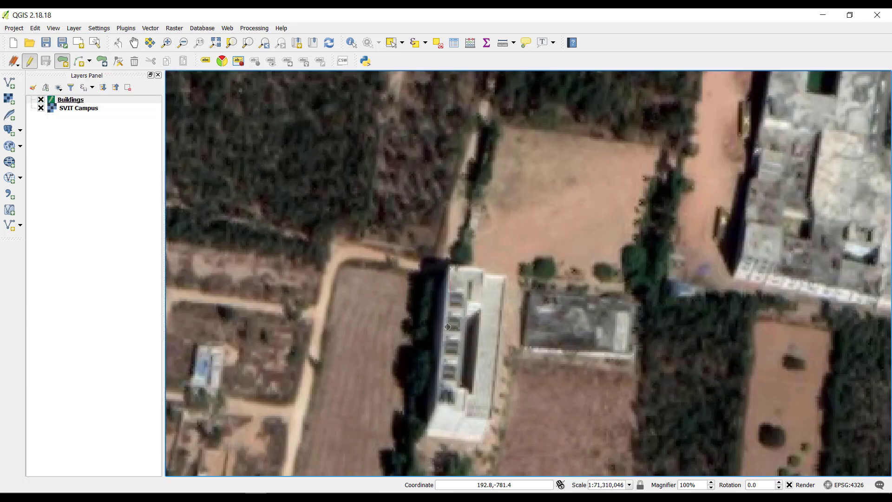
pyautogui.click(437, 404)
pyautogui.click(491, 417)
pyautogui.click(503, 275)
pyautogui.rightClick(503, 275)
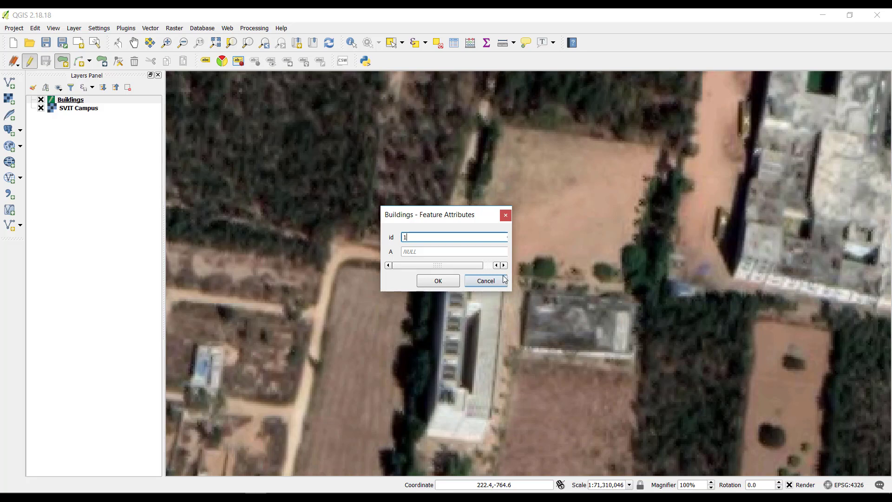
# Step: Give the traced polygon id 1 and the A value Boys Hostel
pyautogui.press('Tab')
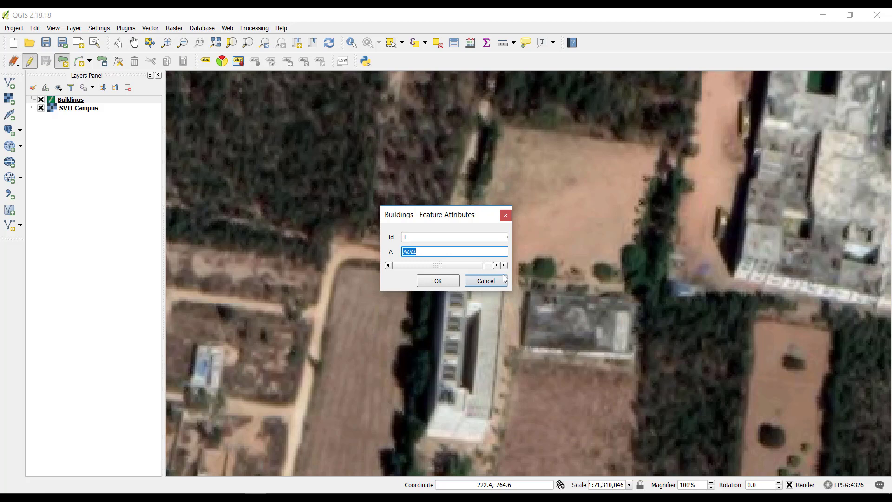
pyautogui.write('Boys Hostel')
pyautogui.click(444, 283)
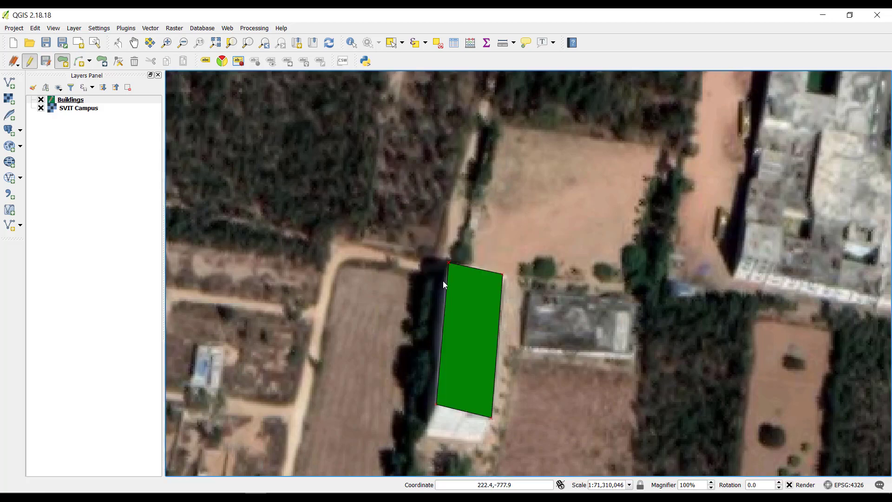
# Step: Trace the rectangular grey-roofed building just east of the Boys Hostel, with id 2 and A value BH Mess
pyautogui.click(530, 292)
pyautogui.click(526, 346)
pyautogui.click(631, 351)
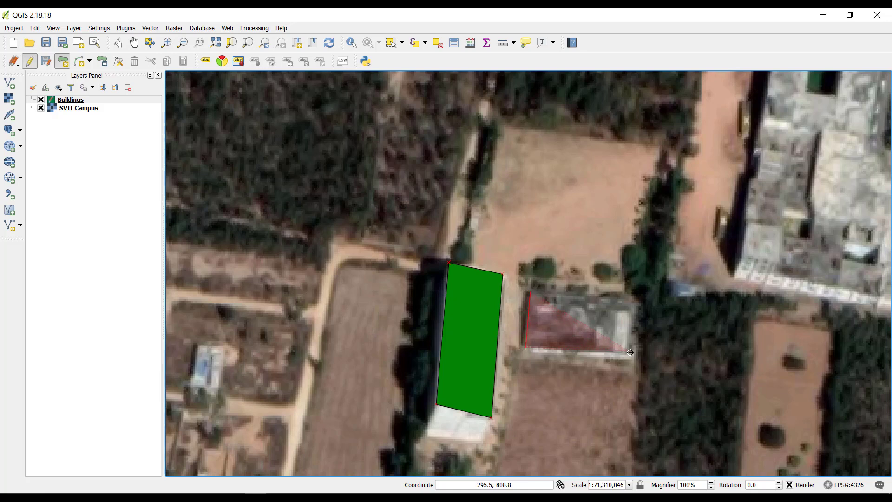
pyautogui.rightClick(634, 299)
pyautogui.write('2')
pyautogui.press('Tab')
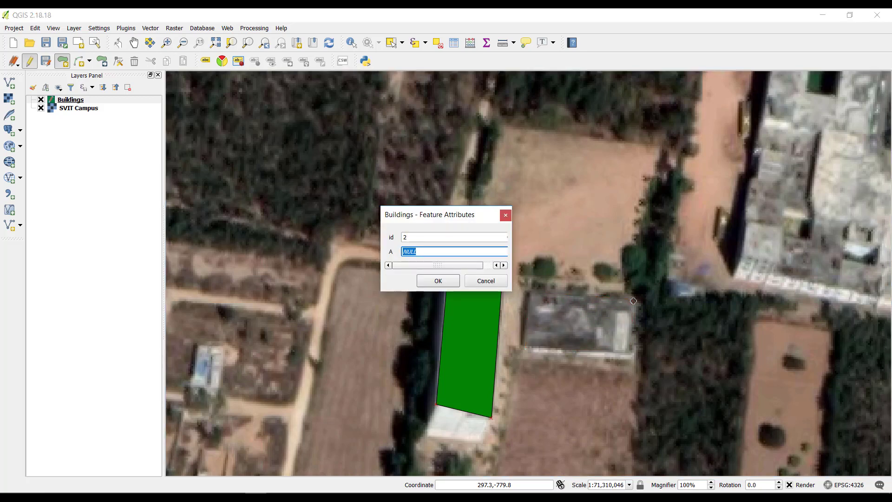
pyautogui.write('BH Mess')
pyautogui.click(437, 280)
# Step: Trace a polygon around the large L-shaped building west and south of the sports court
pyautogui.scroll(-2, 313, 238)
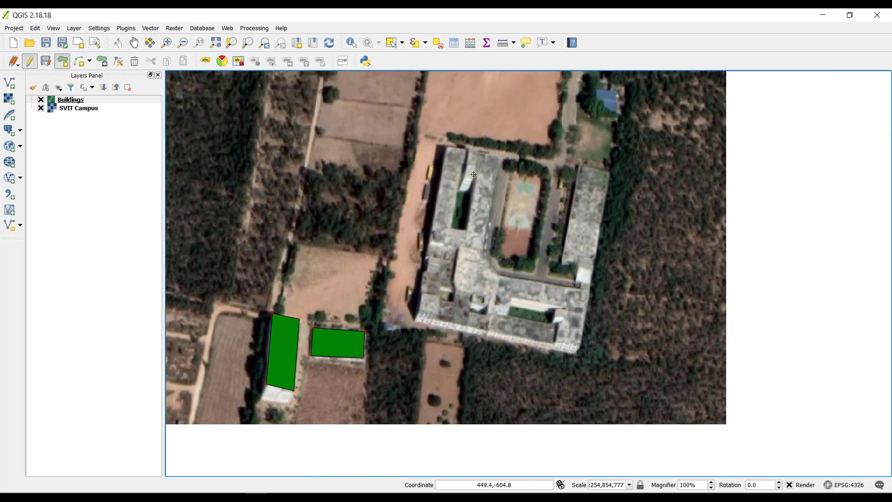
pyautogui.click(446, 146)
pyautogui.click(415, 316)
pyautogui.click(580, 347)
pyautogui.click(589, 291)
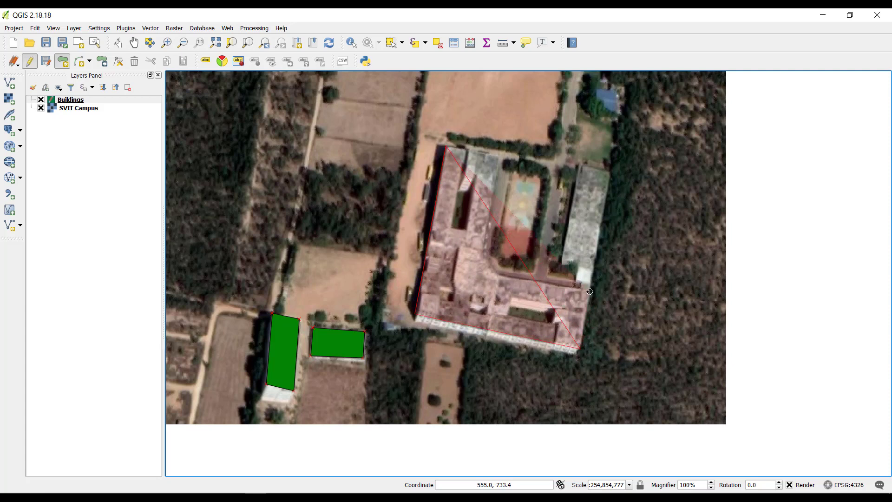
pyautogui.click(500, 274)
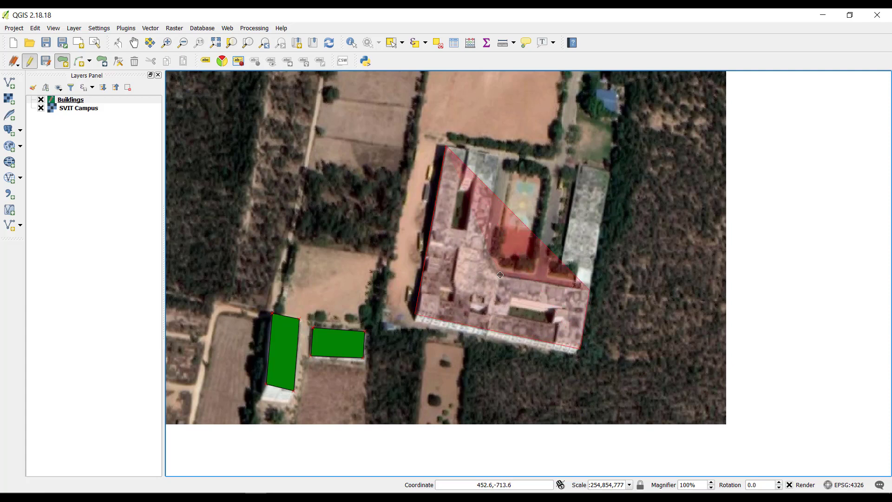
pyautogui.rightClick(500, 274)
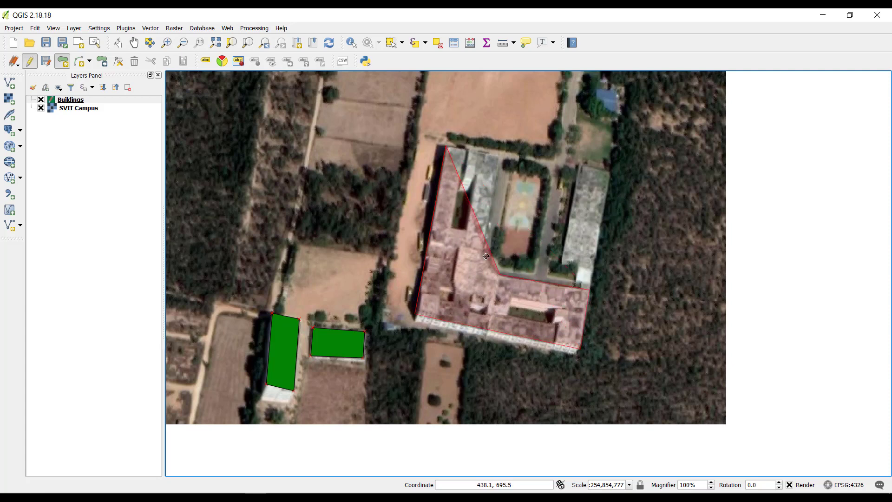
pyautogui.rightClick(498, 157)
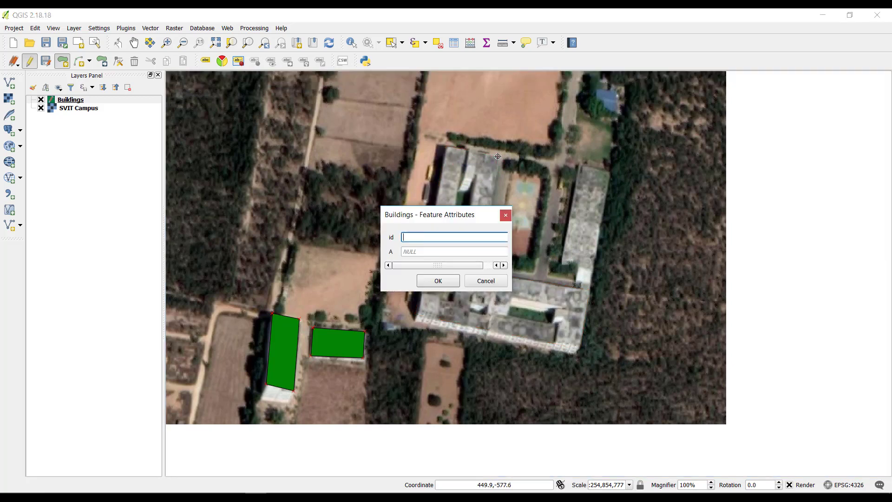
# Step: Give the L-shaped polygon id 3 and the A value Main Building
pyautogui.write('3')
pyautogui.press('Tab')
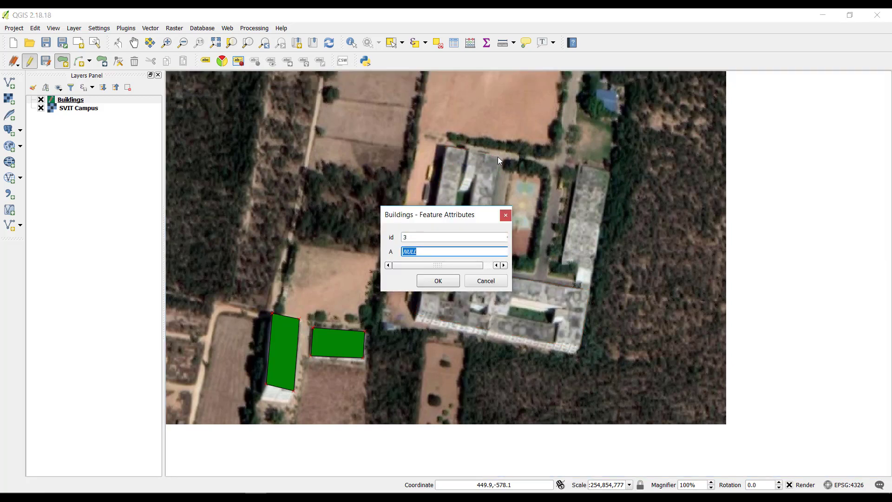
pyautogui.write('Main Buio')
pyautogui.press('BackSpace')
pyautogui.write('lding')
pyautogui.click(438, 281)
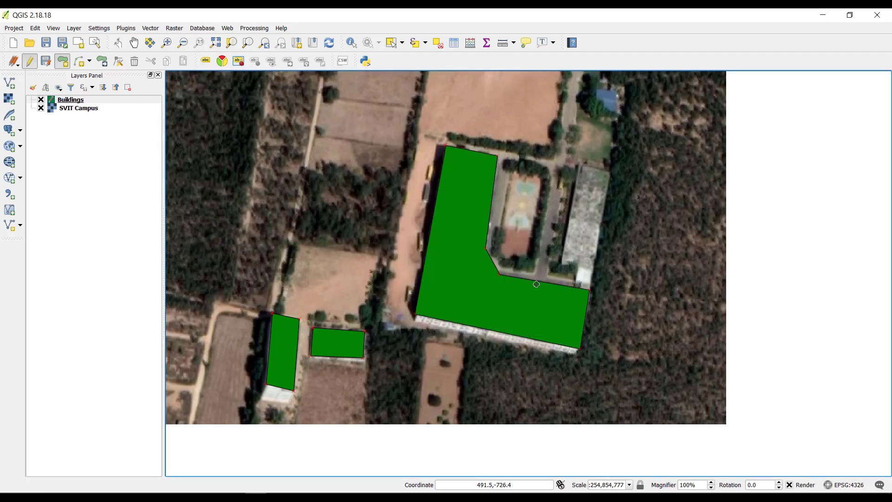
# Step: Trace a four-cornered polygon over the narrow building east of the sports court
pyautogui.click(581, 166)
pyautogui.click(610, 172)
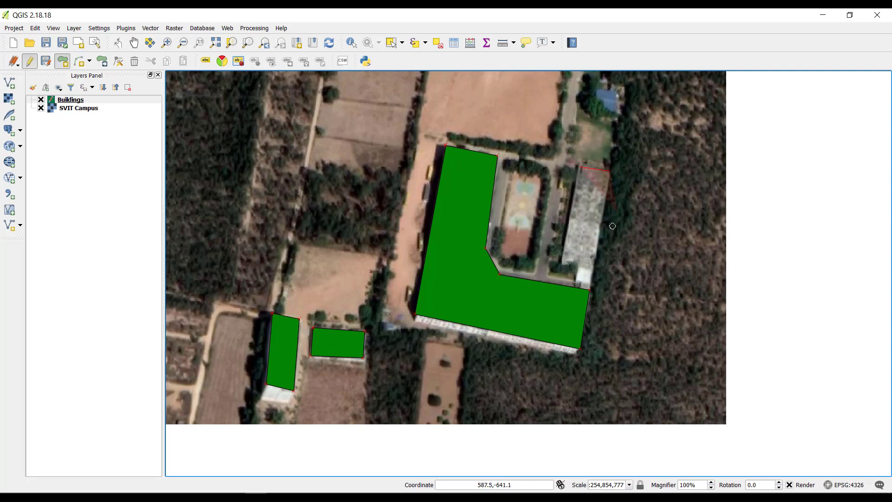
pyautogui.click(585, 263)
pyautogui.click(565, 263)
pyautogui.rightClick(565, 263)
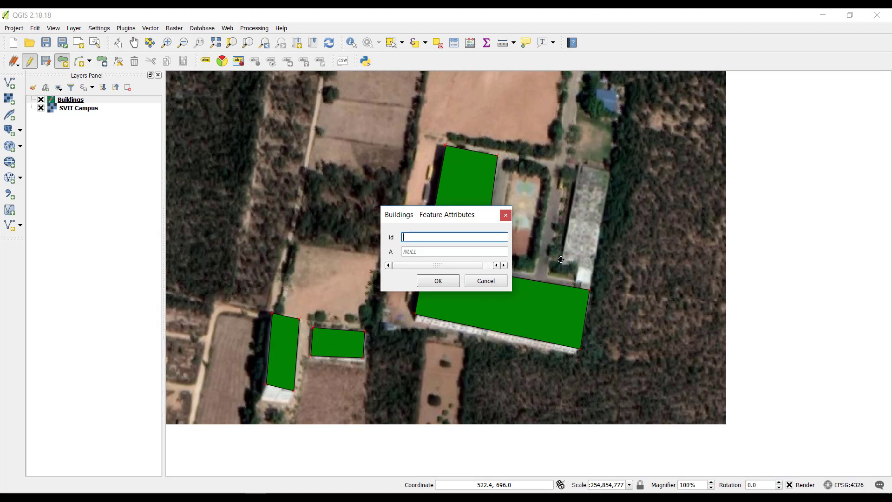
# Step: Give the narrow building's polygon id 4 and the A value ME & CV lab wing
pyautogui.write('4')
pyautogui.press('Tab')
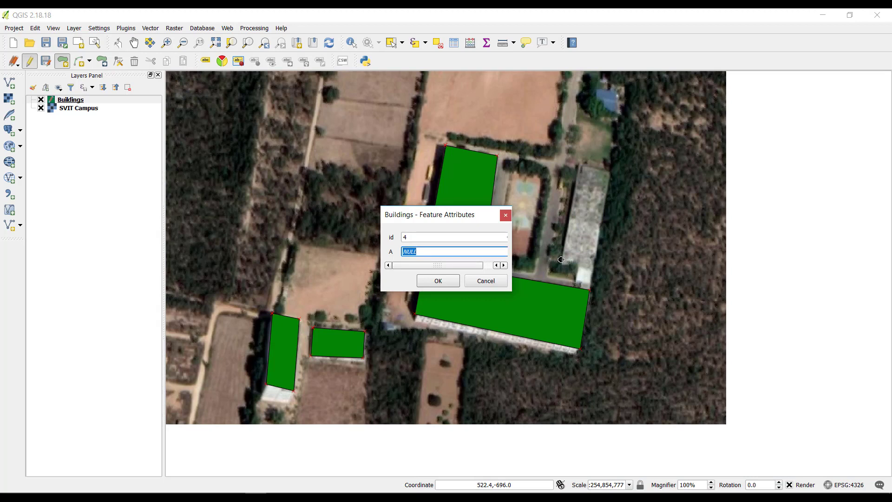
pyautogui.write('ME & CV lab wing')
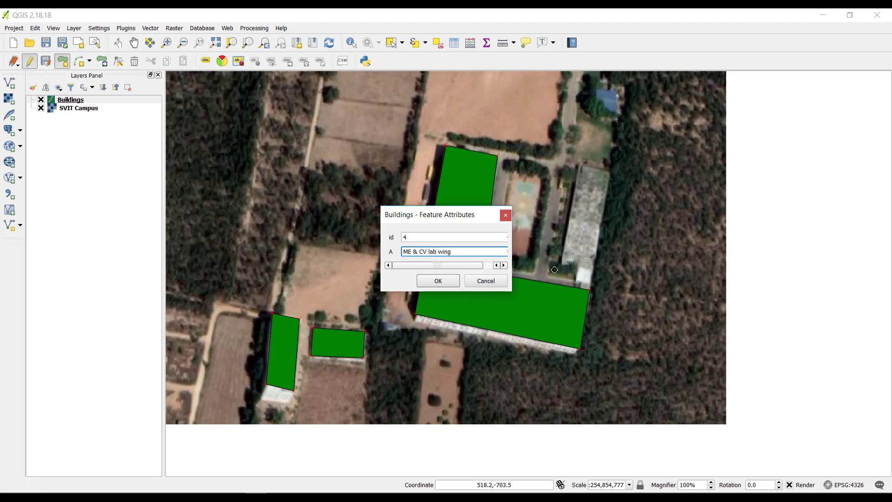
pyautogui.click(438, 281)
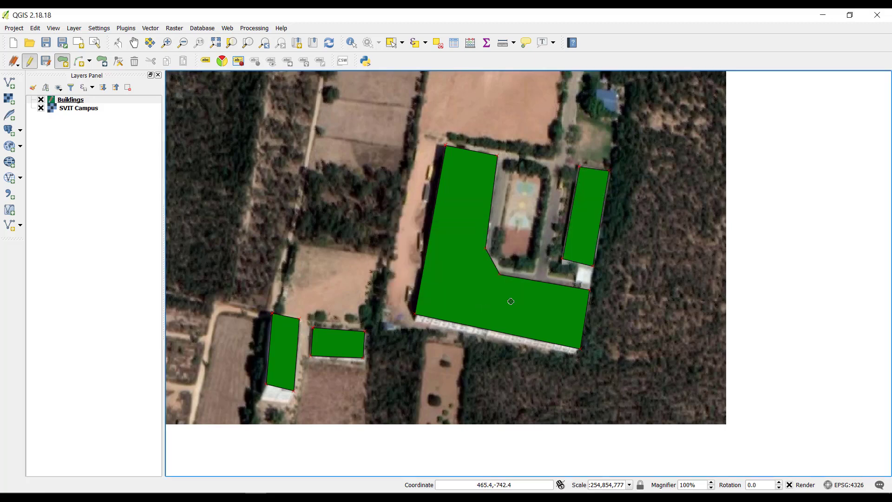
# Step: Trace a polygon around the small blue-roofed building north of the ME & CV lab wing, including its northeast projection
pyautogui.scroll(-1, 525, 294)
pyautogui.scroll(3, 499, 278)
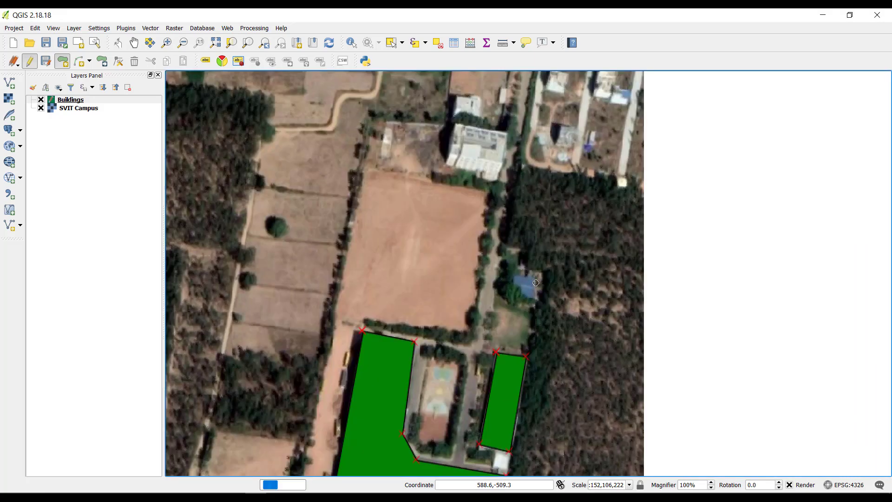
pyautogui.click(491, 268)
pyautogui.click(490, 308)
pyautogui.click(534, 311)
pyautogui.click(534, 255)
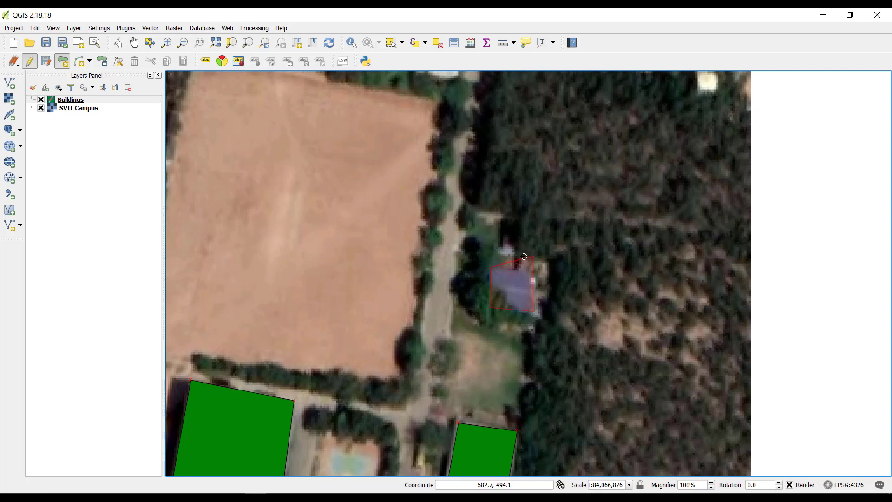
pyautogui.rightClick(520, 269)
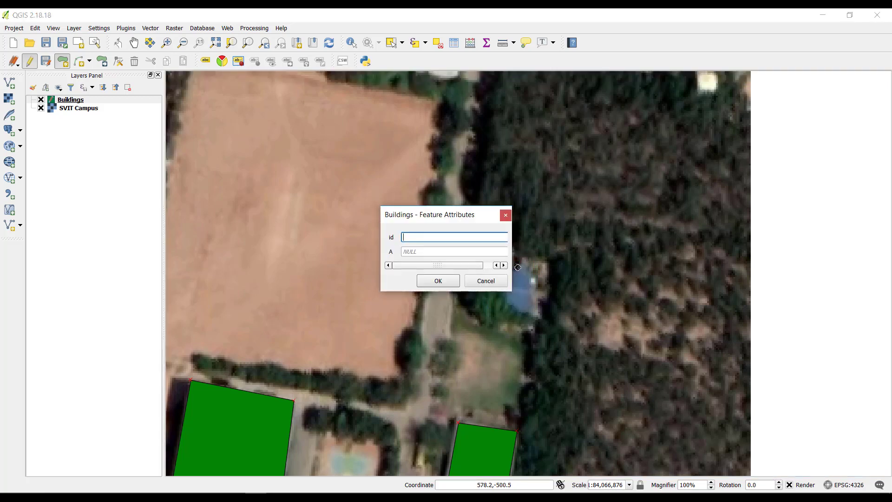
# Step: Give the small building's polygon id 5 and the A value Canteen
pyautogui.press('Tab')
pyautogui.write('C')
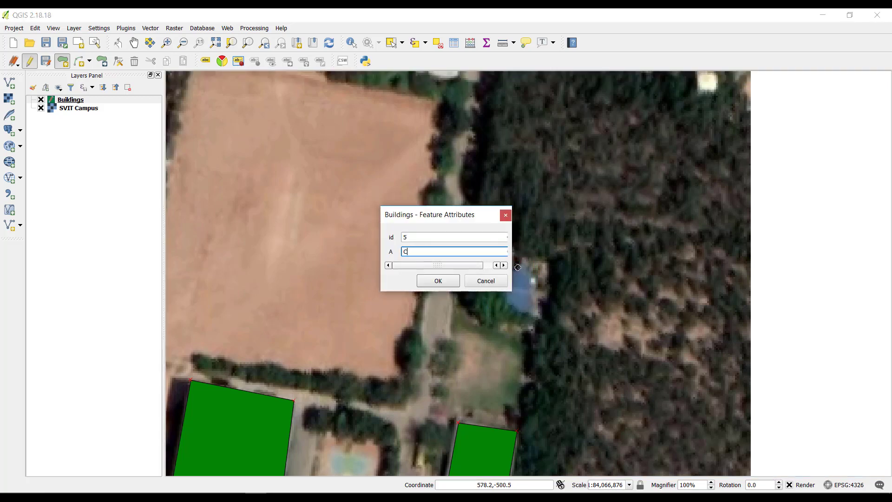
pyautogui.write('anteen')
pyautogui.click(439, 281)
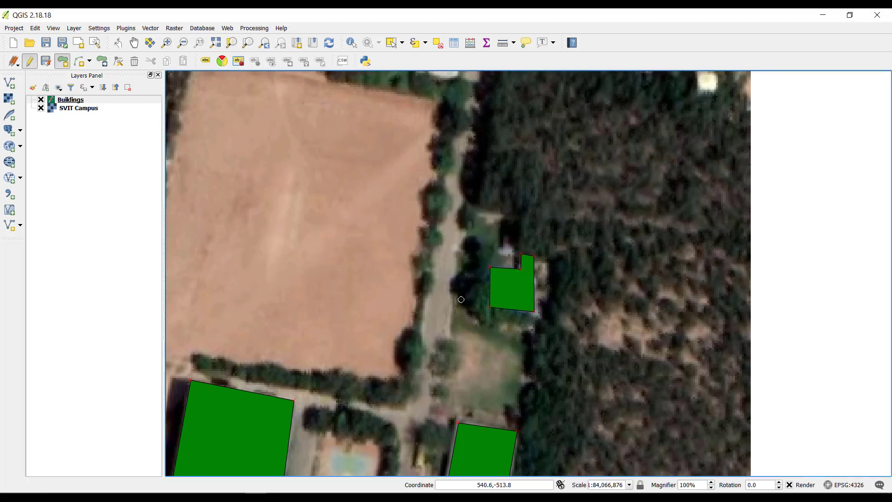
# Step: Trace a four-cornered polygon over the large white-roofed building just north of the open playing field
pyautogui.scroll(-1, 468, 310)
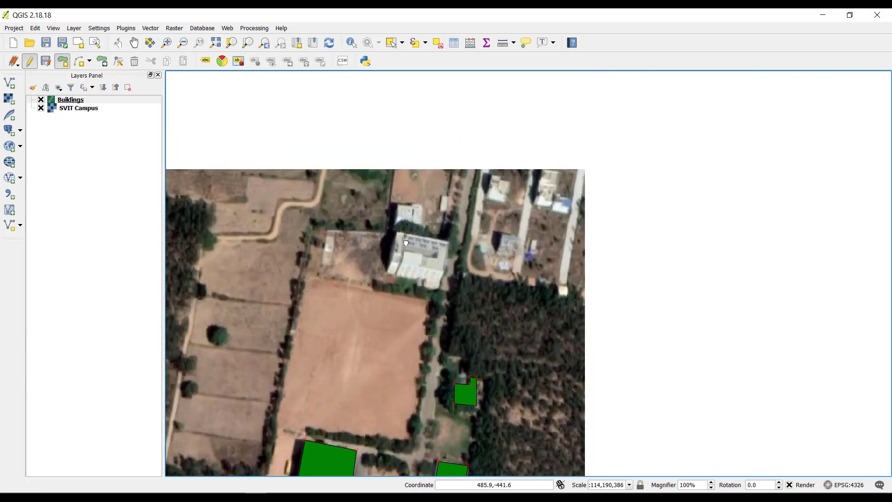
pyautogui.scroll(3, 409, 259)
pyautogui.click(337, 193)
pyautogui.click(319, 313)
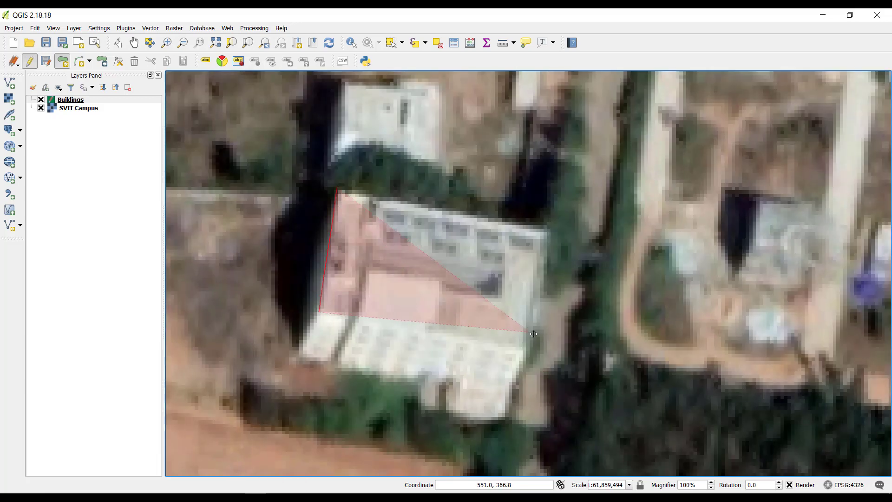
pyautogui.click(525, 351)
pyautogui.click(548, 235)
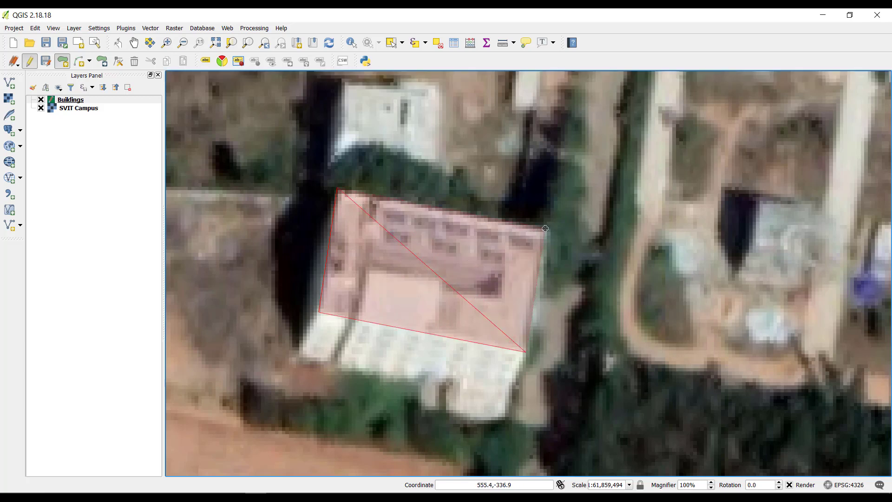
pyautogui.rightClick(546, 229)
# Step: Give the northern building's polygon id 6 and the A value Girls Hostel
pyautogui.press('Tab')
pyautogui.write('G')
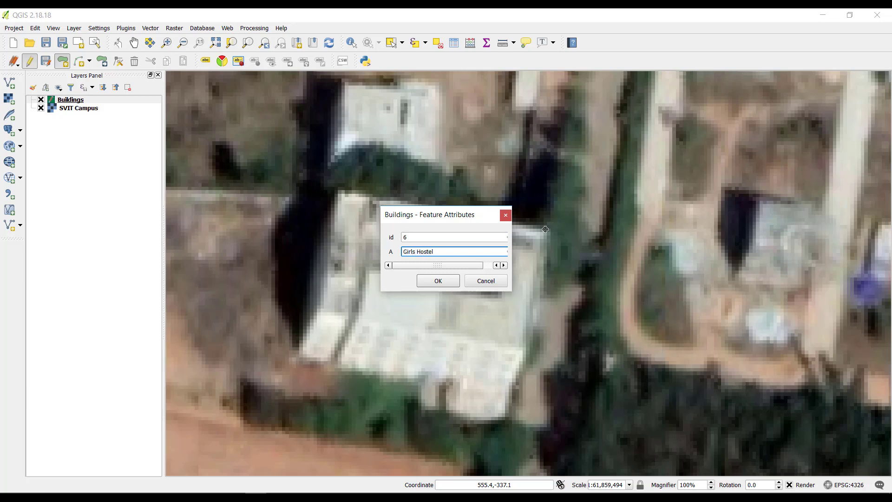
pyautogui.click(438, 281)
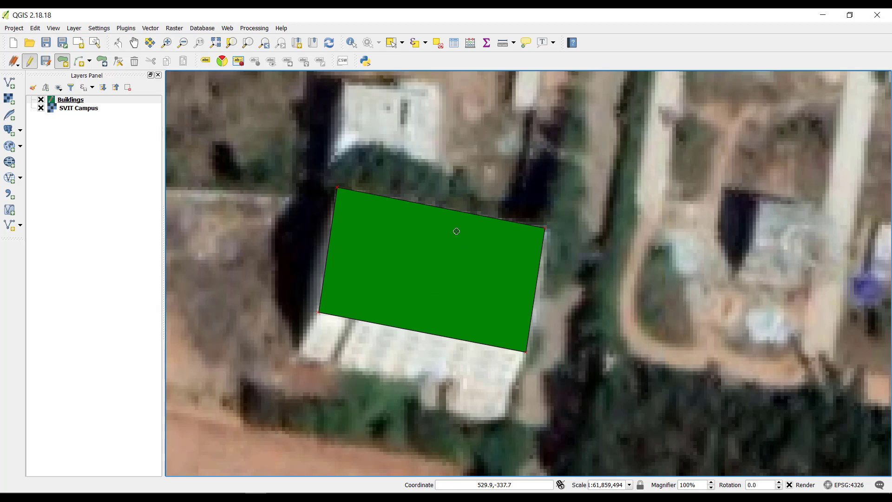
# Step: Define a new polygon shapefile layer with an added text field named A
pyautogui.scroll(-2, 456, 231)
pyautogui.scroll(-2, 458, 235)
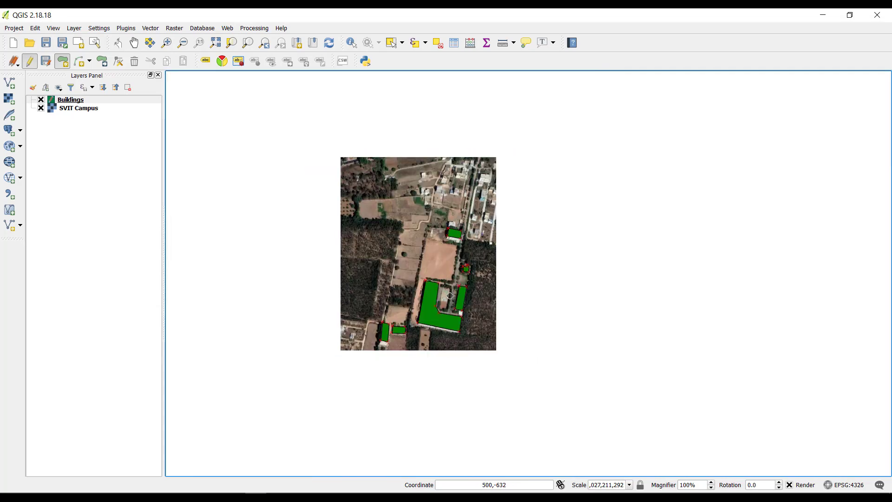
pyautogui.scroll(1, 450, 296)
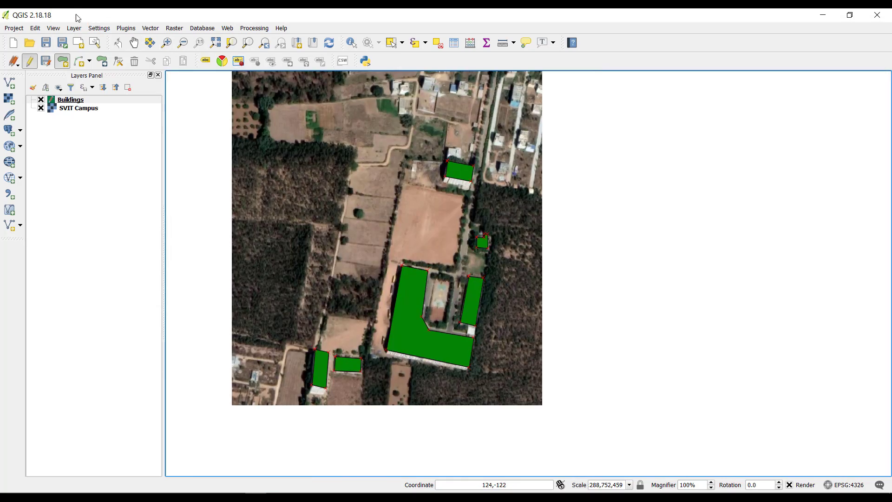
pyautogui.click(73, 29)
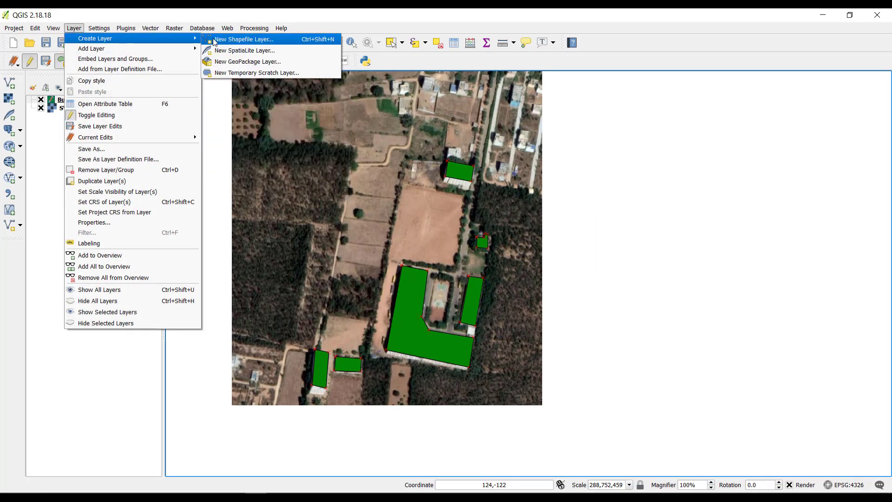
pyautogui.click(238, 40)
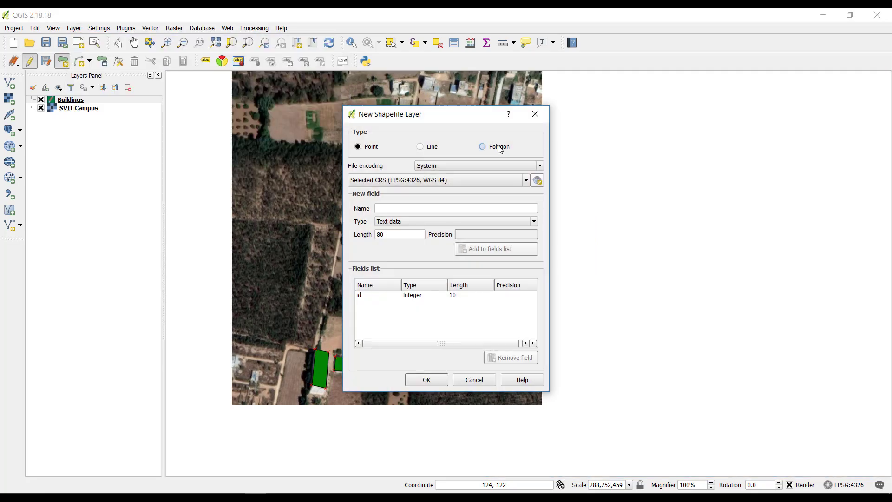
pyautogui.click(500, 150)
pyautogui.click(410, 209)
pyautogui.write('A')
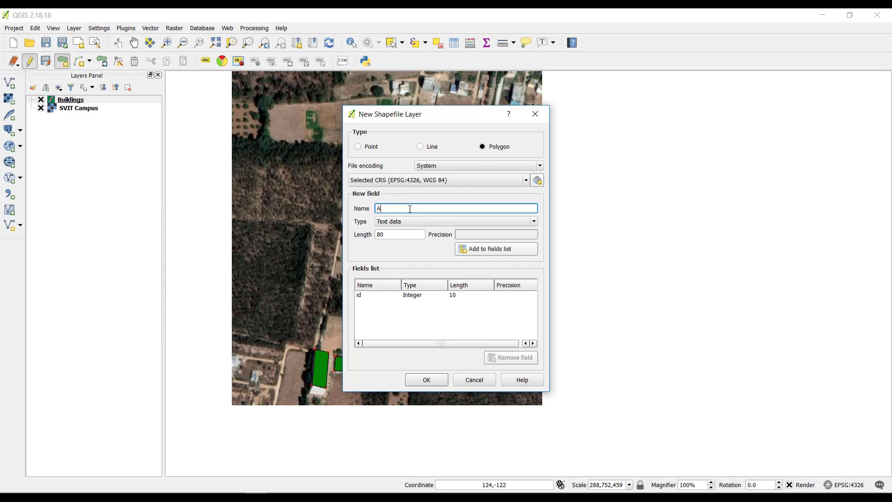
pyautogui.click(493, 249)
# Step: Confirm the polygon layer definition and save the shapefile as Play Ground beside Buildings.shp
pyautogui.click(432, 379)
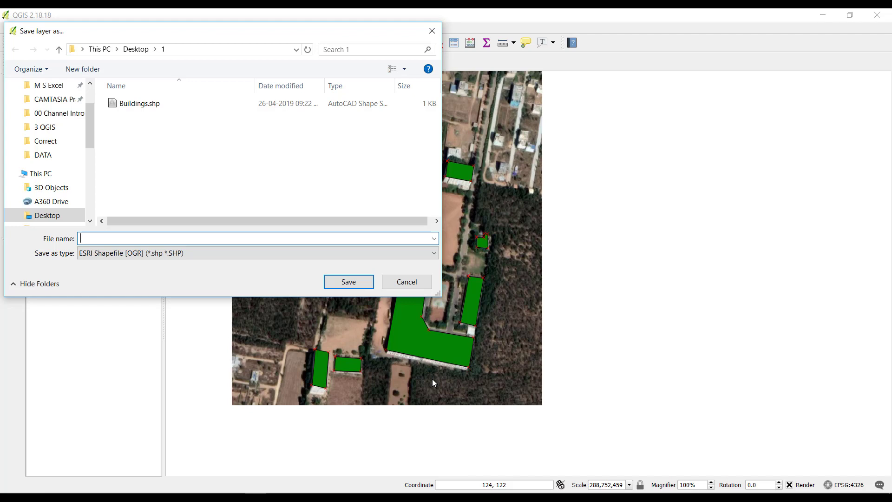
pyautogui.write('Play Ground')
pyautogui.click(366, 284)
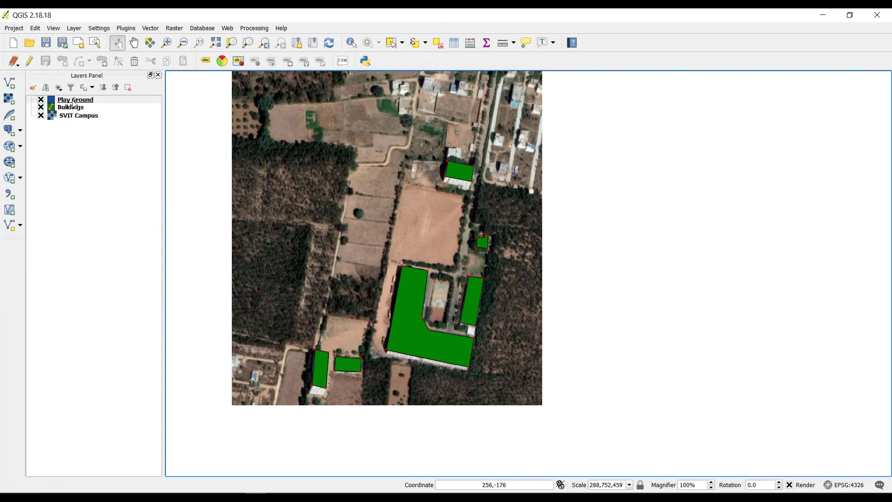
# Step: Start editing the Play Ground layer and trace a four-cornered polygon over the large bare field south of the Girls Hostel
pyautogui.click(111, 100)
pyautogui.click(29, 64)
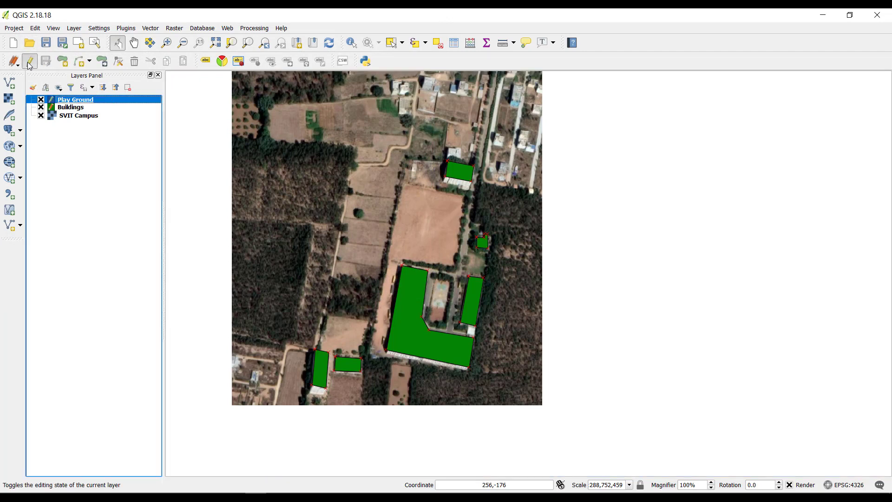
pyautogui.click(64, 62)
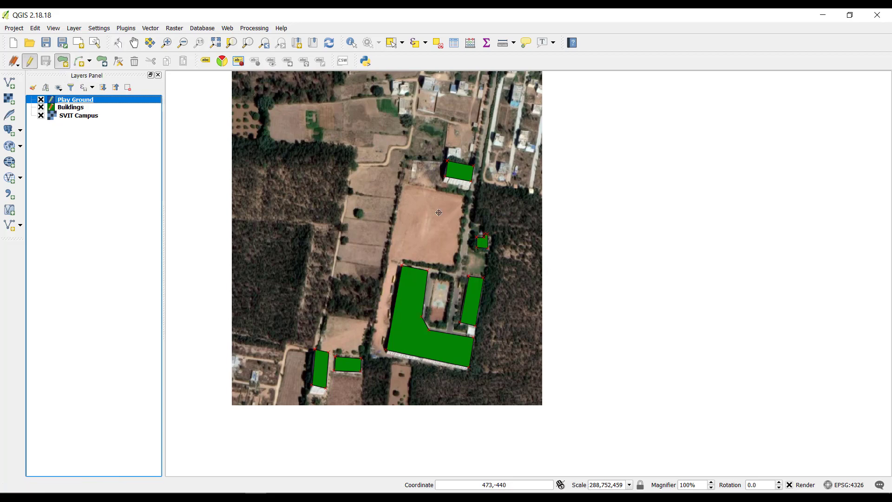
pyautogui.scroll(1, 389, 179)
pyautogui.click(367, 155)
pyautogui.click(489, 179)
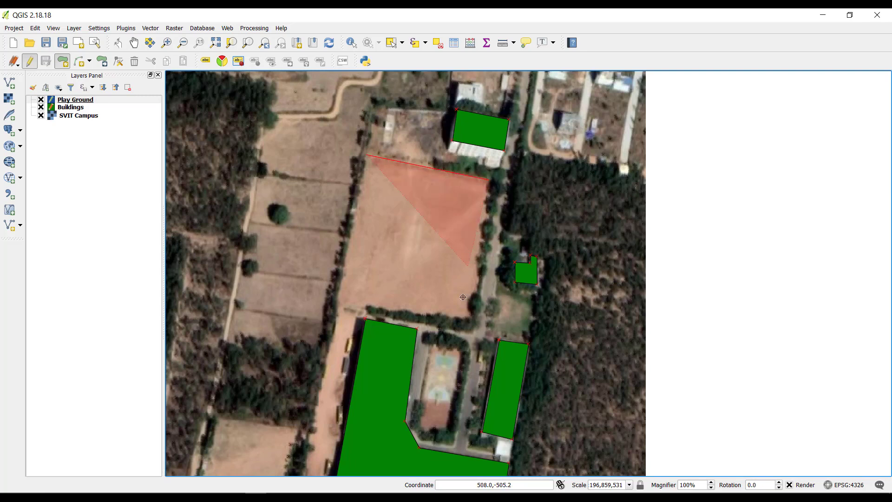
pyautogui.click(472, 328)
pyautogui.click(337, 302)
pyautogui.rightClick(337, 301)
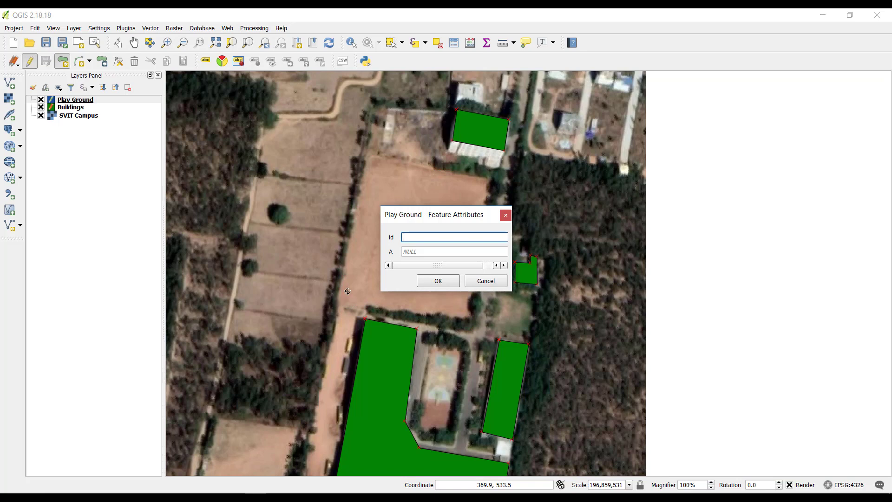
# Step: Give the large field's polygon id 1 and the A value Main Play Ground
pyautogui.press('Tab')
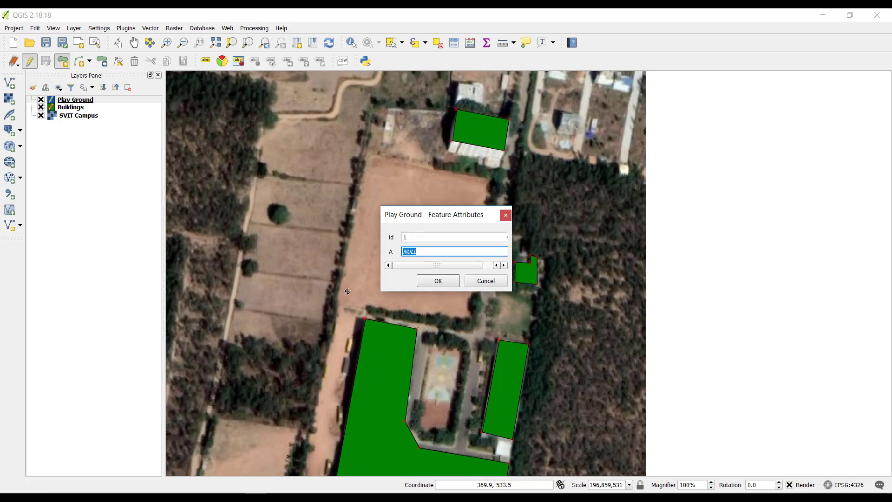
pyautogui.write('M')
pyautogui.write('ain Play Groun')
pyautogui.click(448, 281)
# Step: Trace a five-cornered polygon around the sports court between the Main Building and the ME & CV lab wing
pyautogui.scroll(-1, 408, 250)
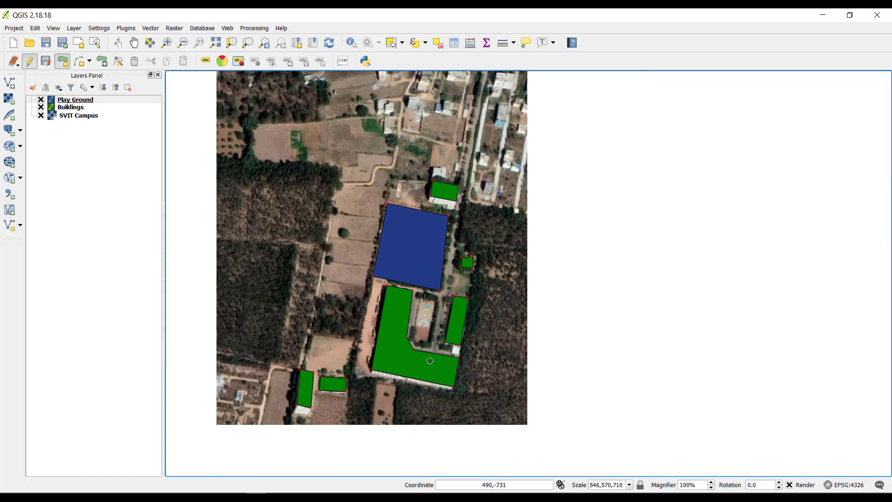
pyautogui.scroll(2, 415, 195)
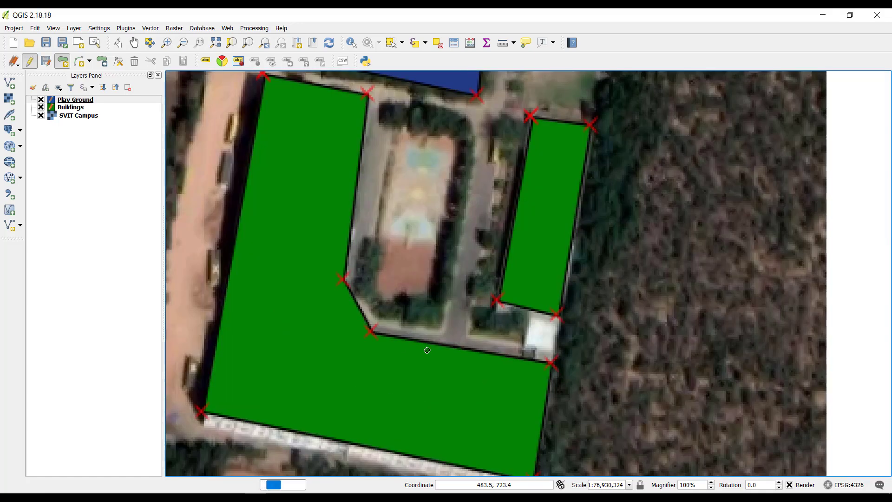
pyautogui.click(397, 121)
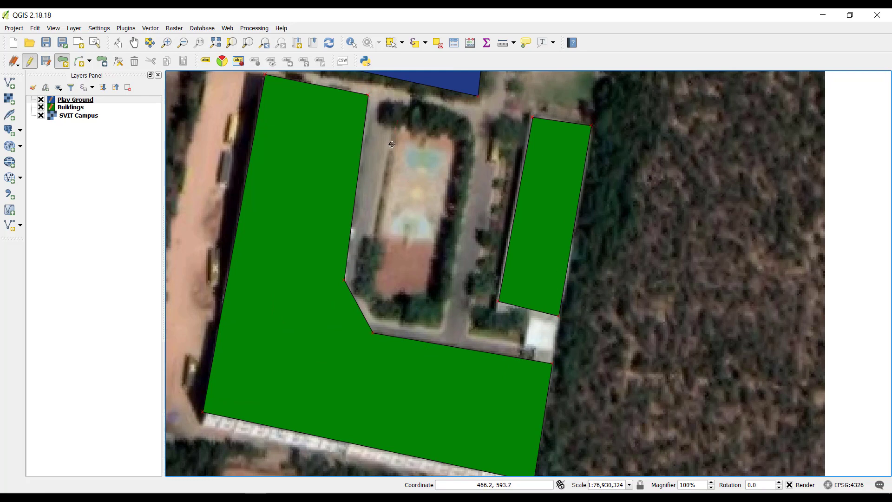
pyautogui.click(372, 281)
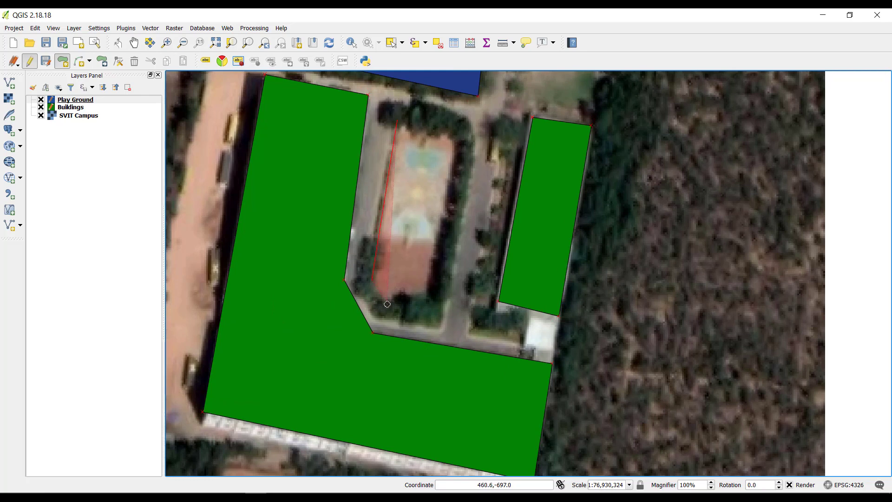
pyautogui.click(384, 303)
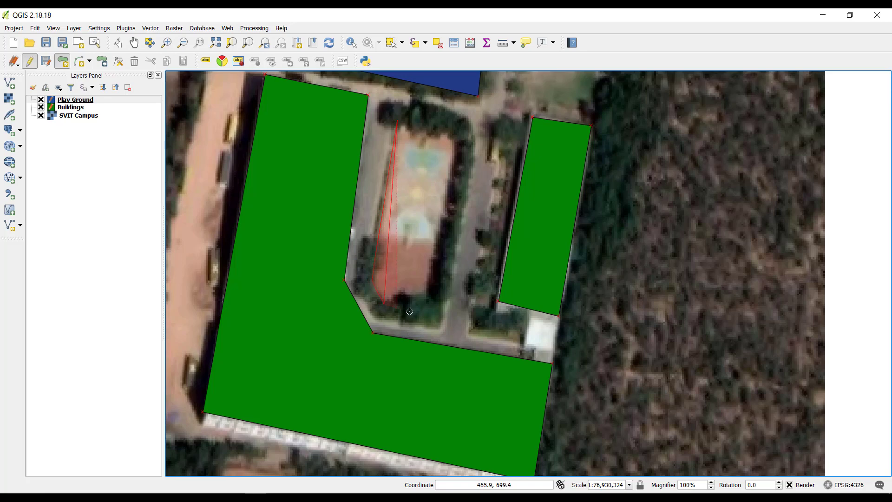
pyautogui.click(438, 314)
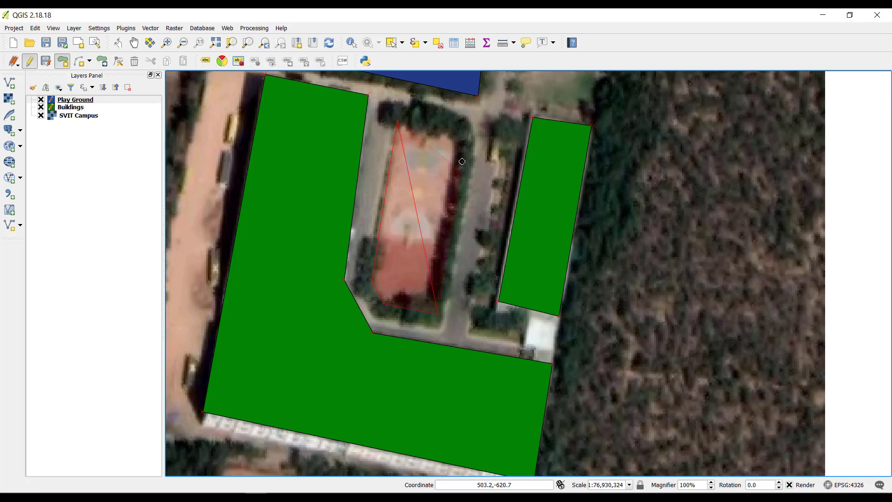
pyautogui.click(461, 135)
pyautogui.rightClick(461, 135)
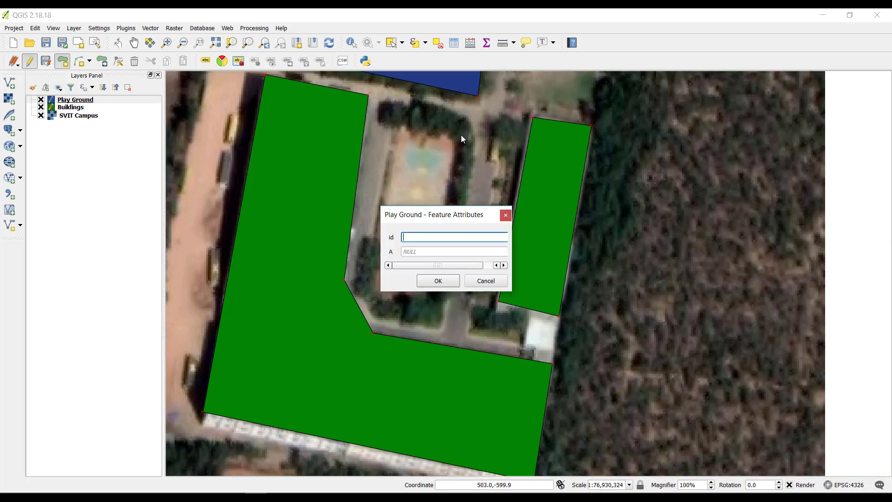
# Step: Give the sports court's polygon id 2 and enter its name as the A value
pyautogui.press('Tab')
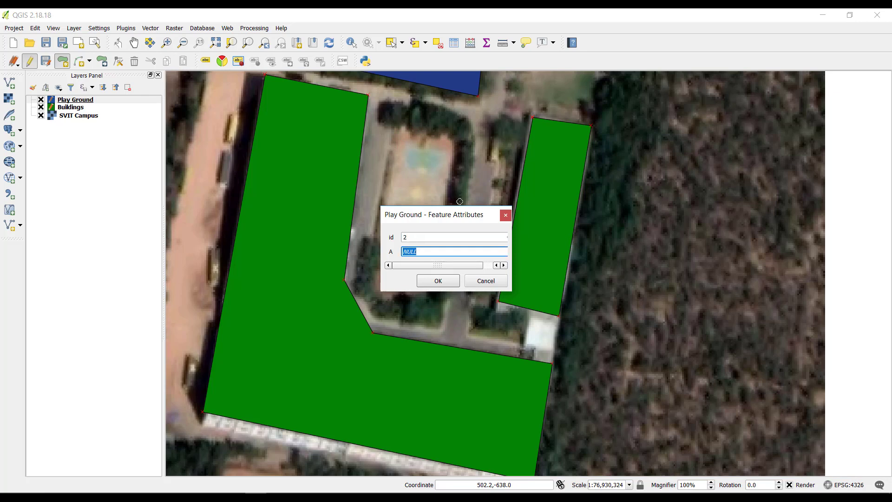
pyautogui.write('N')
pyautogui.click(440, 281)
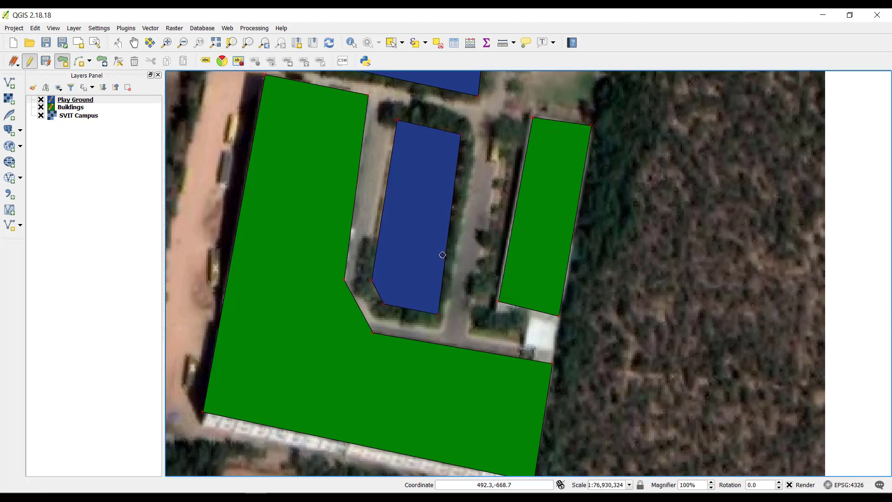
# Step: Set up a new line shapefile layer with a text field named A
pyautogui.scroll(-1, 443, 255)
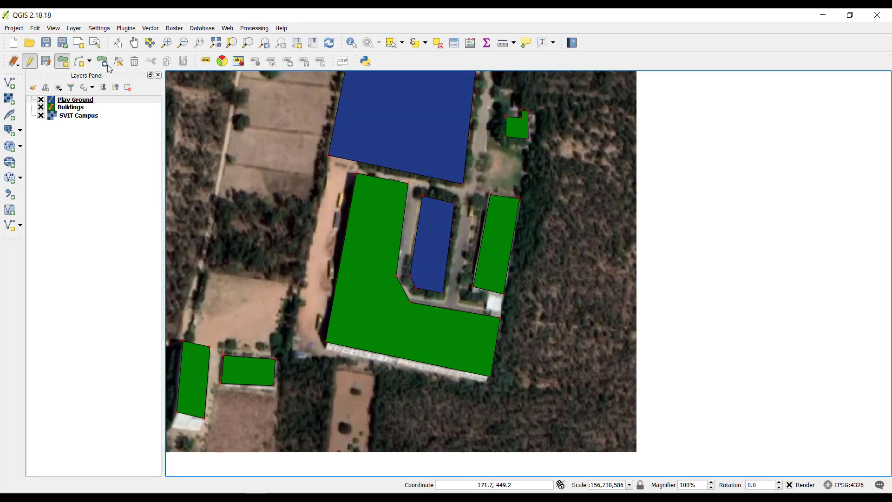
pyautogui.click(74, 27)
pyautogui.moveTo(112, 41)
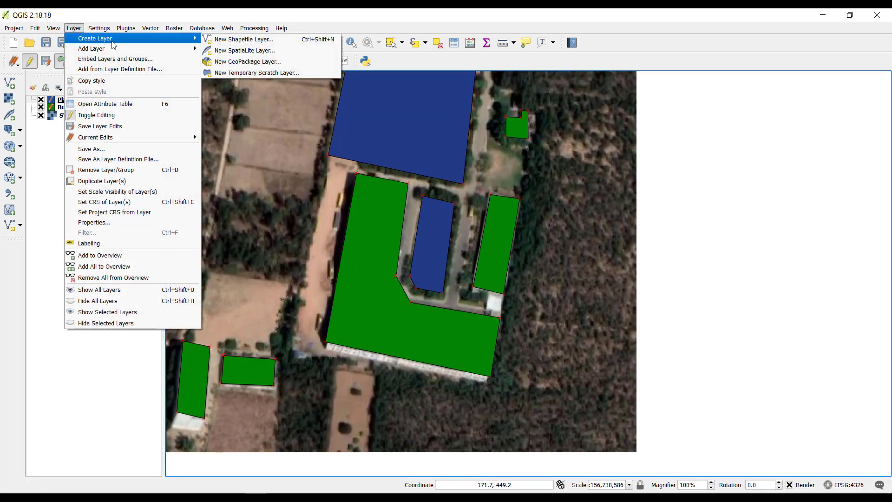
pyautogui.click(219, 41)
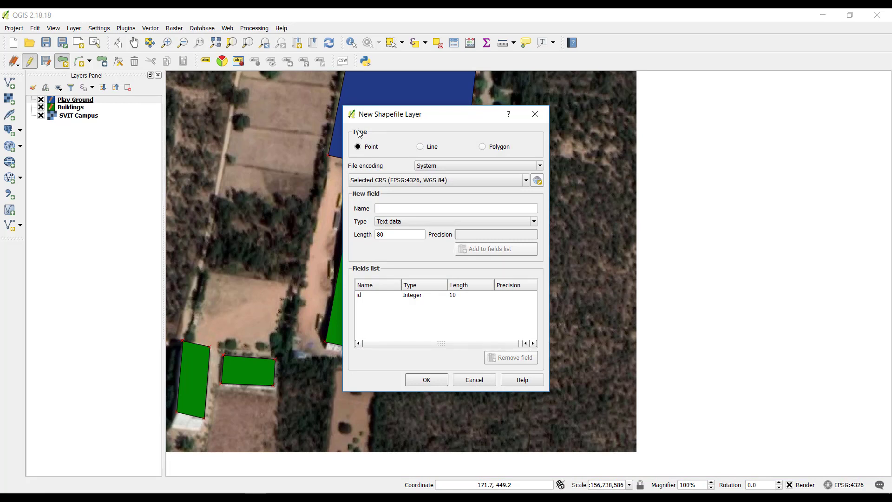
pyautogui.click(431, 148)
pyautogui.click(401, 209)
pyautogui.write('A')
pyautogui.click(486, 250)
# Step: Save the new line layer as Roads in the same folder as the other shapefiles
pyautogui.click(430, 379)
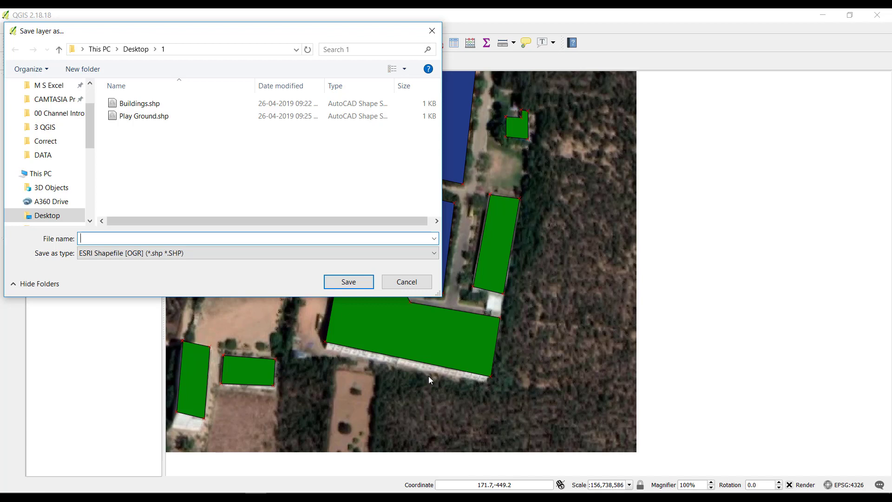
pyautogui.write('RRoads')
pyautogui.click(351, 281)
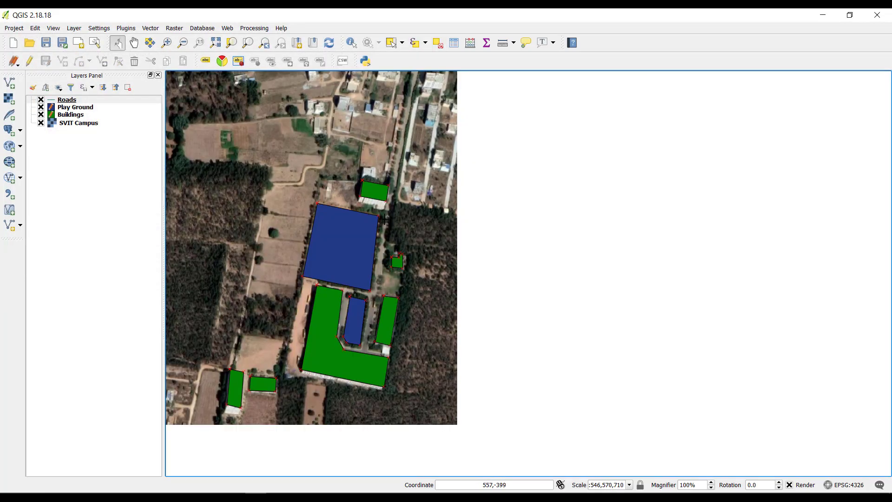
# Step: Start editing the Roads layer and trace the road south past the large play ground and lab wing, ending east near the small white block
pyautogui.scroll(1, 256, 195)
pyautogui.click(69, 100)
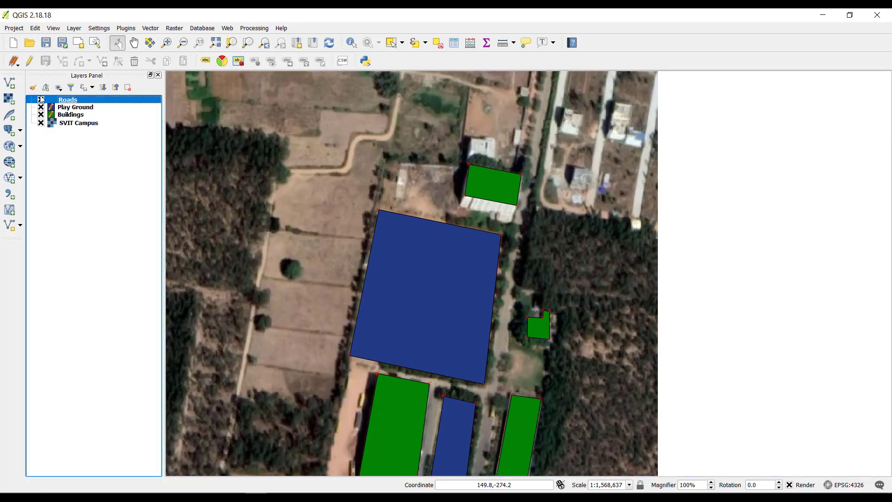
pyautogui.click(29, 61)
pyautogui.click(62, 61)
pyautogui.scroll(-1, 367, 243)
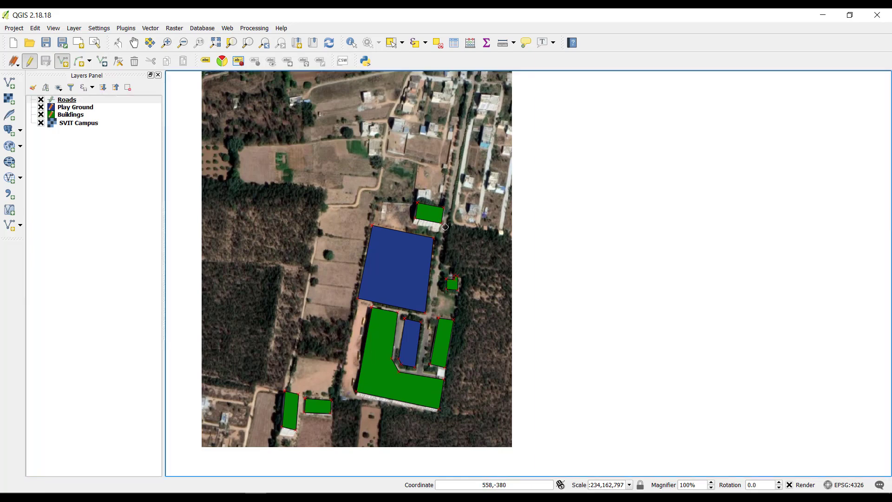
pyautogui.scroll(1, 431, 307)
pyautogui.click(424, 328)
pyautogui.click(406, 437)
pyautogui.scroll(2, 406, 450)
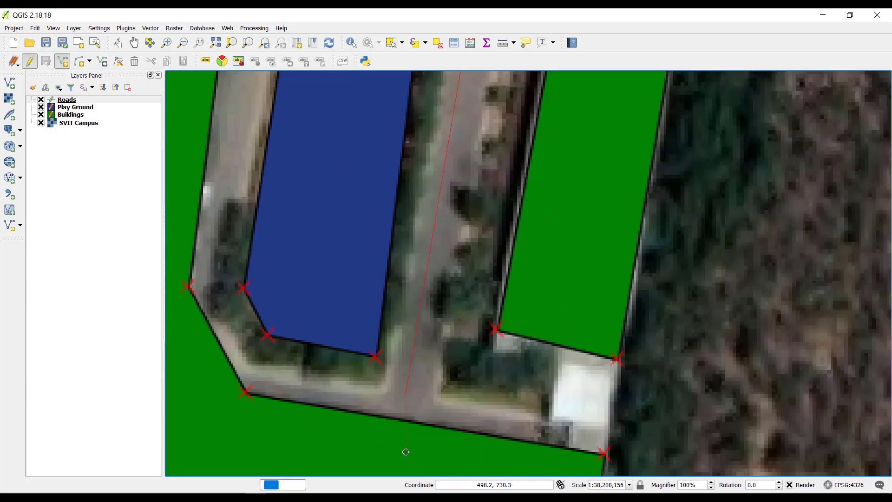
pyautogui.click(523, 424)
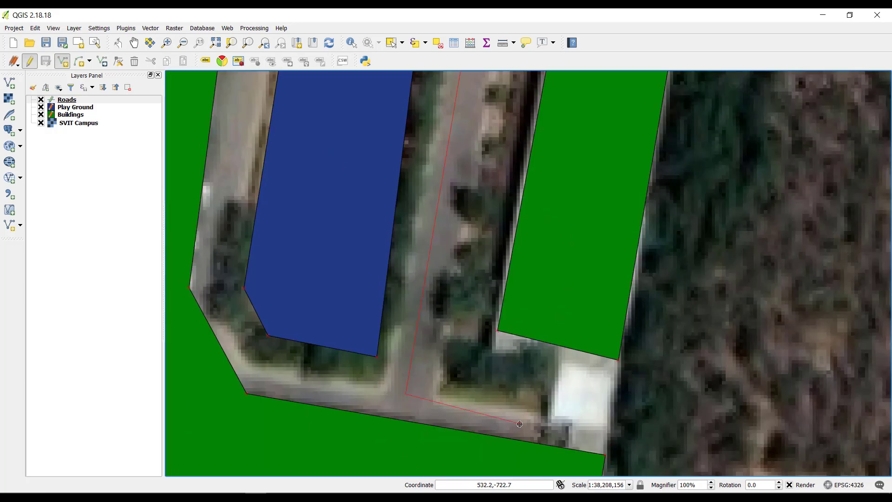
# Step: Continue the road line back to the junction and around the west and north sides of the sports court to the main road
pyautogui.click(407, 397)
pyautogui.click(263, 382)
pyautogui.click(214, 287)
pyautogui.scroll(-1, 215, 287)
pyautogui.click(258, 123)
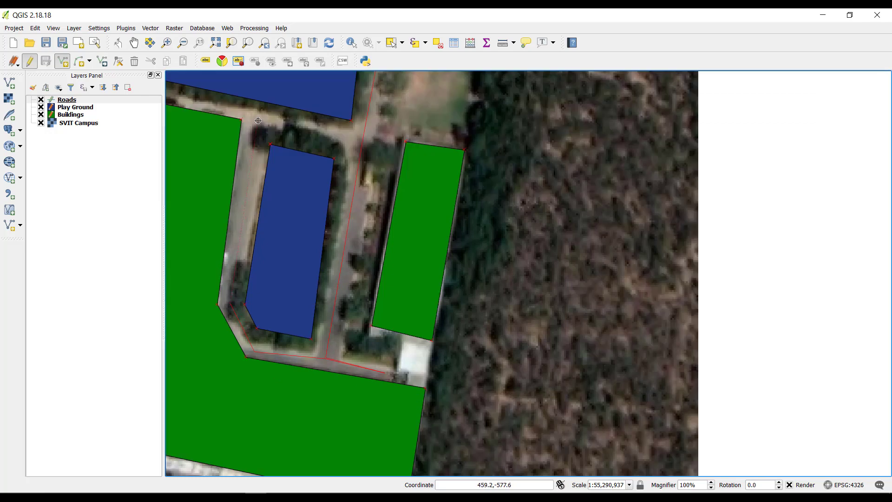
pyautogui.click(361, 146)
# Step: Extend the road line west below the large play ground, down the dirt strip beside the Main Building and across the bare field to the southwest buildings
pyautogui.scroll(-3, 520, 246)
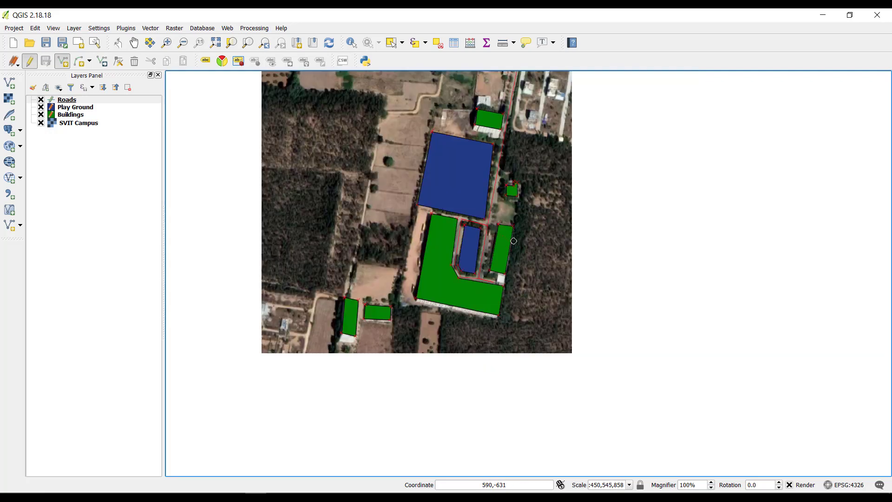
pyautogui.scroll(3, 443, 215)
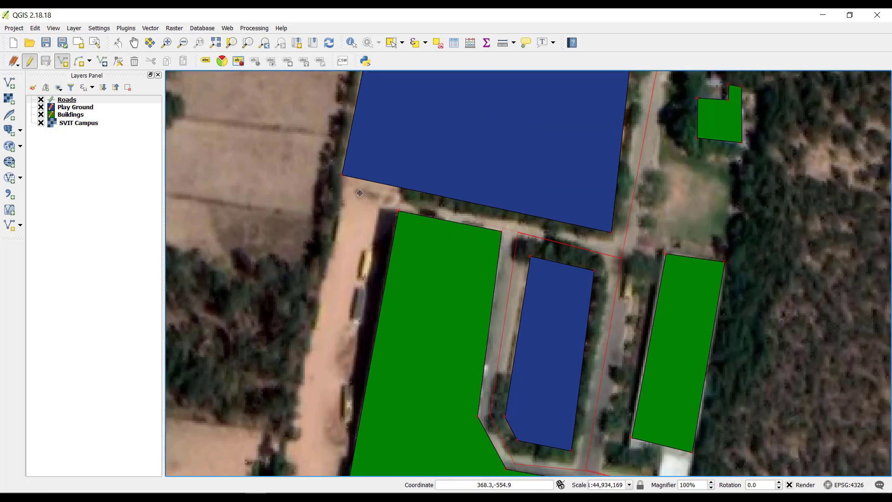
pyautogui.scroll(-2, 361, 194)
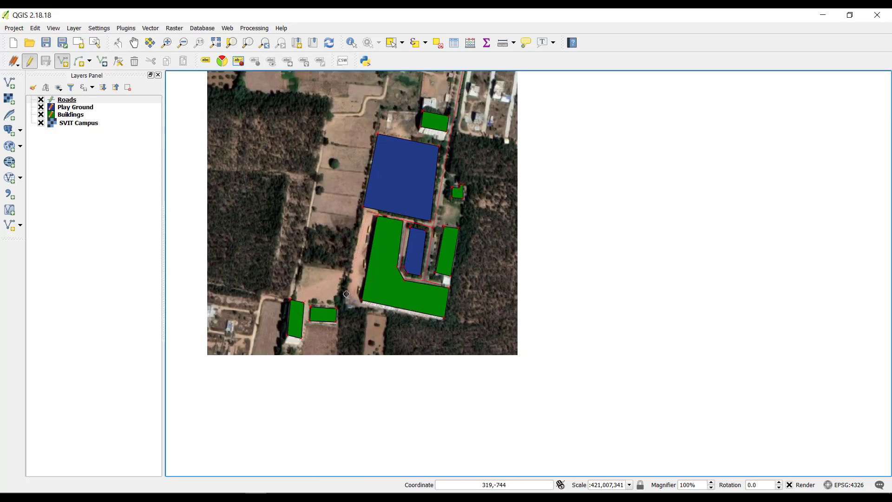
pyautogui.scroll(5, 347, 294)
pyautogui.scroll(-1, 346, 294)
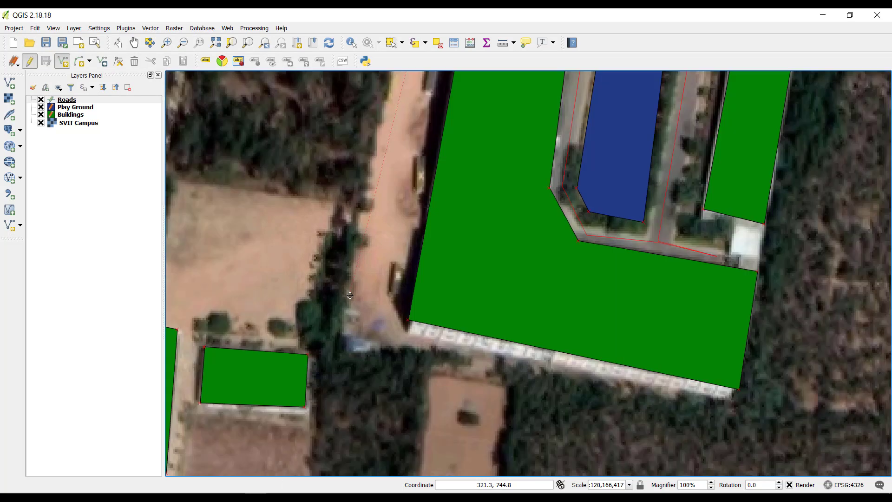
pyautogui.click(383, 218)
pyautogui.click(274, 202)
pyautogui.click(263, 338)
pyautogui.scroll(-1, 263, 338)
pyautogui.scroll(1, 239, 330)
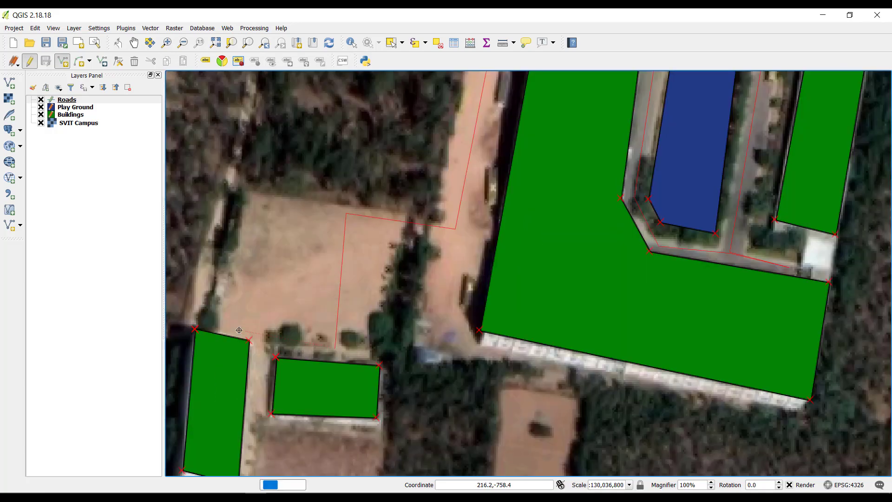
pyautogui.click(232, 324)
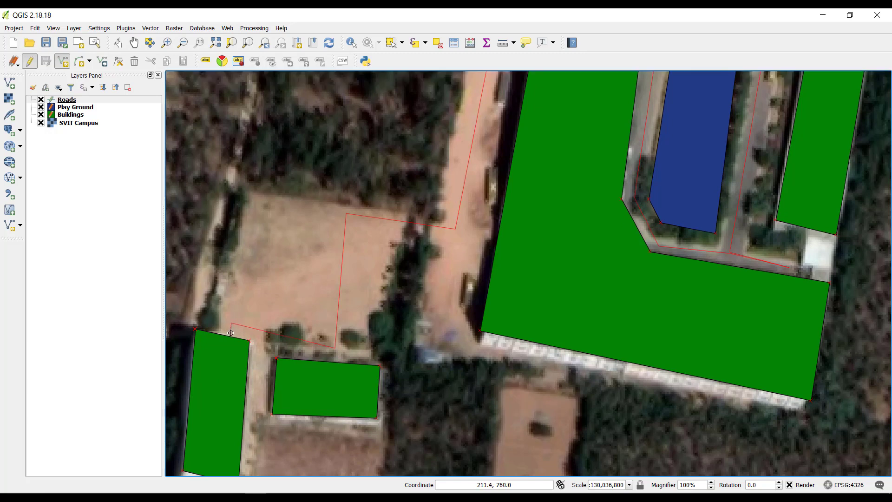
# Step: Finish the road line with id 1 and enter its name as the A value
pyautogui.rightClick(231, 333)
pyautogui.press('Tab')
pyautogui.write('R')
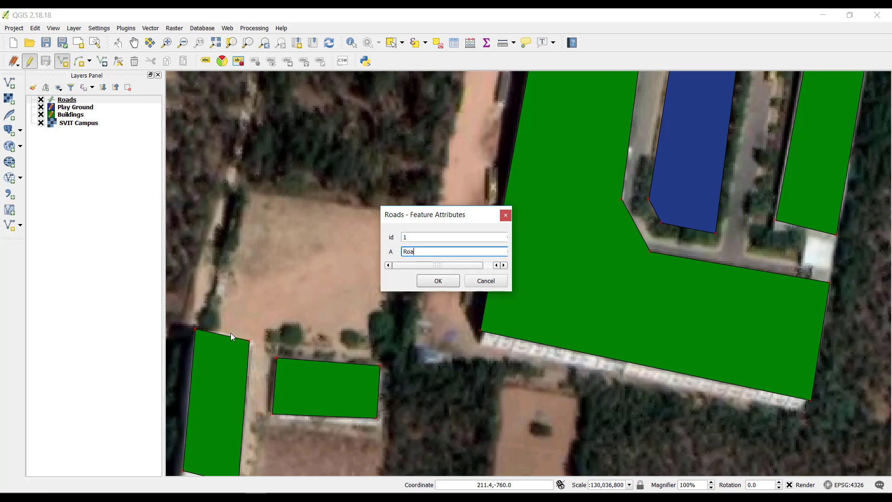
pyautogui.click(437, 281)
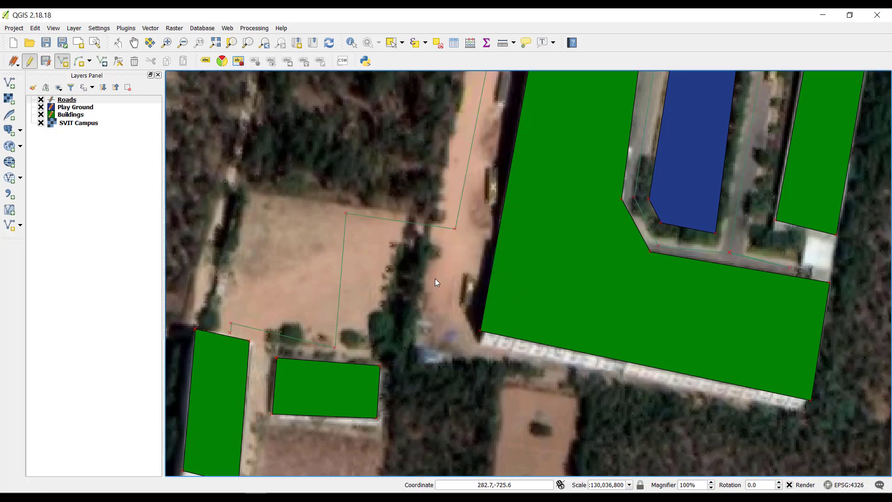
# Step: Set up a new point shapefile layer with a text field named A
pyautogui.scroll(-2, 410, 274)
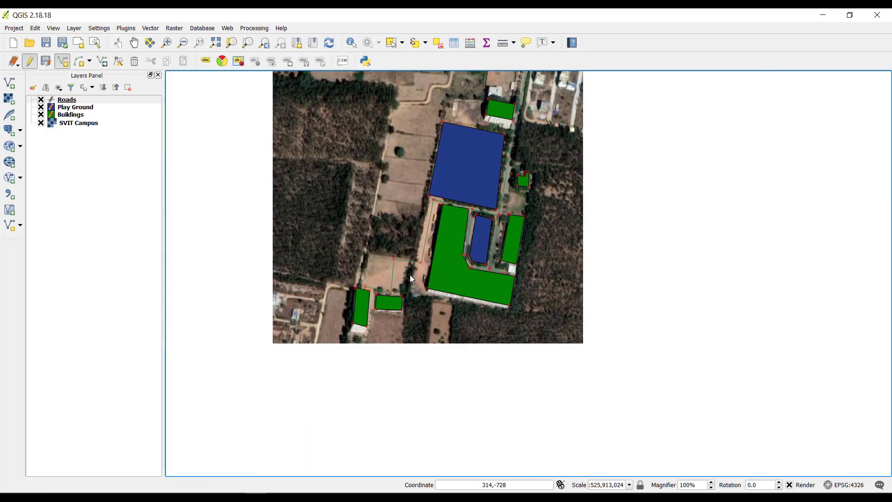
pyautogui.scroll(2, 454, 230)
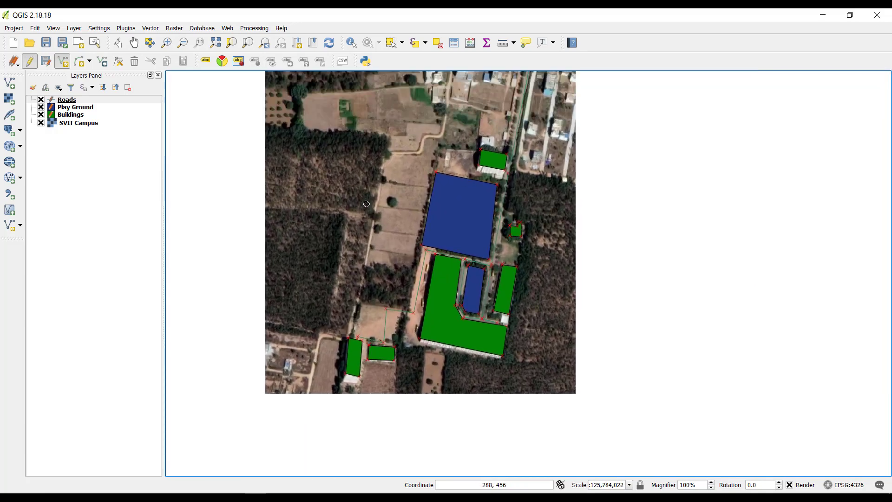
pyautogui.click(74, 28)
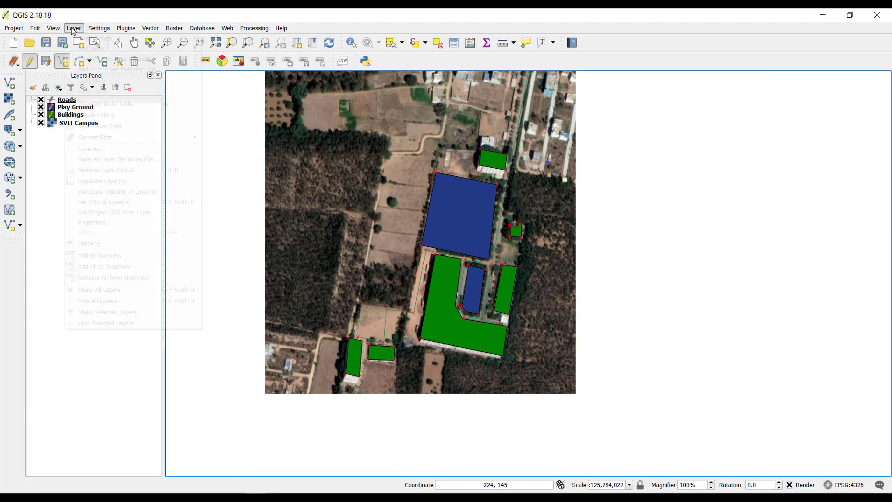
pyautogui.moveTo(149, 39)
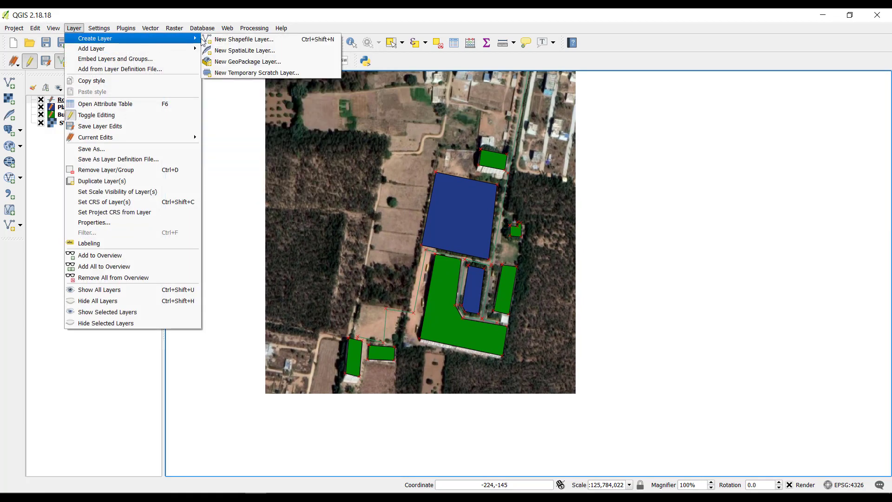
pyautogui.click(217, 39)
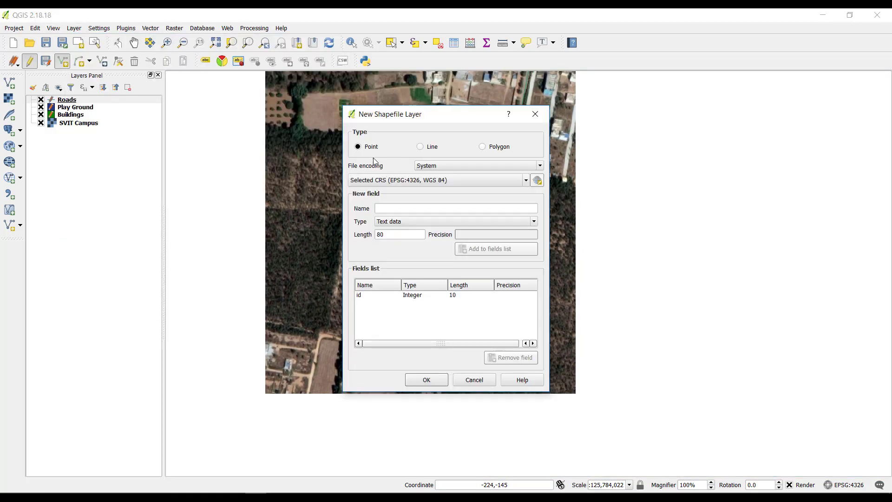
pyautogui.click(396, 207)
pyautogui.write('A')
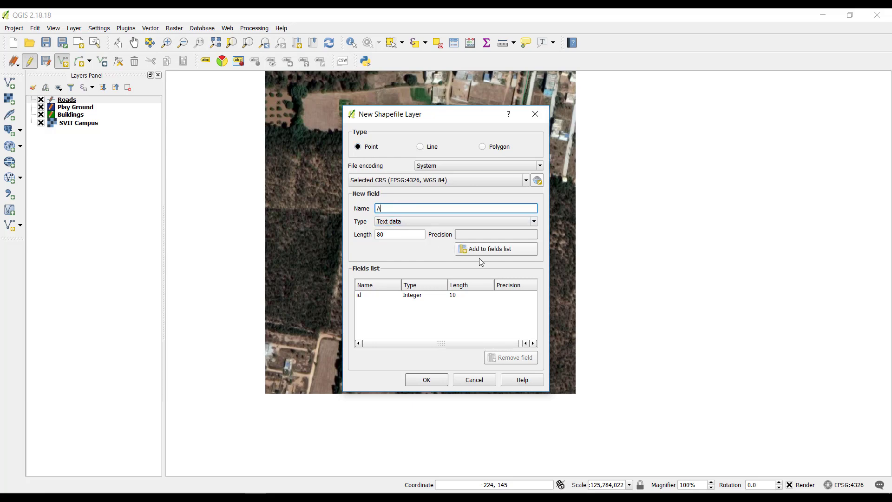
pyautogui.click(484, 250)
# Step: Save the new point layer as Spetial Features in the same folder
pyautogui.click(422, 381)
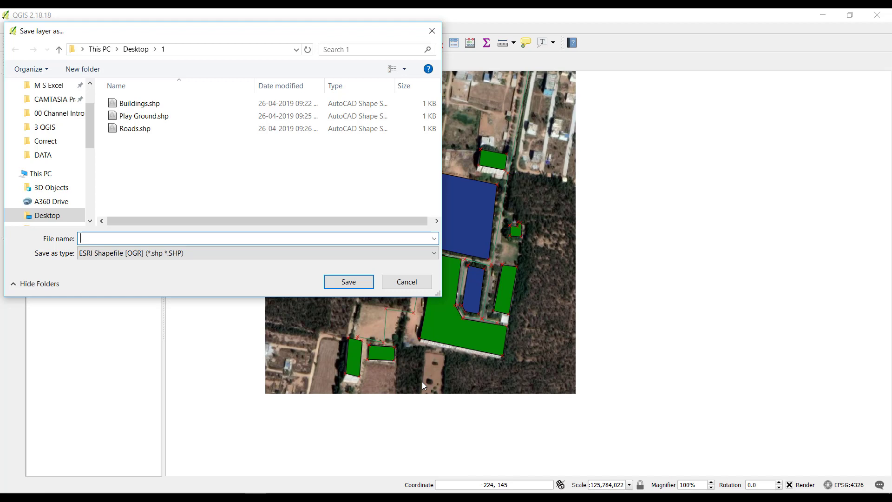
pyautogui.write('Spetial Features')
pyautogui.click(347, 283)
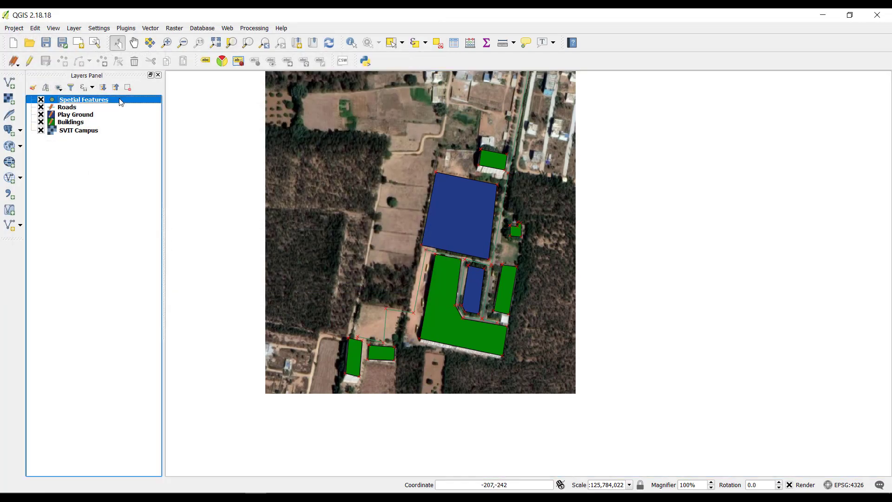
# Step: Start editing the Spetial Features layer and place a point on the slanted southwest edge of the sports court
pyautogui.click(29, 61)
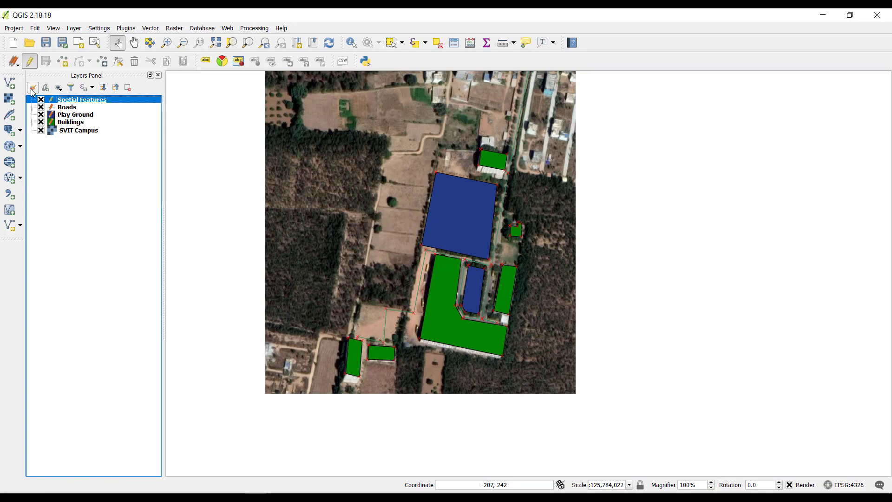
pyautogui.click(63, 61)
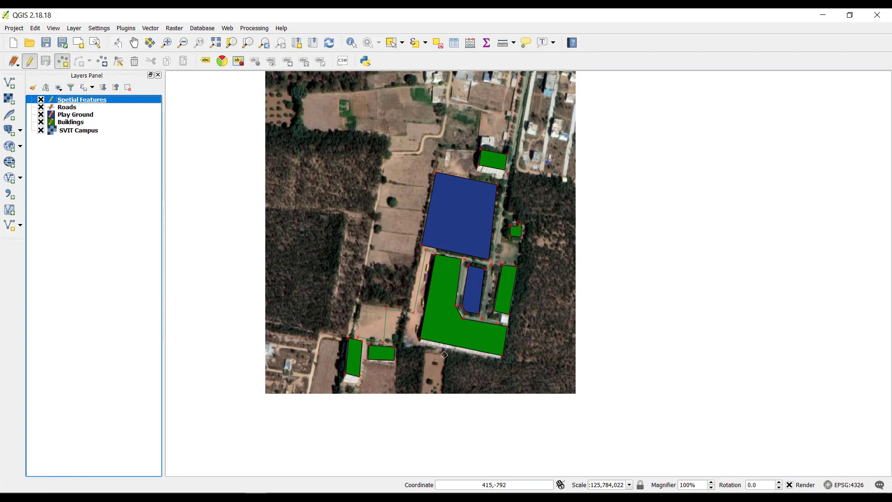
pyautogui.scroll(3, 463, 320)
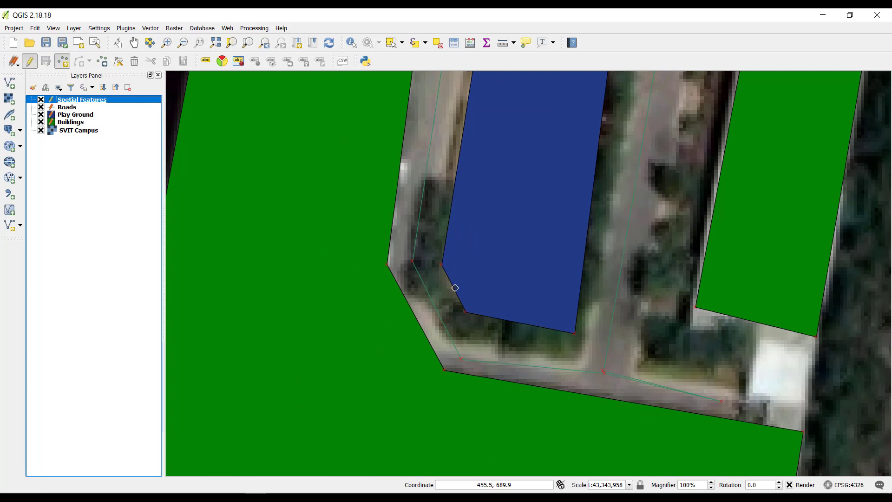
pyautogui.click(456, 285)
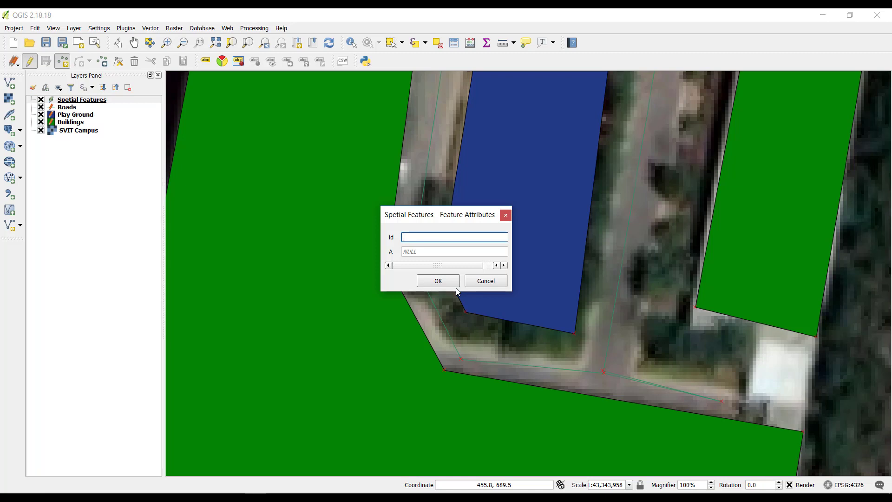
# Step: Give the new point id 1 and the A value Visvesvaraya Statue
pyautogui.press('Tab')
pyautogui.write('V')
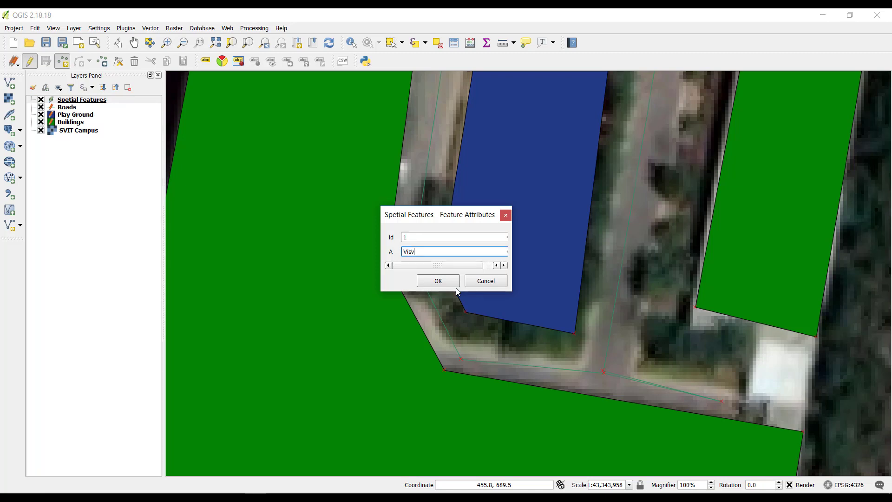
pyautogui.write('isvesvaraya Statue')
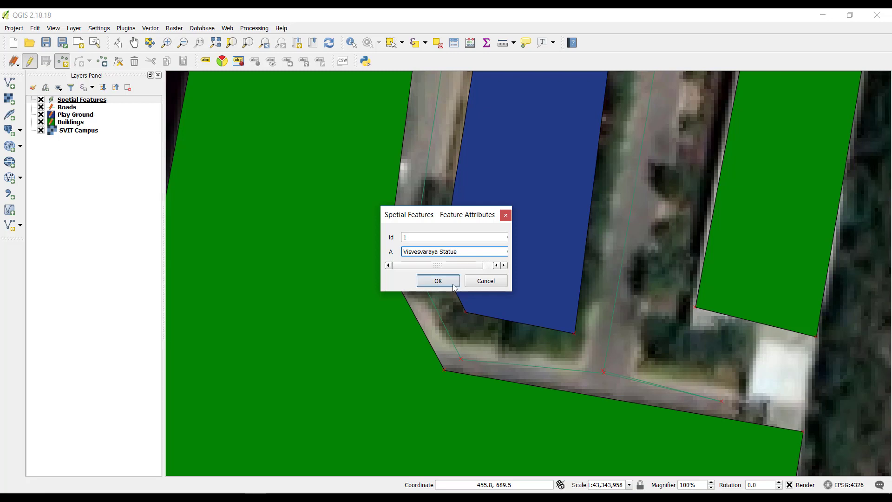
pyautogui.click(445, 282)
# Step: Open the style properties of the Spetial Features layer
pyautogui.scroll(-4, 406, 294)
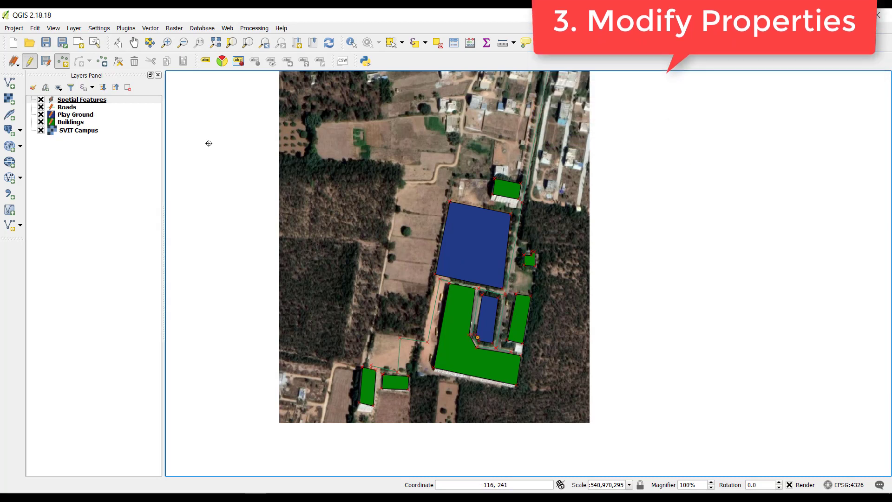
pyautogui.click(116, 100)
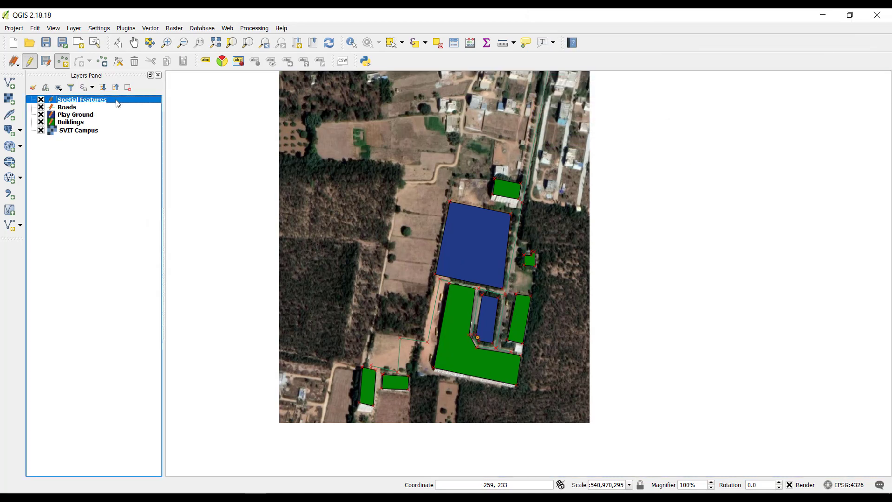
pyautogui.rightClick(117, 103)
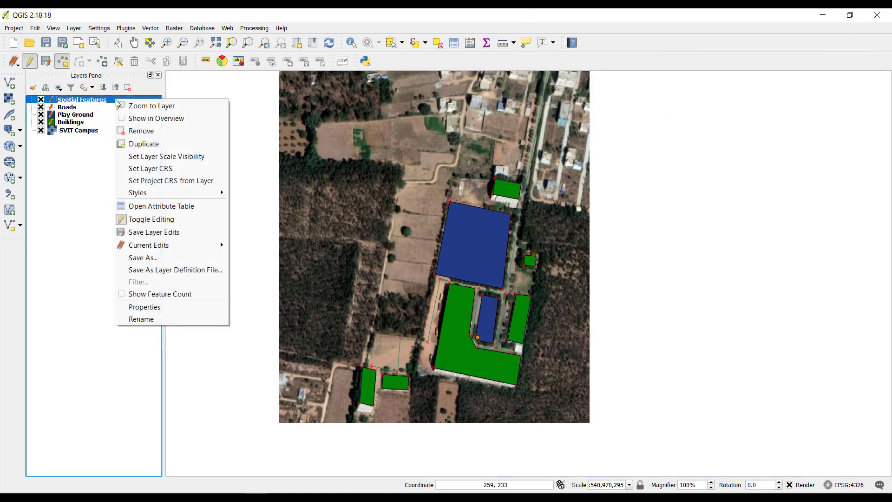
pyautogui.click(139, 308)
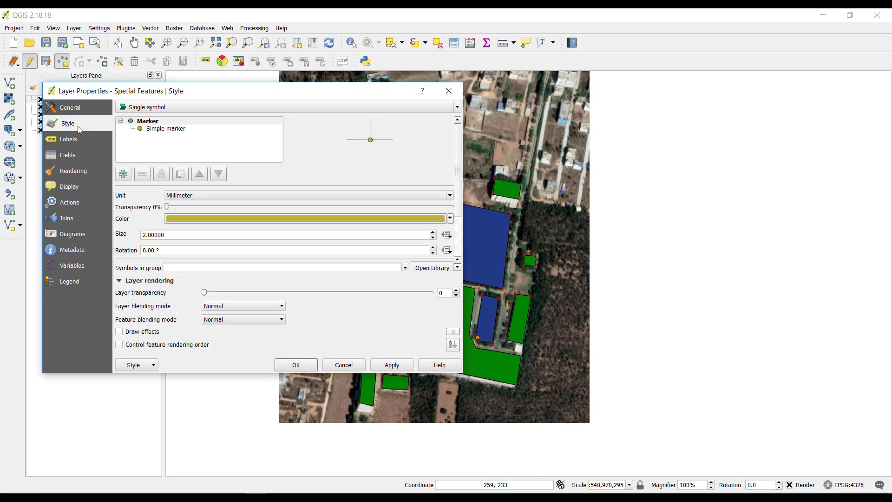
pyautogui.click(71, 140)
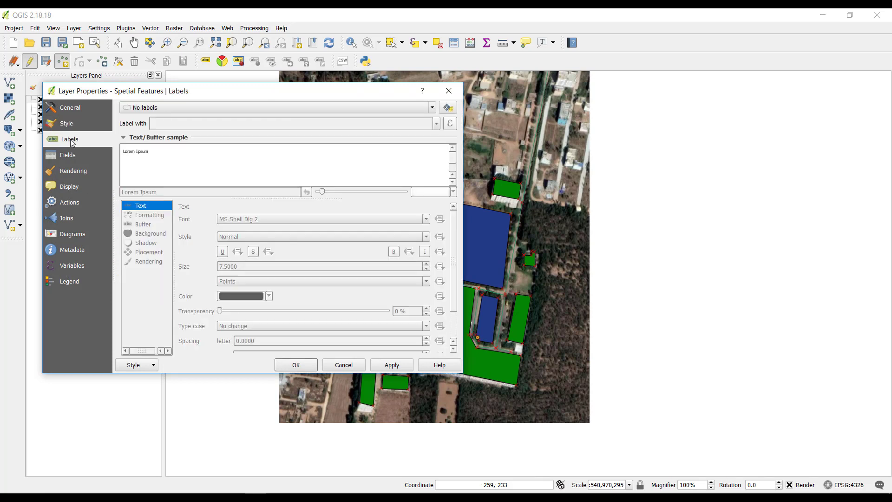
pyautogui.click(68, 125)
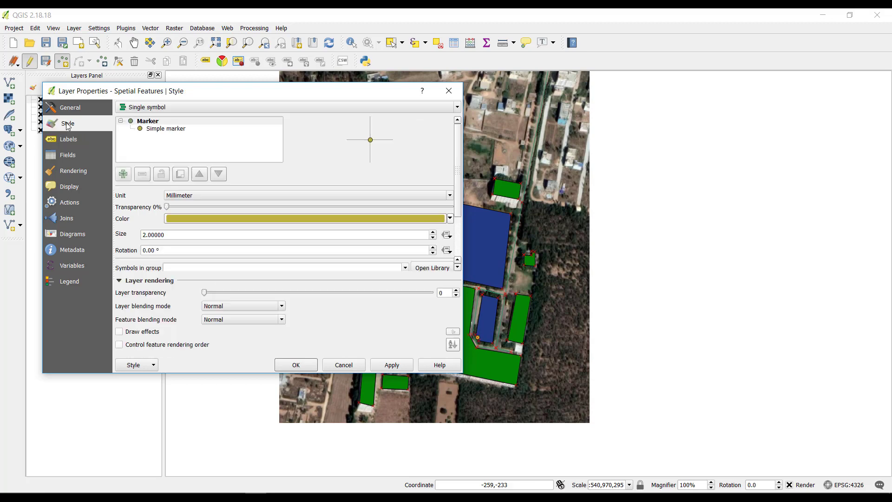
# Step: Set the Spetial Features marker colour to red #ec262c and its size to 4 mm
pyautogui.click(210, 219)
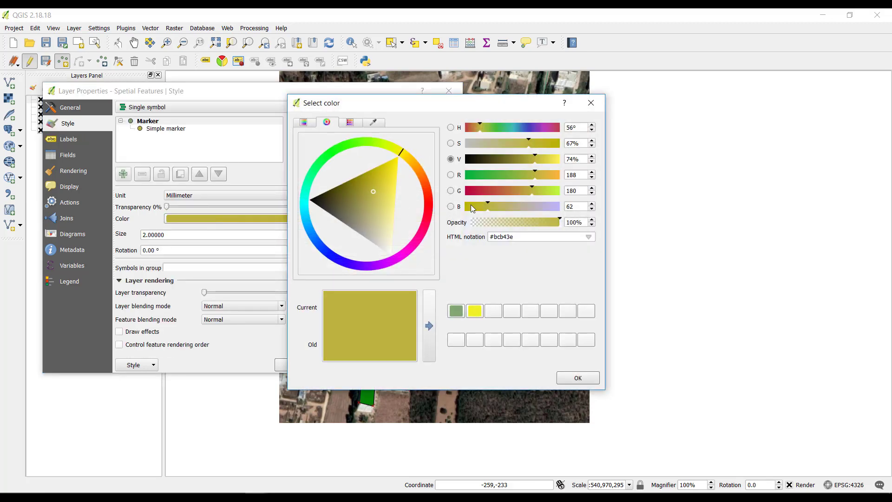
pyautogui.moveTo(430, 193); pyautogui.dragTo(404, 208)
pyautogui.click(428, 325)
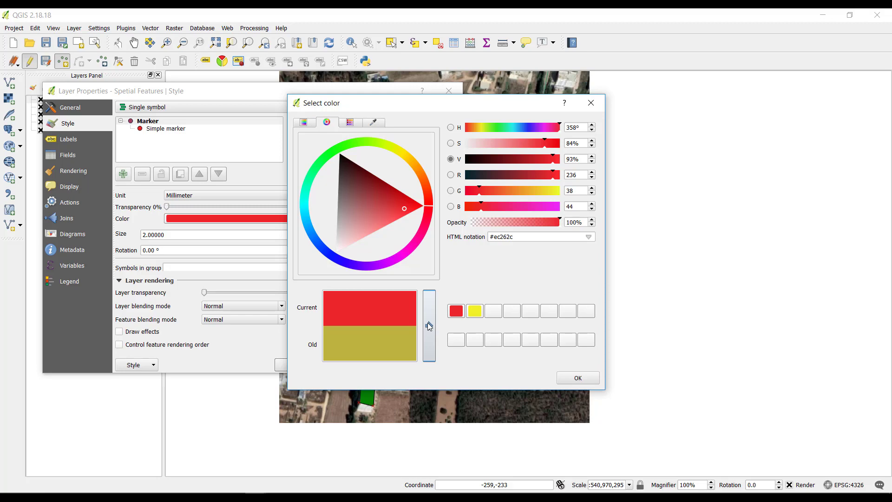
pyautogui.click(576, 378)
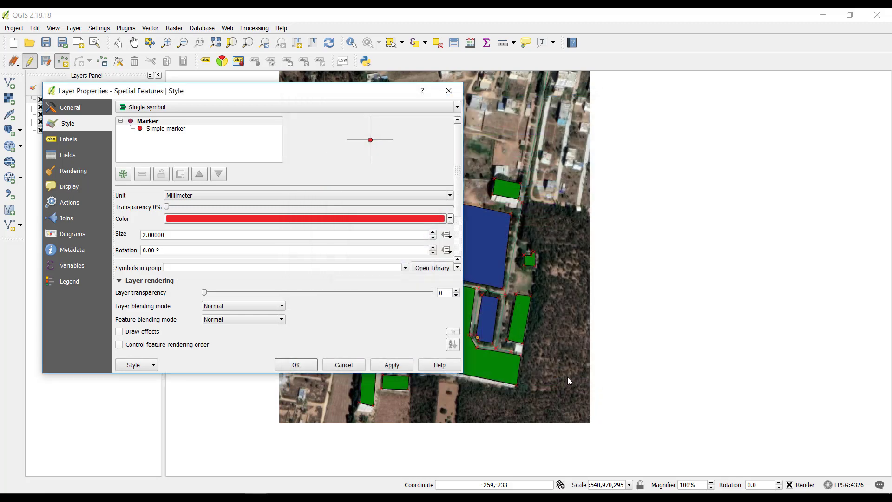
pyautogui.click(434, 233)
pyautogui.click(433, 233)
pyautogui.click(434, 233)
pyautogui.click(434, 232)
pyautogui.click(434, 233)
pyautogui.click(434, 233)
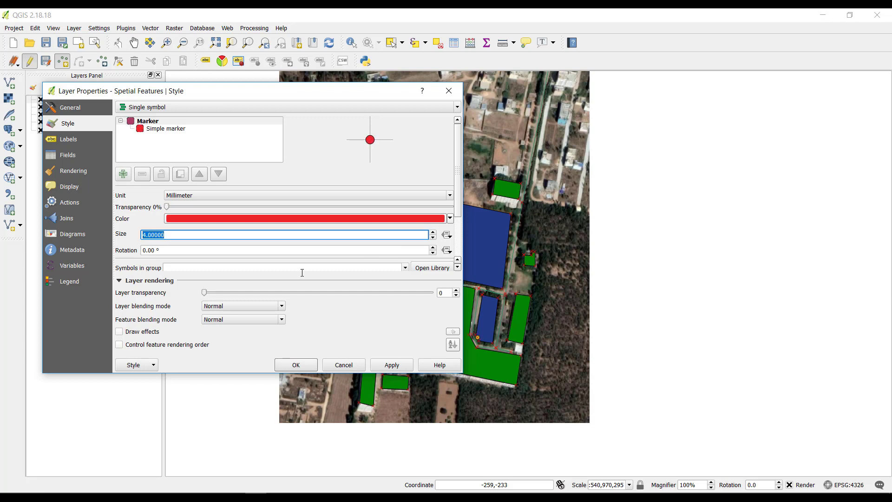
# Step: Apply the capital marker symbol to Spetial Features and show labels for the layer from field A
pyautogui.scroll(-3, 461, 190)
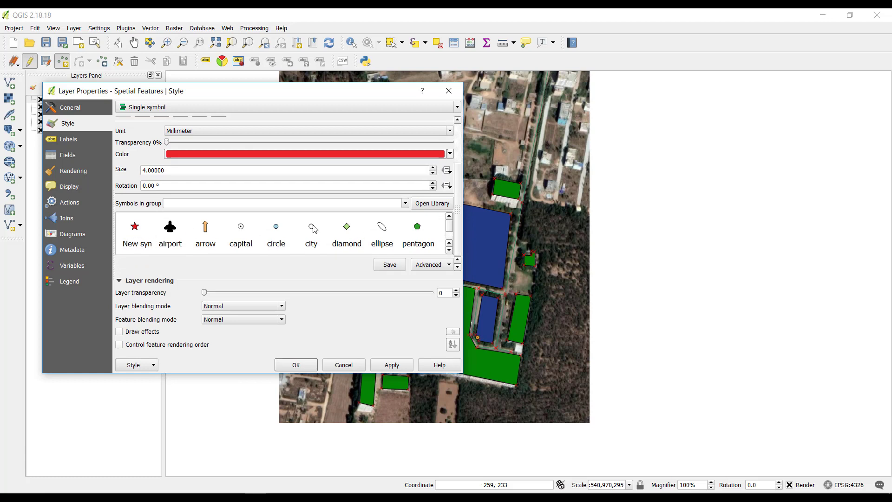
pyautogui.click(241, 235)
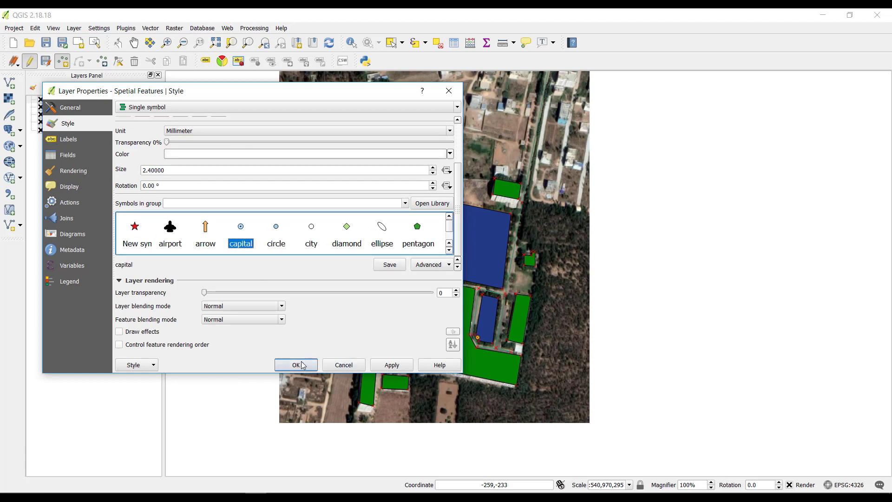
pyautogui.click(79, 139)
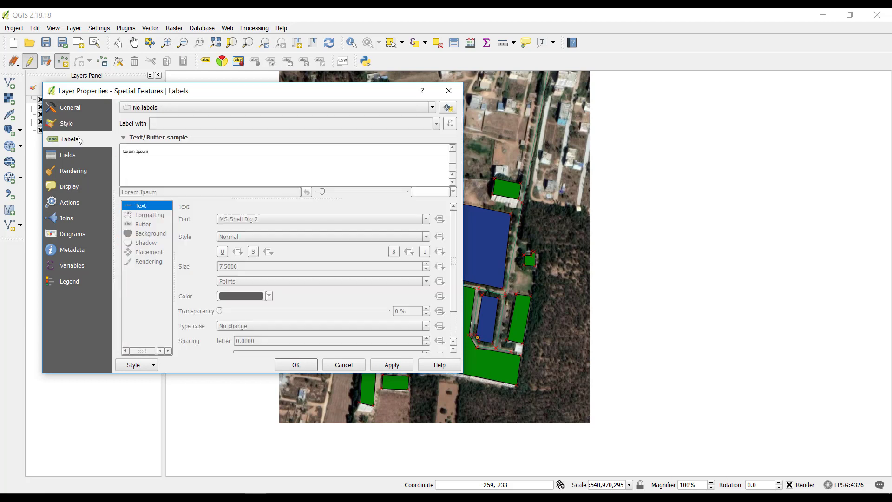
pyautogui.click(189, 108)
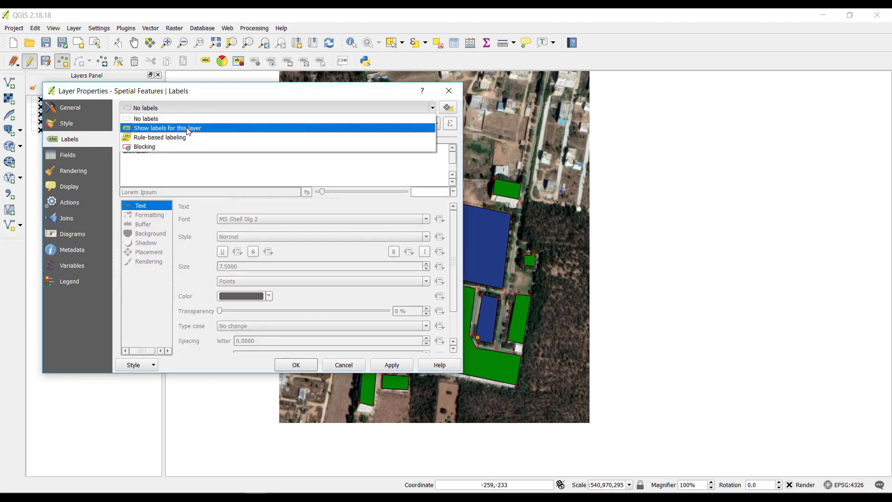
pyautogui.click(188, 128)
pyautogui.click(167, 123)
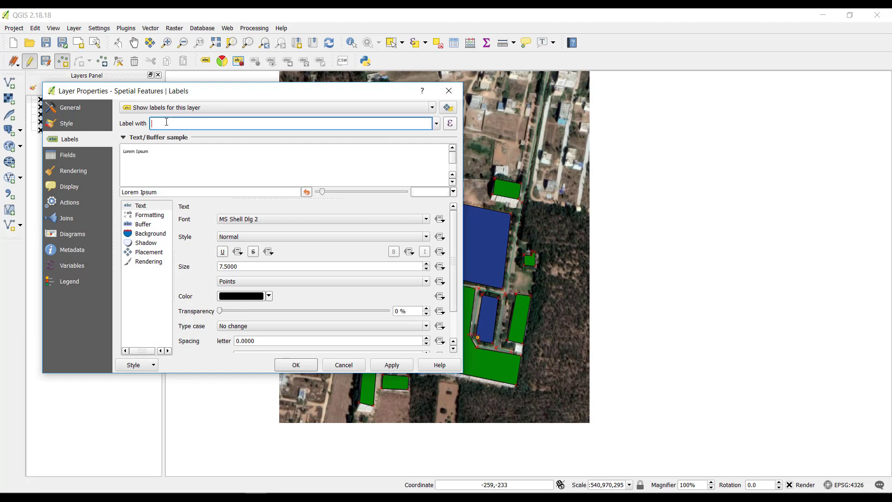
pyautogui.click(437, 125)
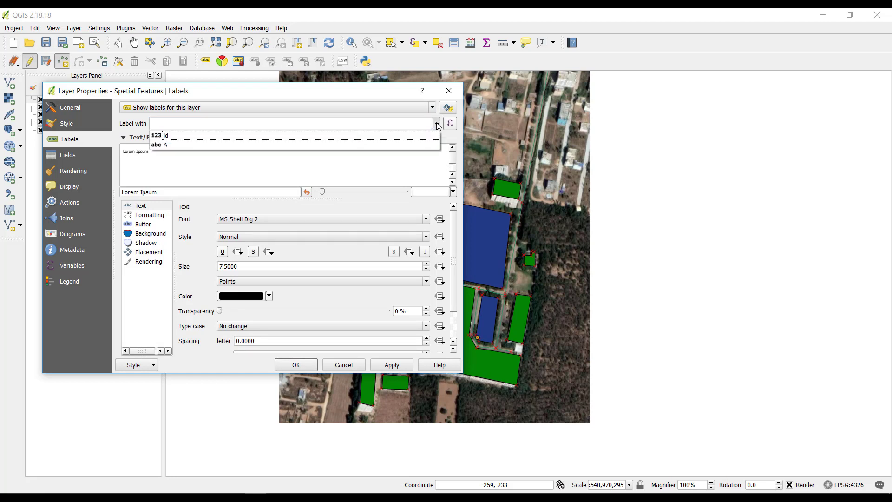
pyautogui.click(157, 148)
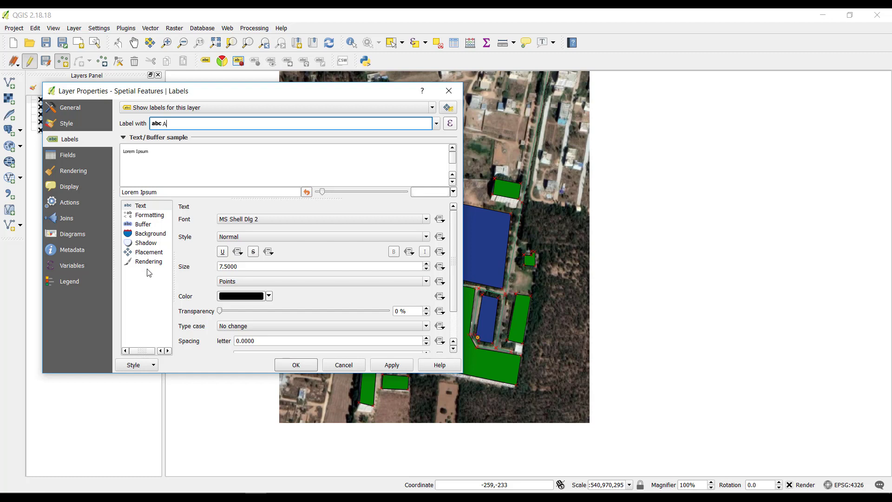
pyautogui.click(390, 366)
pyautogui.click(295, 364)
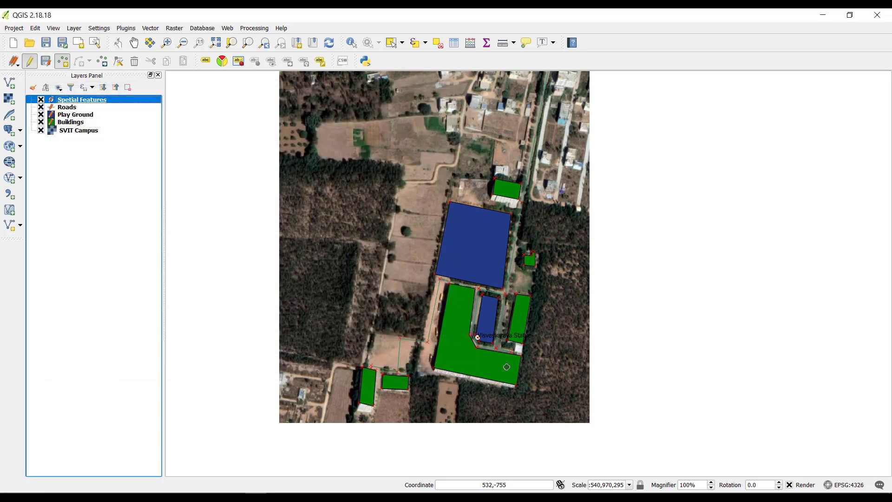
pyautogui.scroll(3, 508, 367)
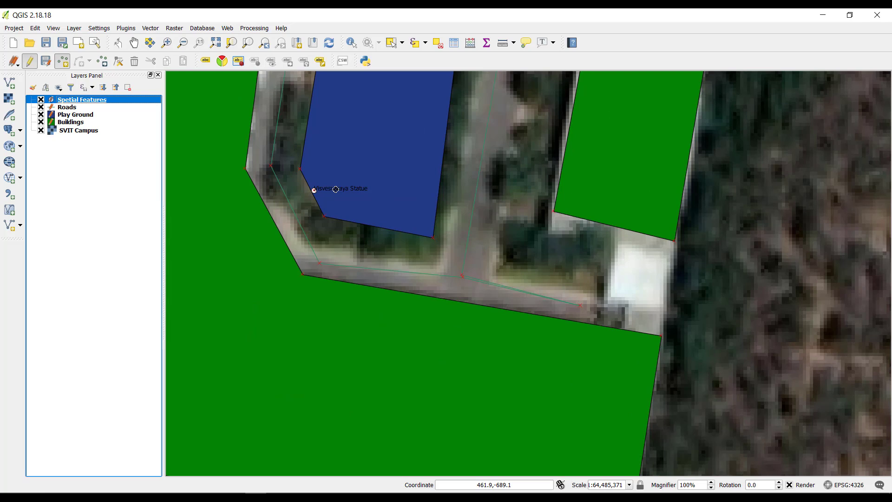
pyautogui.scroll(-2, 530, 254)
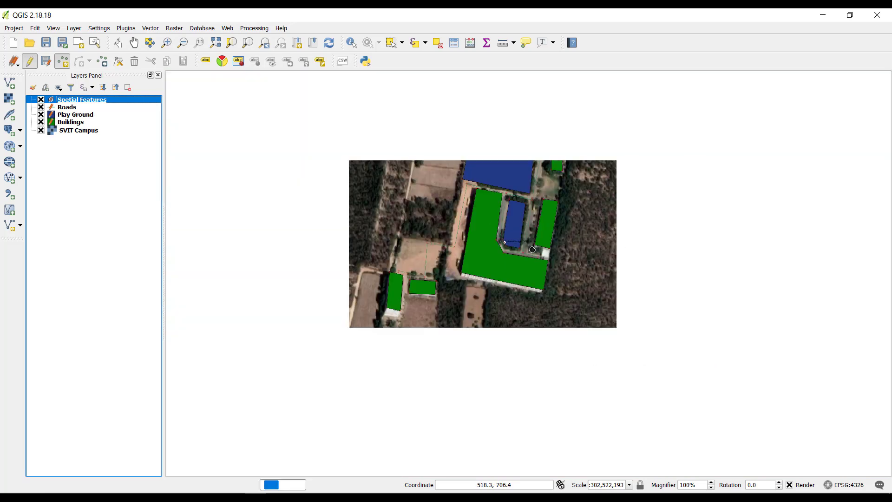
# Step: Open the Roads layer's style properties and apply the Road line symbol
pyautogui.click(68, 108)
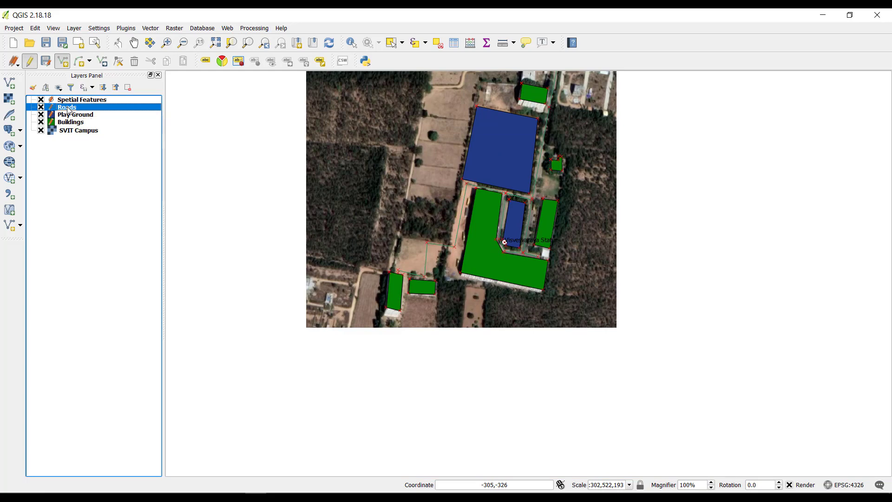
pyautogui.rightClick(68, 109)
pyautogui.click(95, 314)
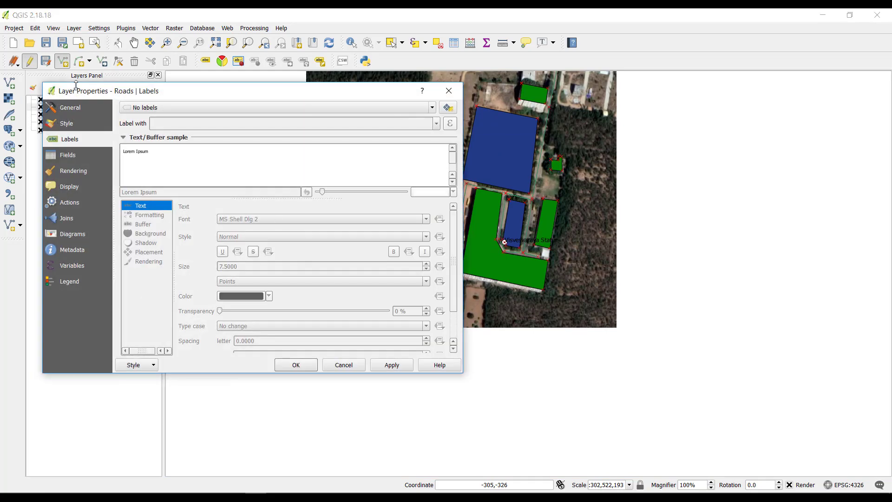
pyautogui.click(80, 126)
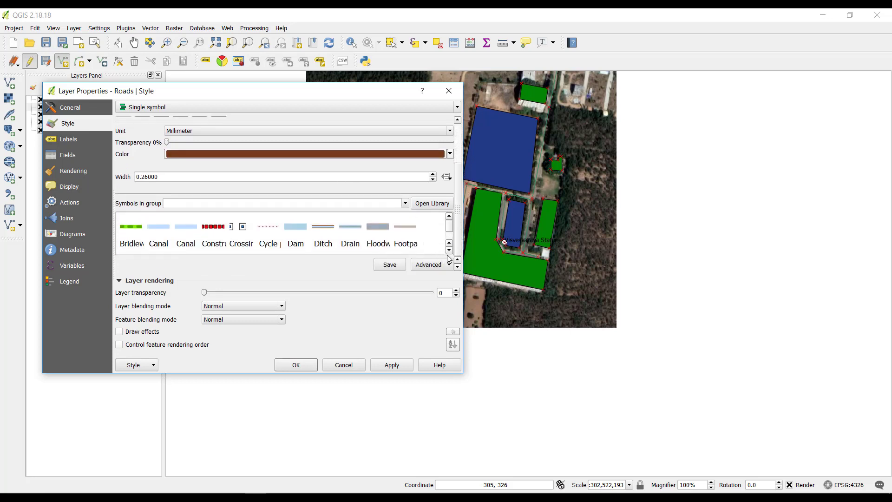
pyautogui.click(449, 252)
pyautogui.click(450, 251)
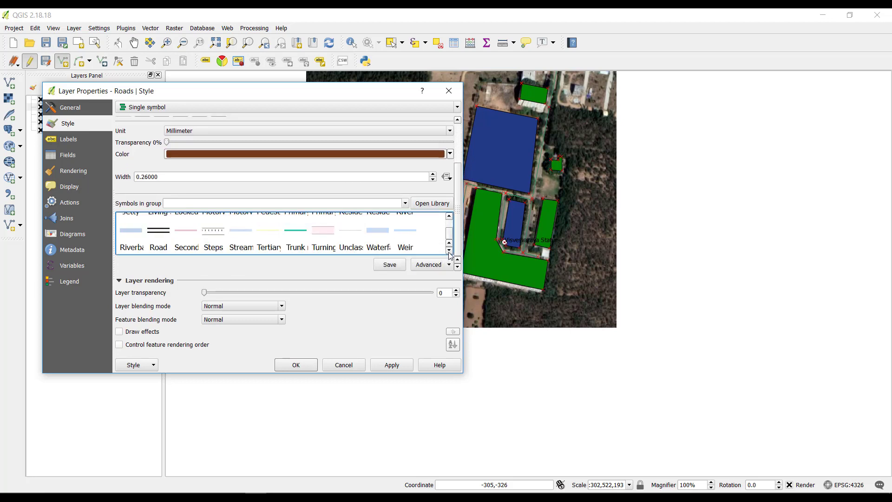
pyautogui.click(160, 231)
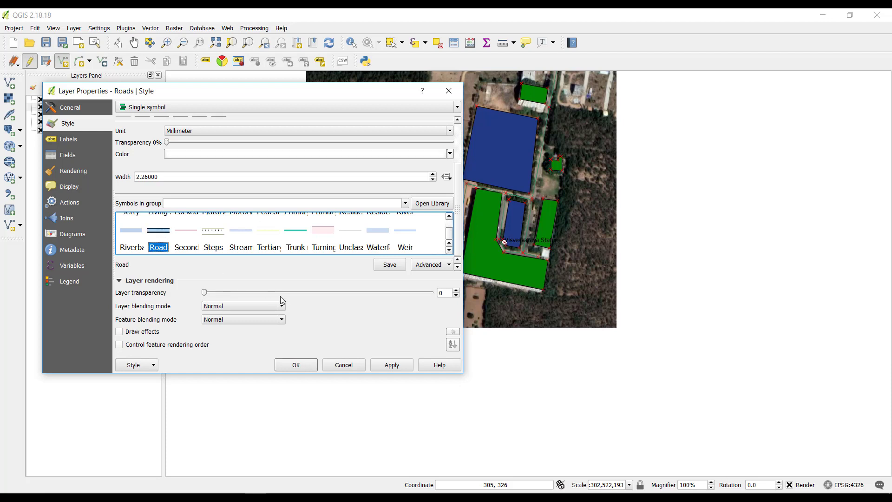
# Step: Set the road symbol's width to 1.46 mm and its colour to dark red #743535
pyautogui.click(433, 181)
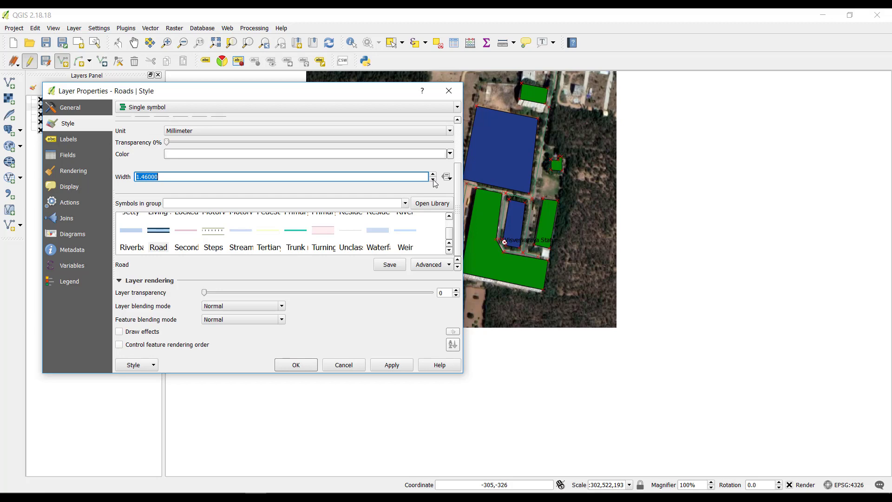
pyautogui.click(210, 153)
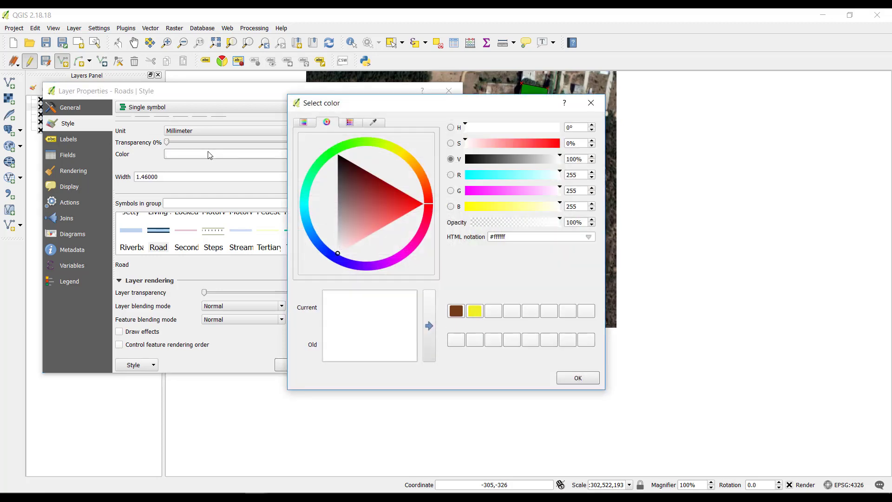
pyautogui.moveTo(348, 185)
pyautogui.mouseDown()
pyautogui.moveTo(358, 194)
pyautogui.moveTo(359, 186)
pyautogui.mouseUp()
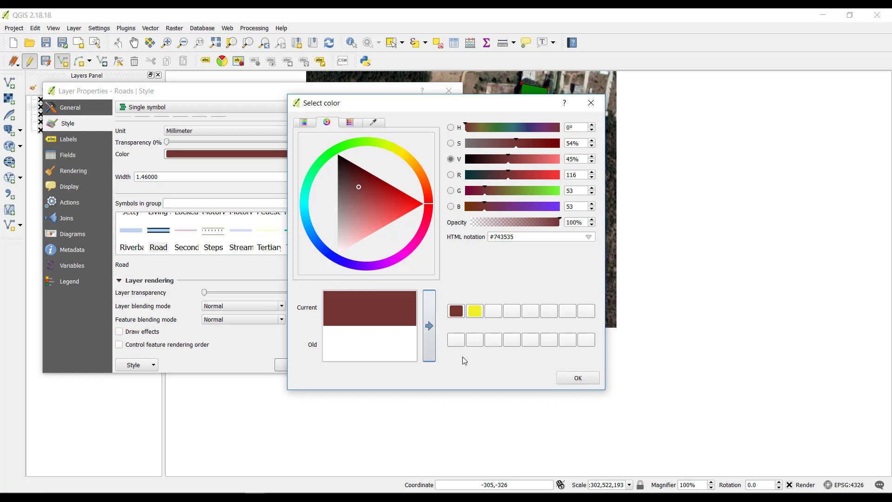
pyautogui.click(566, 375)
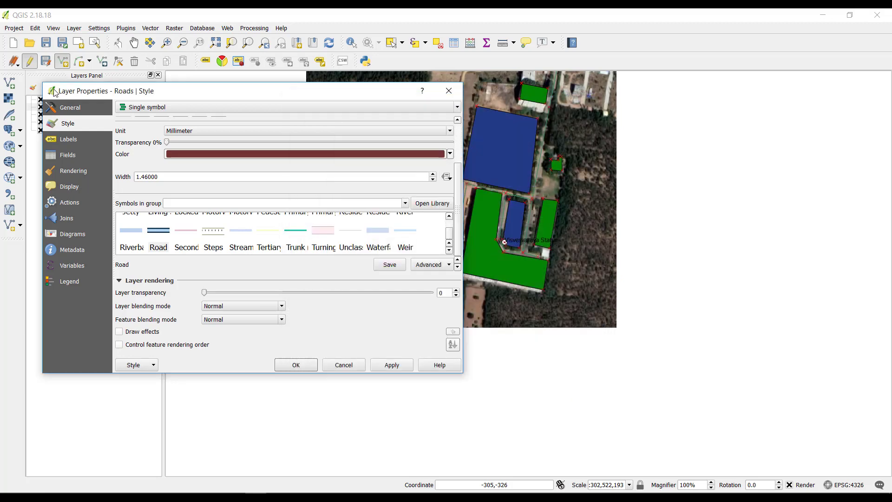
# Step: Show labels for the Roads layer from field A and apply the layer properties
pyautogui.click(70, 140)
pyautogui.click(186, 107)
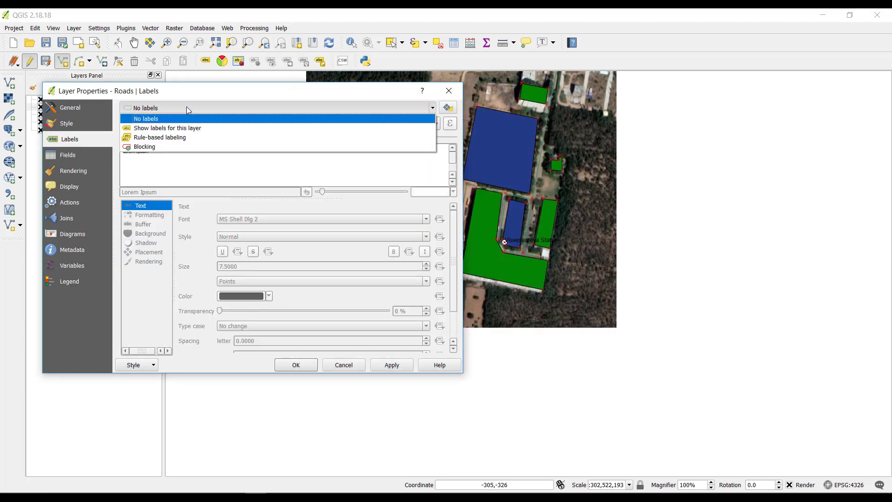
pyautogui.click(185, 128)
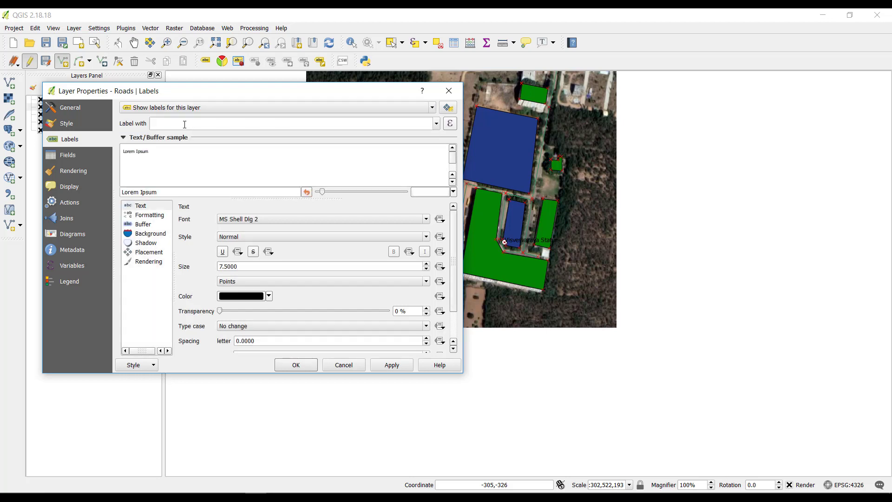
pyautogui.click(437, 123)
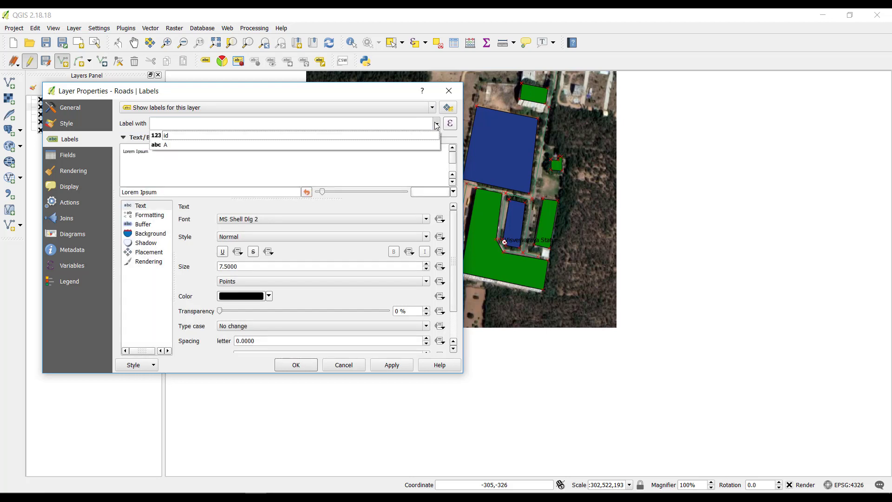
pyautogui.click(160, 143)
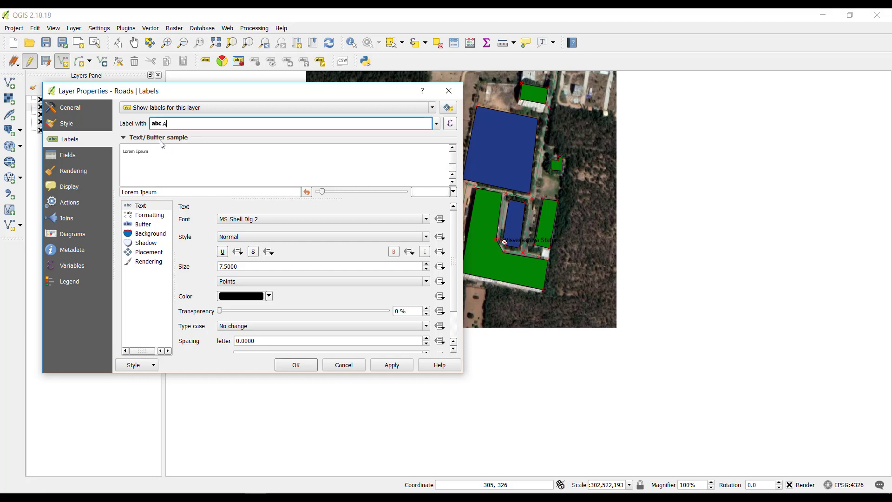
pyautogui.click(393, 363)
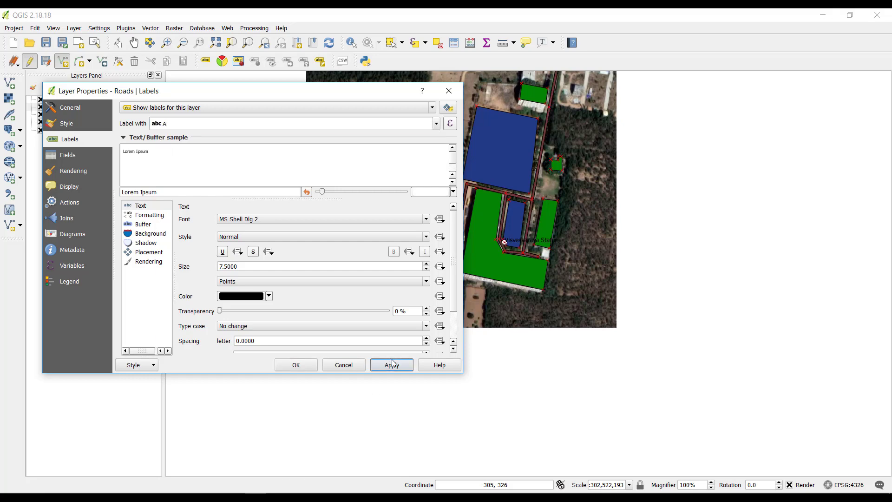
pyautogui.click(297, 365)
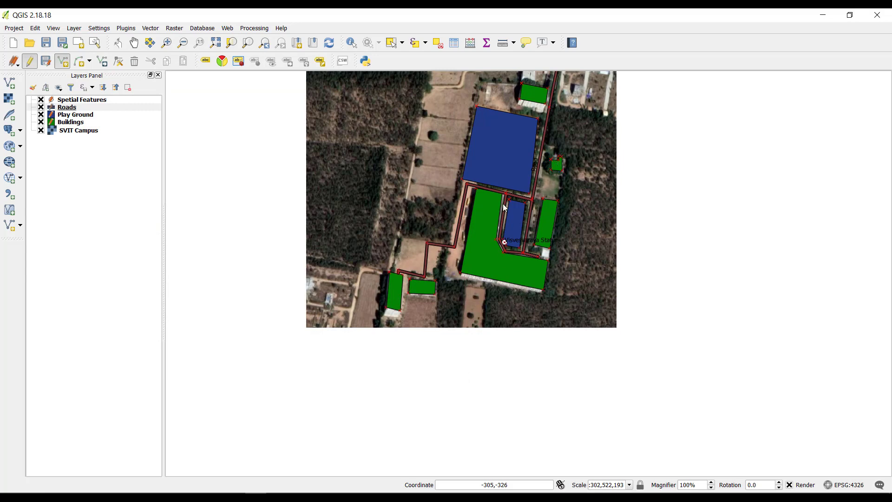
# Step: Open the Play Ground layer's style properties and set its fill colour to yellow #e1d938
pyautogui.scroll(1, 504, 202)
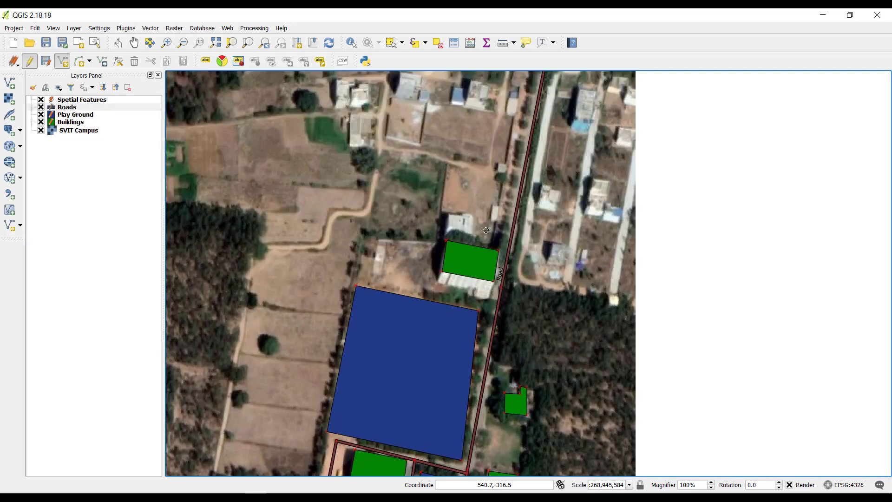
pyautogui.scroll(-1, 514, 171)
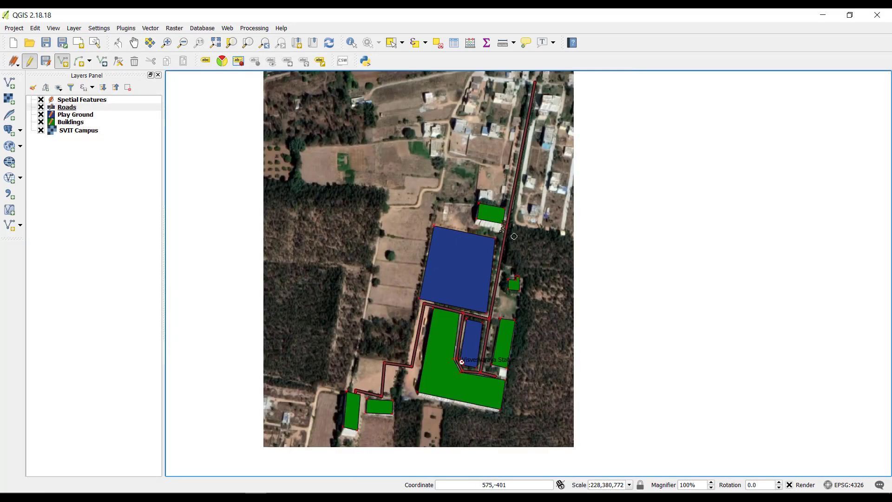
pyautogui.click(76, 116)
pyautogui.rightClick(78, 116)
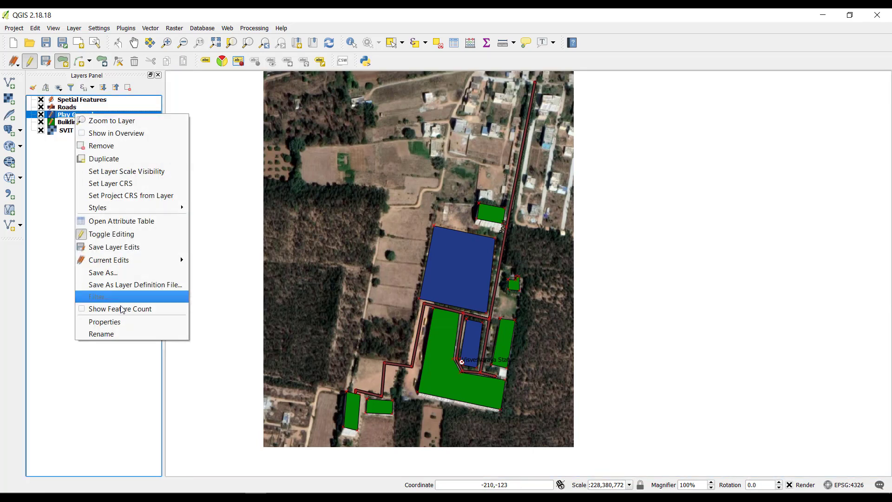
pyautogui.click(117, 322)
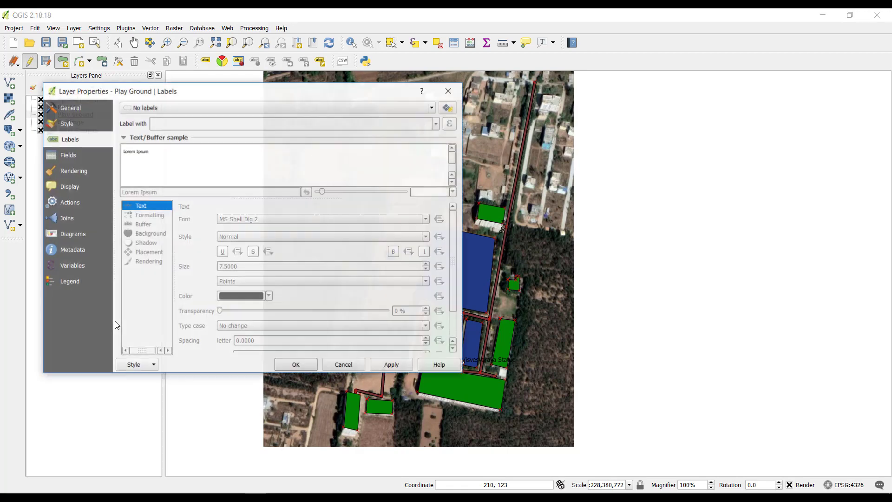
pyautogui.click(72, 124)
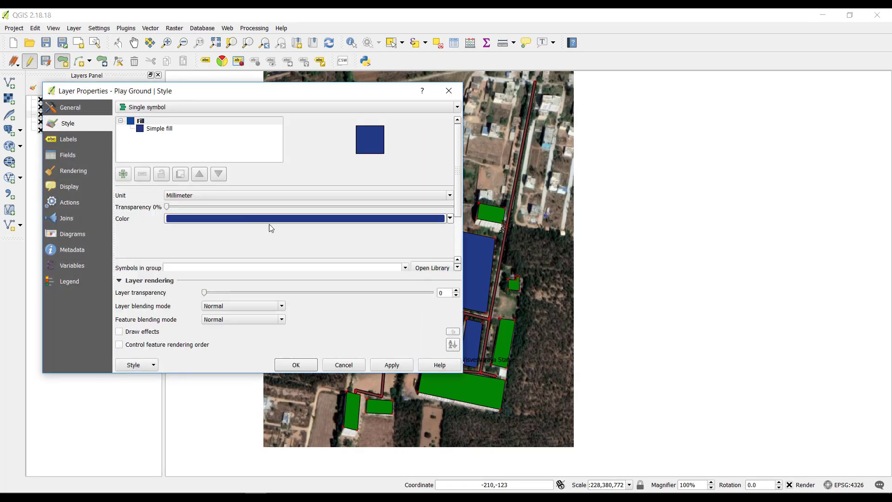
pyautogui.click(315, 223)
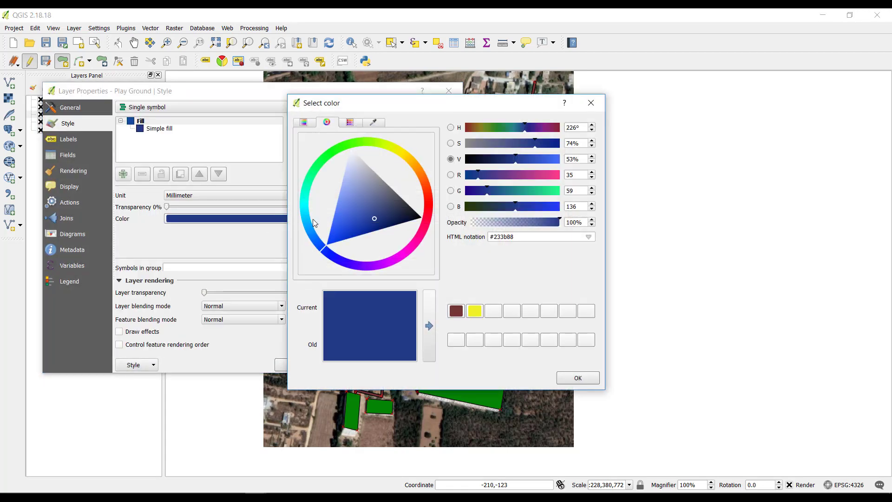
pyautogui.click(386, 182)
pyautogui.click(429, 327)
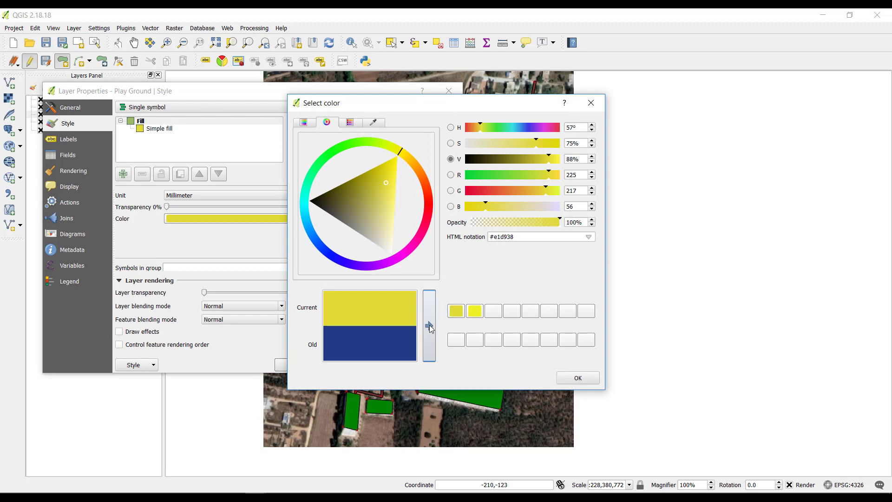
pyautogui.click(569, 378)
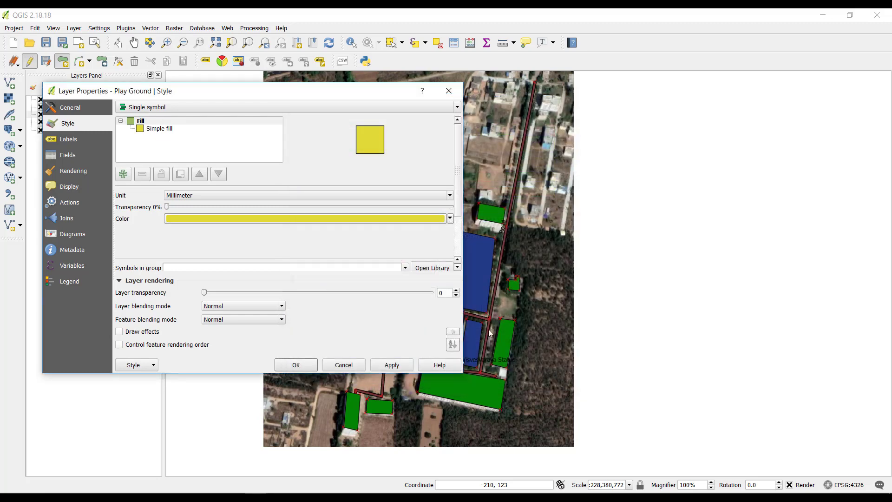
# Step: Show labels for the Play Ground layer from field A and apply the layer properties
pyautogui.click(91, 138)
pyautogui.click(189, 107)
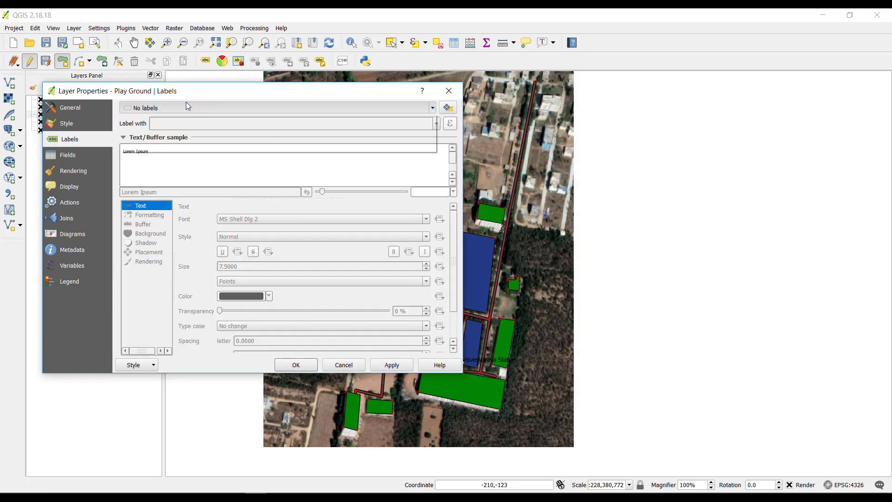
pyautogui.click(191, 125)
pyautogui.click(429, 128)
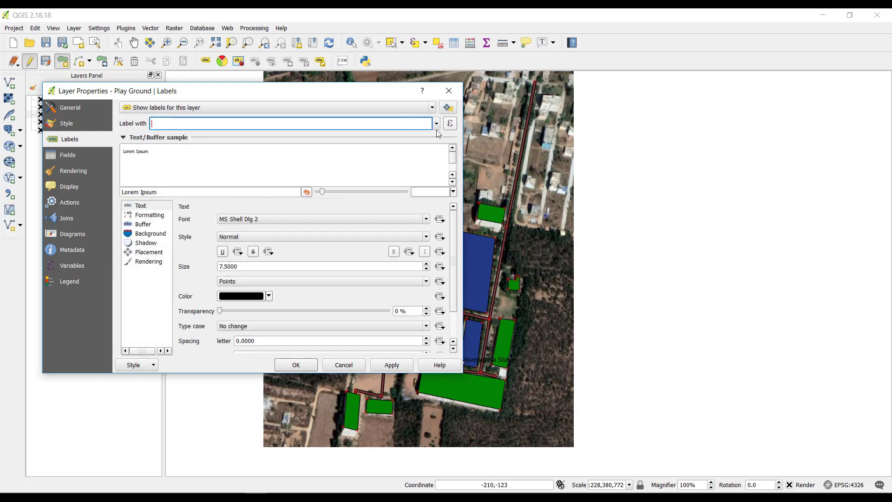
pyautogui.click(437, 125)
pyautogui.click(160, 143)
pyautogui.click(395, 365)
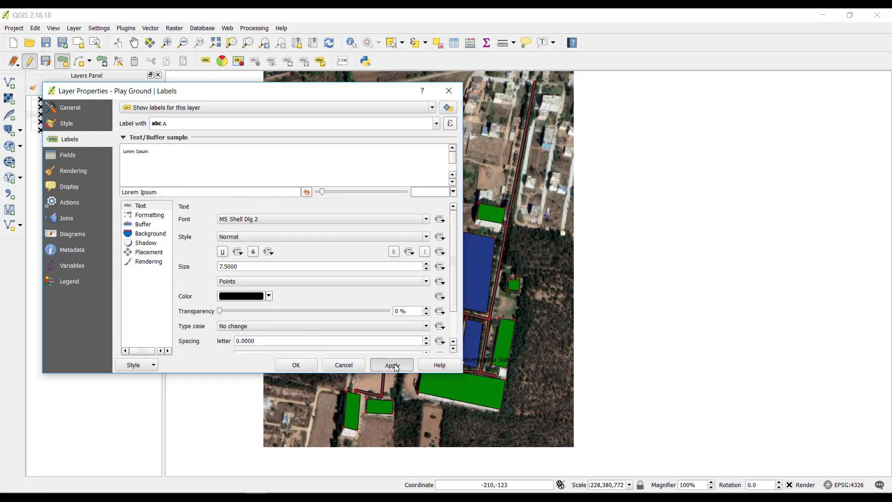
pyautogui.click(296, 365)
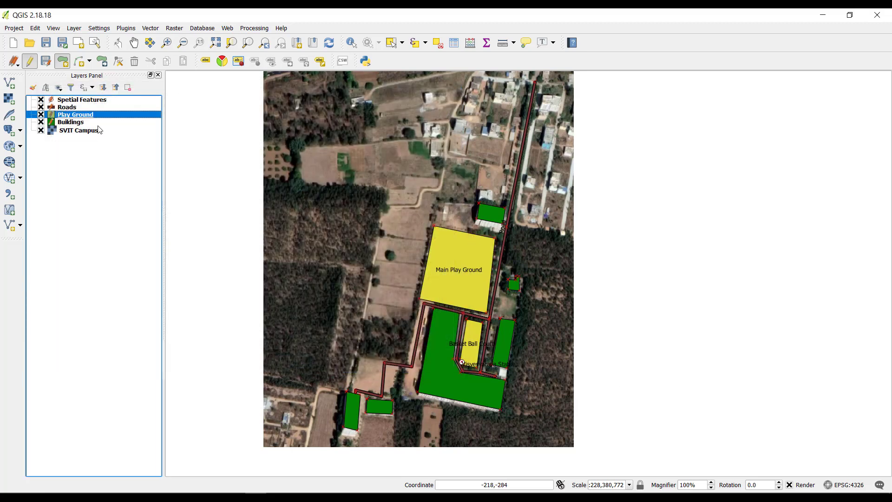
# Step: Open the Buildings layer's style properties and set its fill colour to bright green #1af31a
pyautogui.click(74, 122)
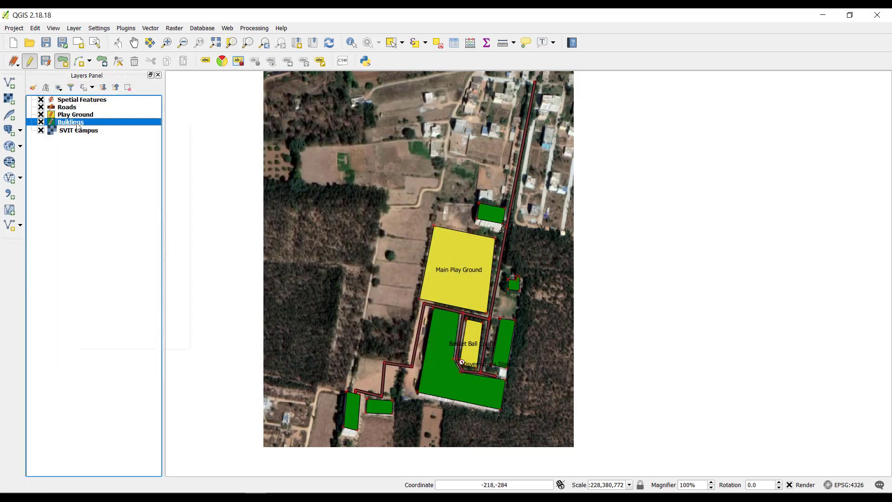
pyautogui.rightClick(78, 127)
pyautogui.click(98, 329)
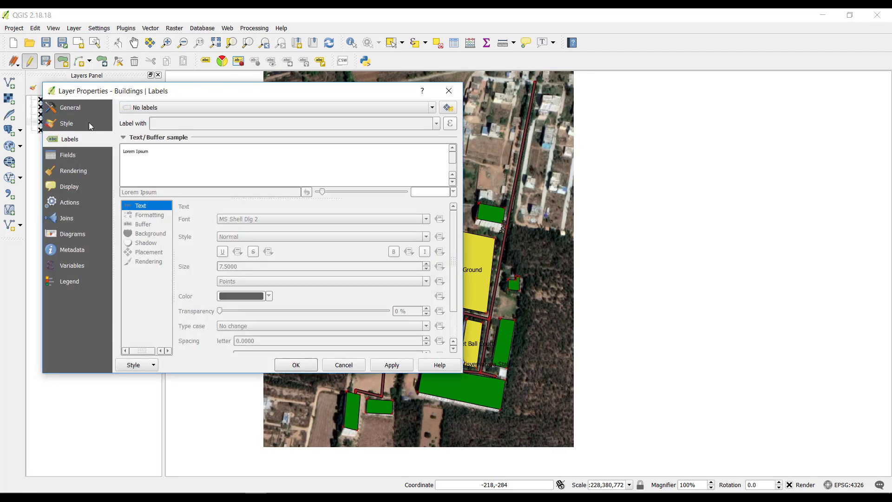
pyautogui.click(90, 126)
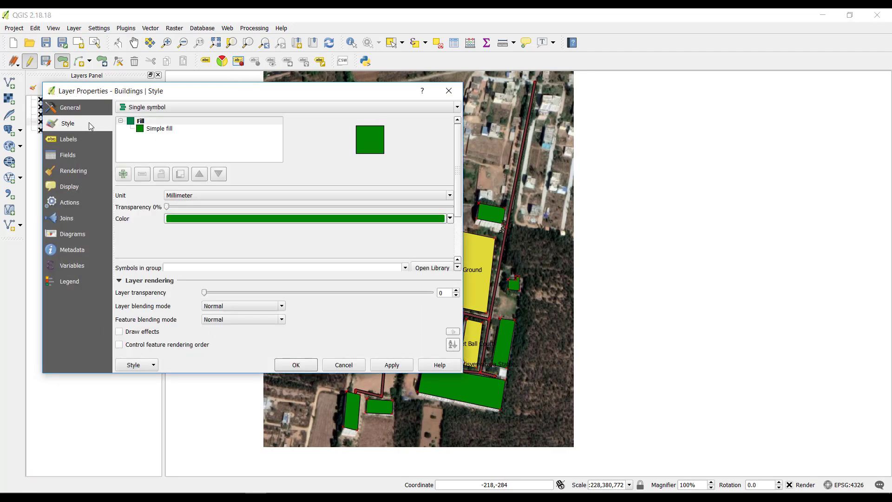
pyautogui.click(233, 221)
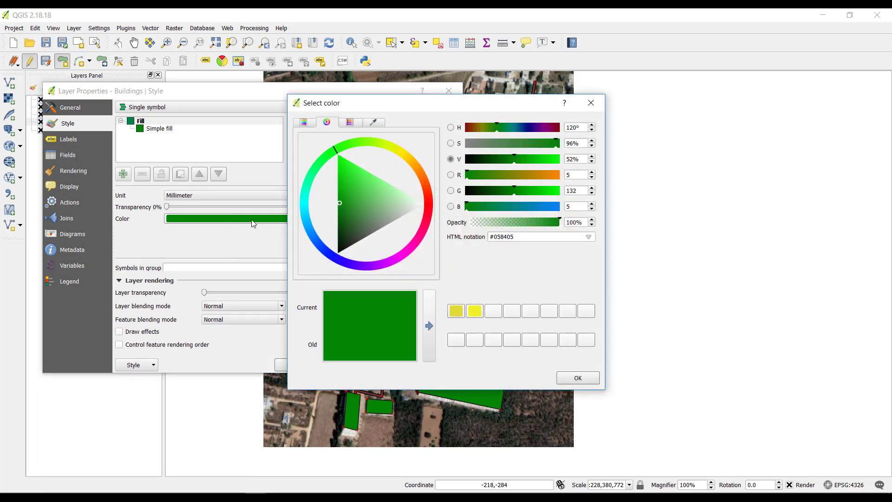
pyautogui.moveTo(342, 162); pyautogui.dragTo(347, 163)
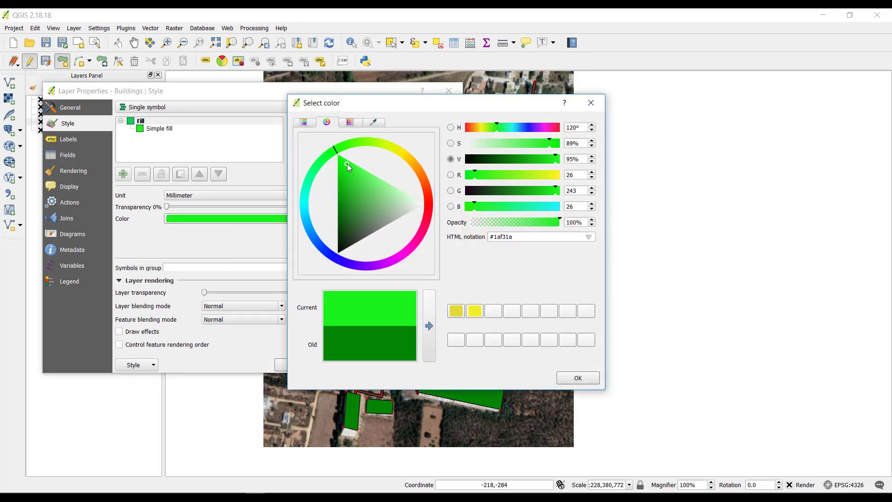
pyautogui.click(428, 322)
pyautogui.click(576, 379)
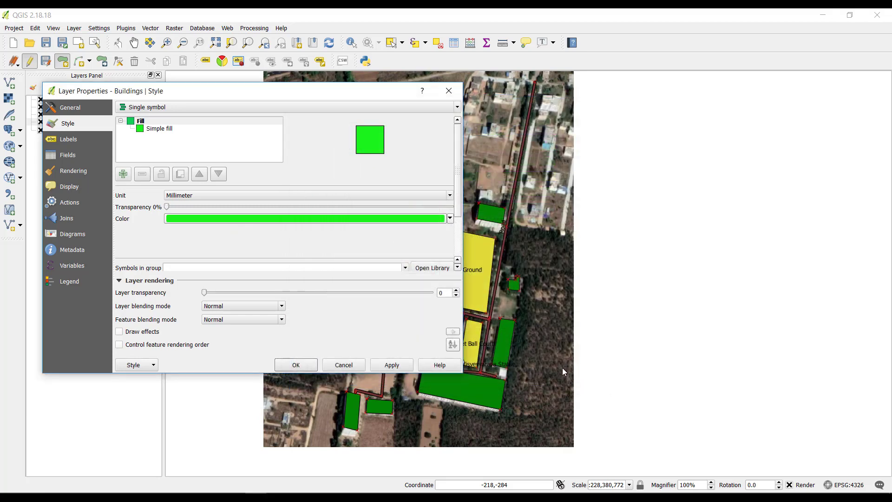
# Step: Show labels for the Buildings layer from field A and apply the layer properties
pyautogui.click(80, 139)
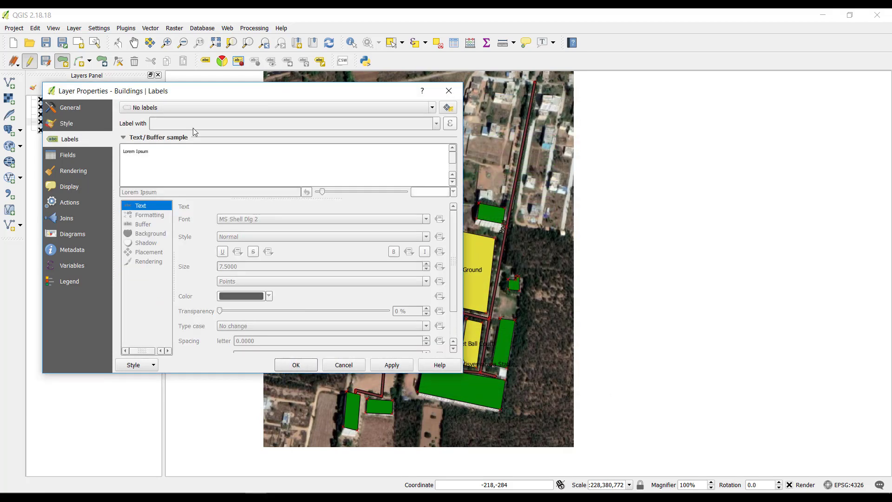
pyautogui.click(192, 108)
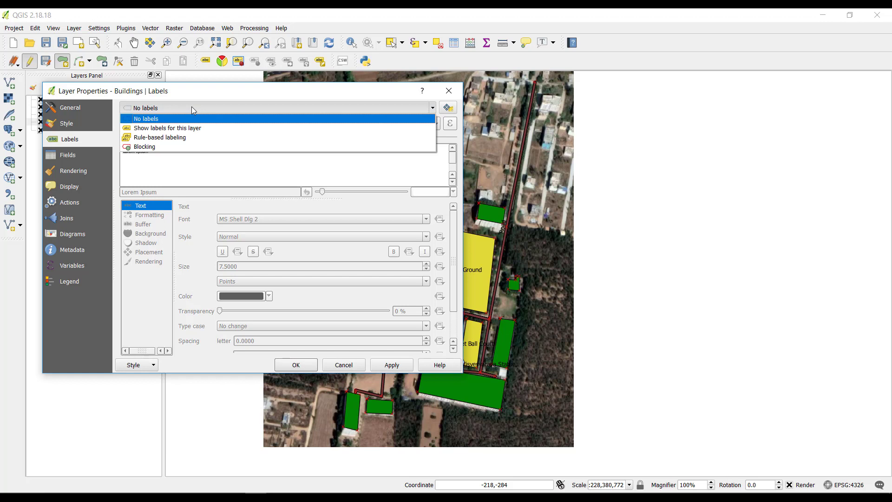
pyautogui.click(180, 130)
pyautogui.click(232, 123)
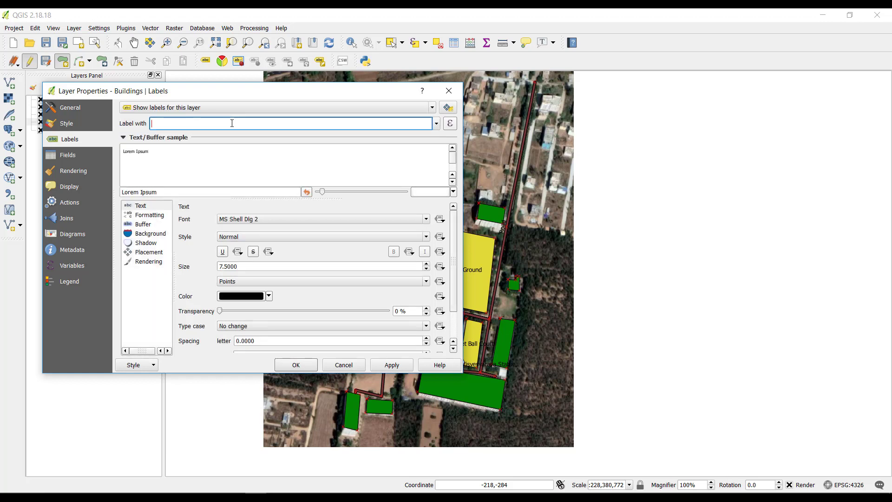
pyautogui.click(437, 124)
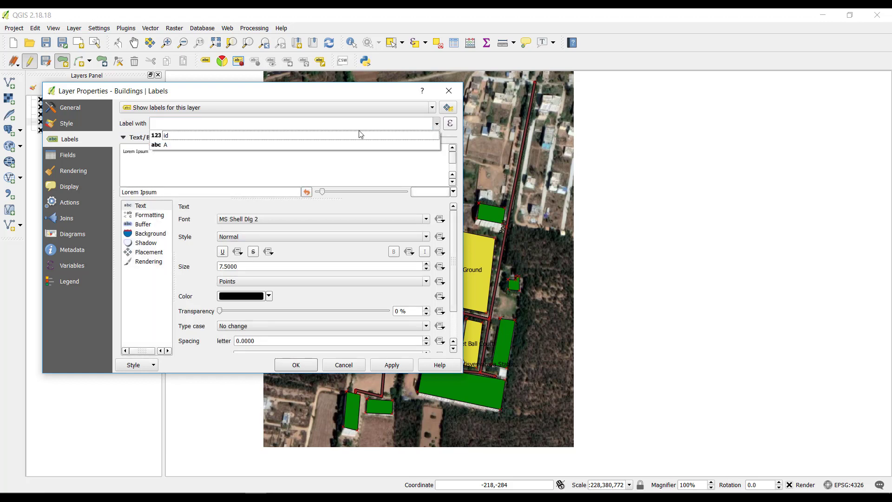
pyautogui.click(158, 145)
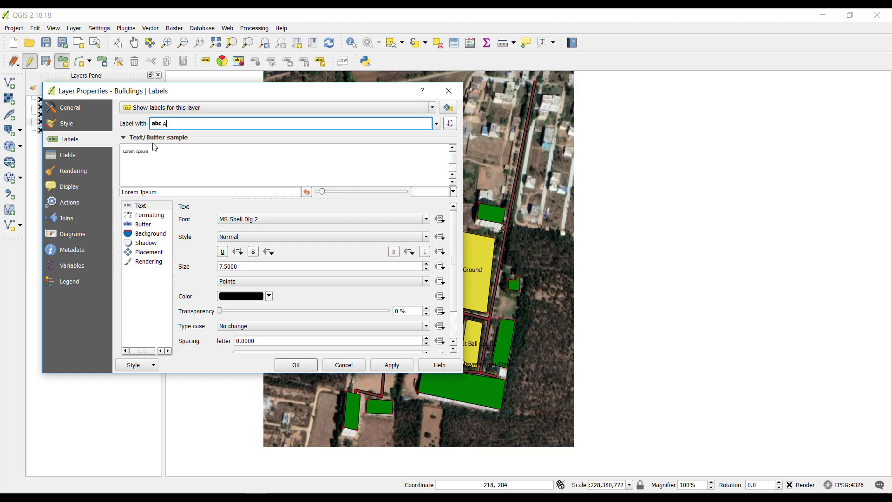
pyautogui.click(397, 364)
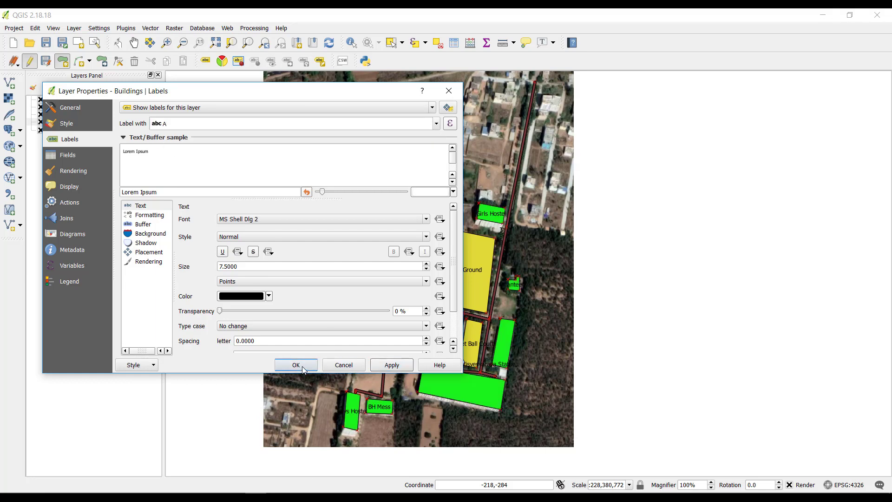
pyautogui.click(296, 366)
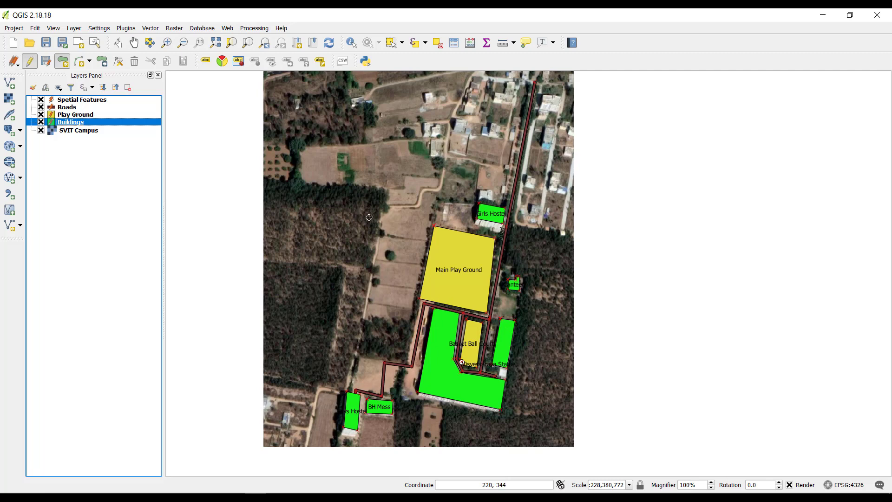
# Step: Hide the SVIT Campus satellite image so that only the digitized vector layers are drawn
pyautogui.moveTo(362, 213); pyautogui.dragTo(396, 232)
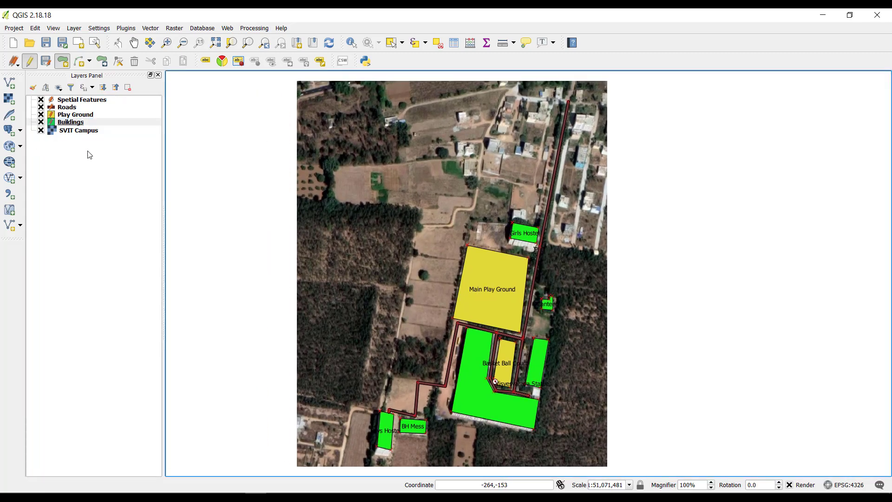
pyautogui.click(41, 131)
pyautogui.moveTo(458, 276); pyautogui.dragTo(434, 275)
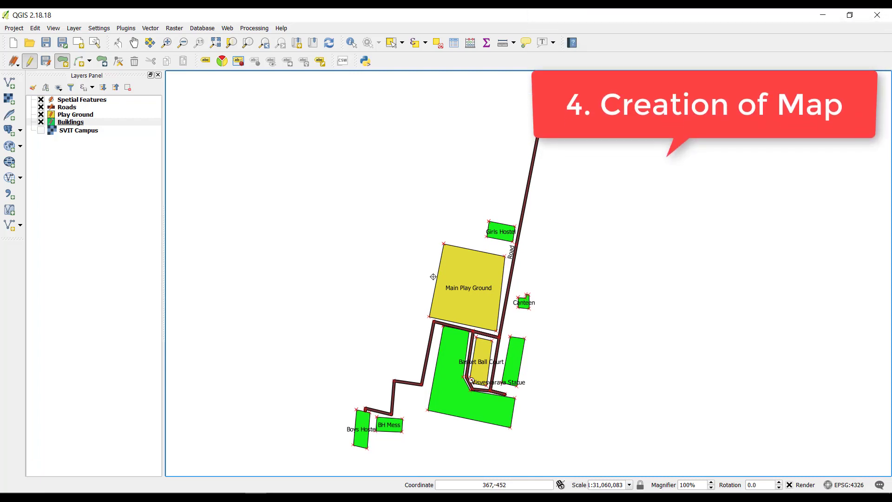
# Step: Create a new print composer with the title 1
pyautogui.click(14, 29)
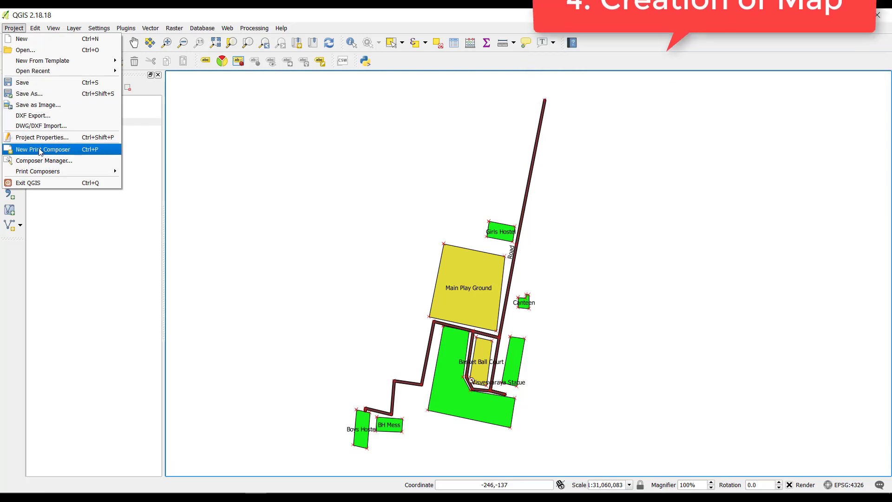
pyautogui.click(42, 149)
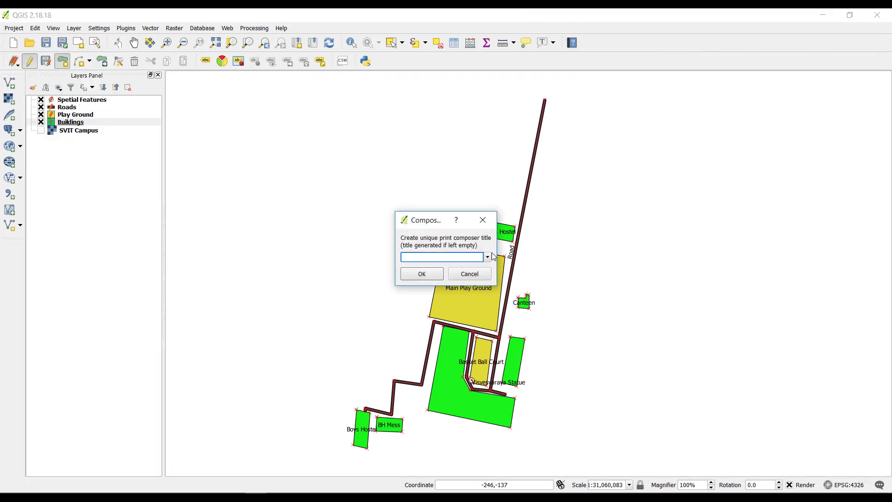
pyautogui.click(422, 274)
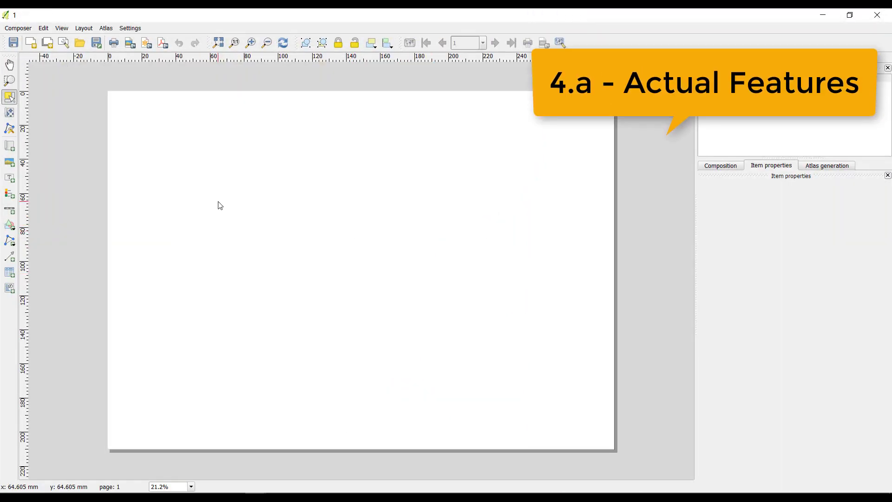
# Step: Add a map of the campus layers covering almost the whole composer page and look through its item properties
pyautogui.click(9, 148)
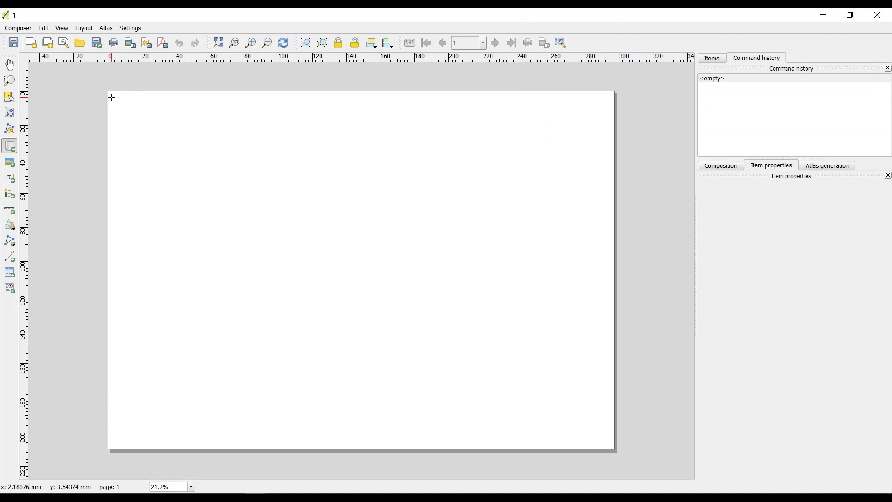
pyautogui.moveTo(112, 98); pyautogui.dragTo(610, 445)
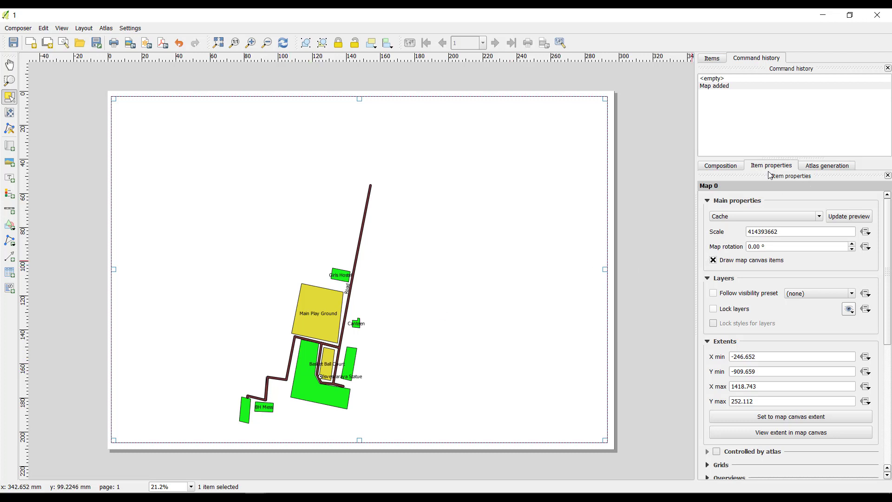
pyautogui.scroll(-5, 758, 367)
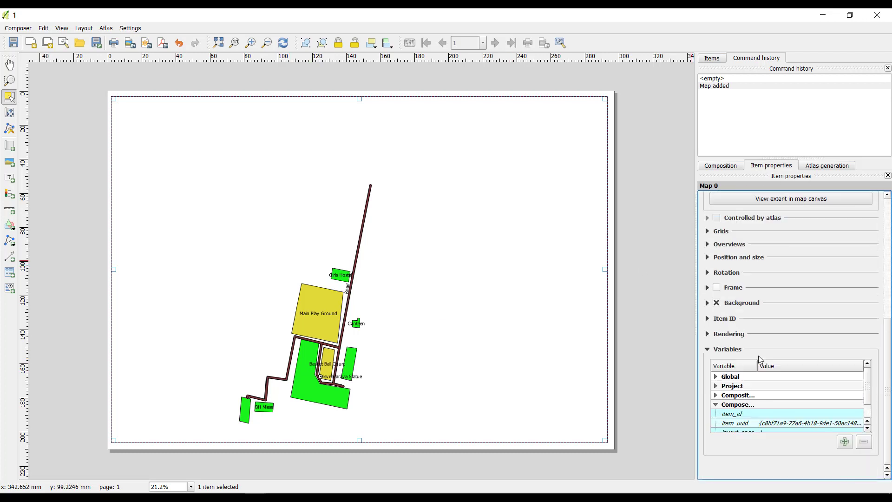
pyautogui.scroll(4, 759, 355)
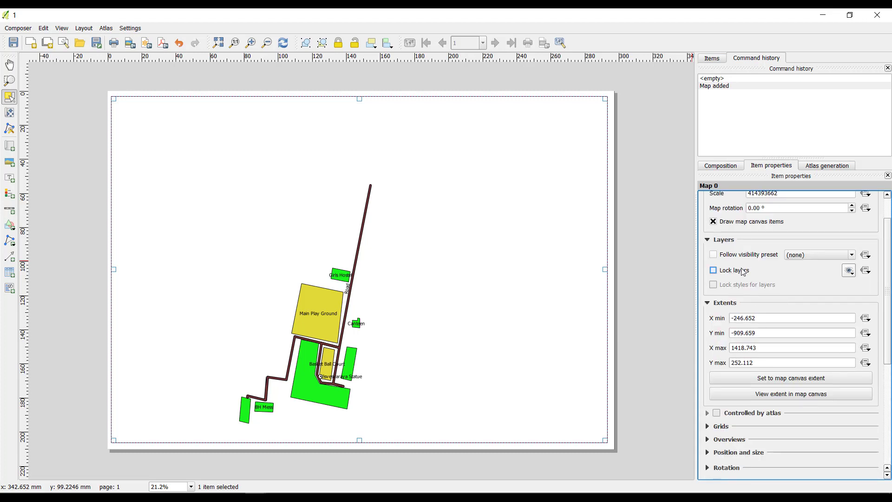
pyautogui.scroll(-4, 736, 263)
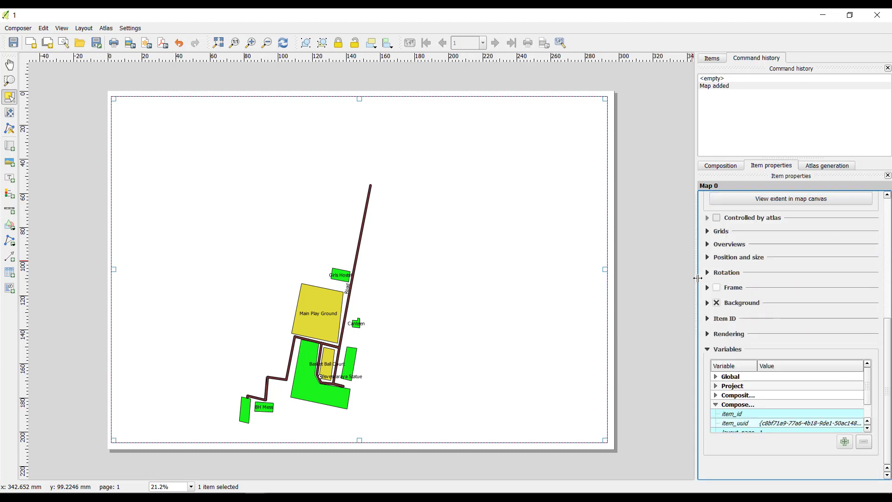
# Step: Turn on the map item's frame and set its background color to cyan #24f6f6
pyautogui.click(717, 288)
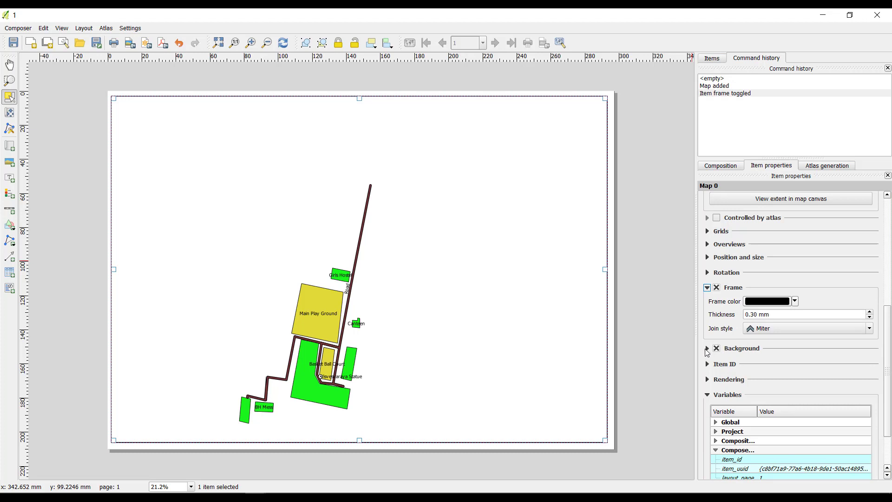
pyautogui.click(707, 349)
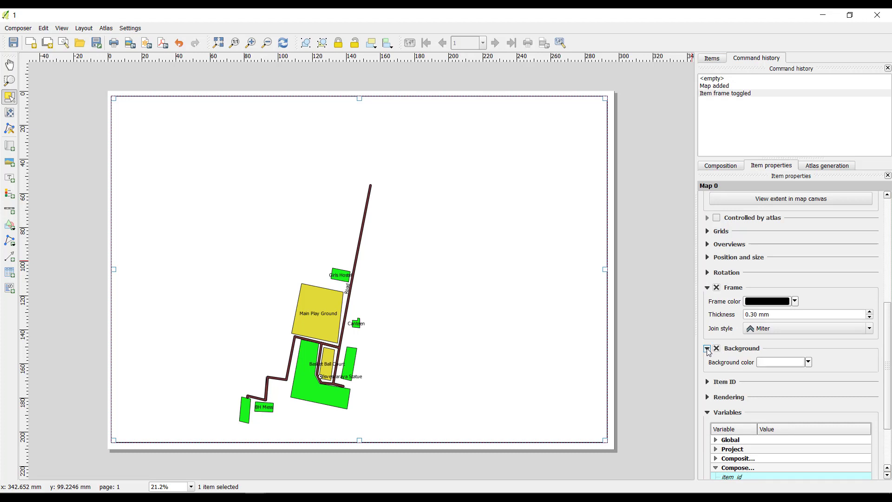
pyautogui.click(784, 366)
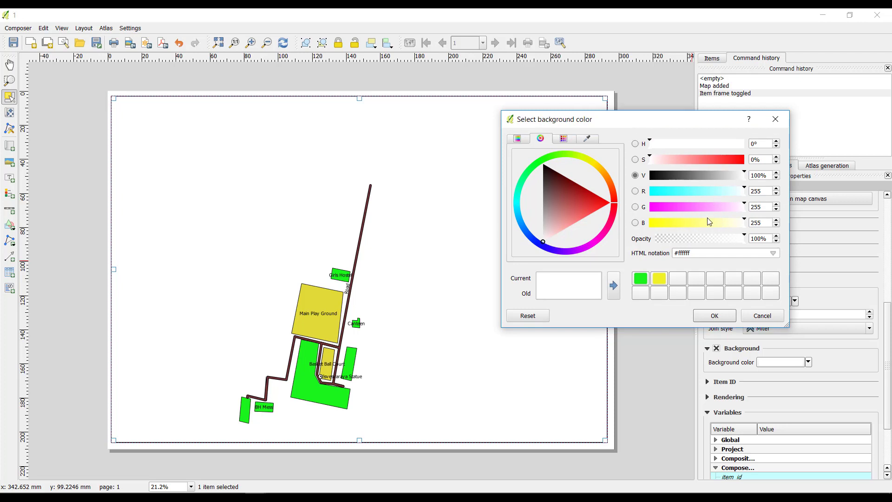
pyautogui.moveTo(722, 193); pyautogui.dragTo(719, 191)
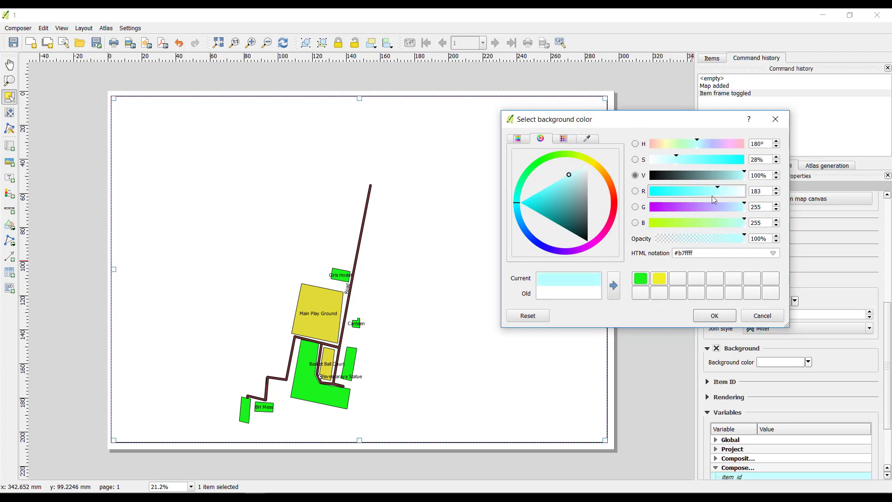
pyautogui.moveTo(561, 190); pyautogui.dragTo(534, 199)
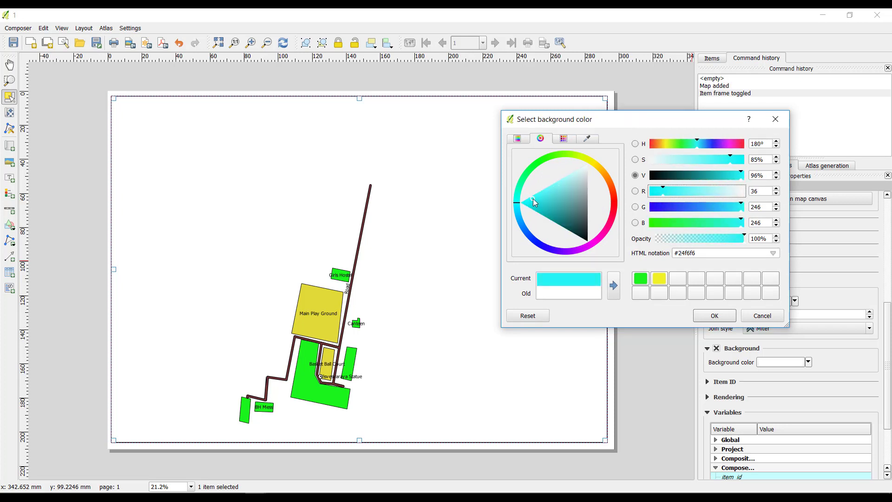
pyautogui.click(715, 316)
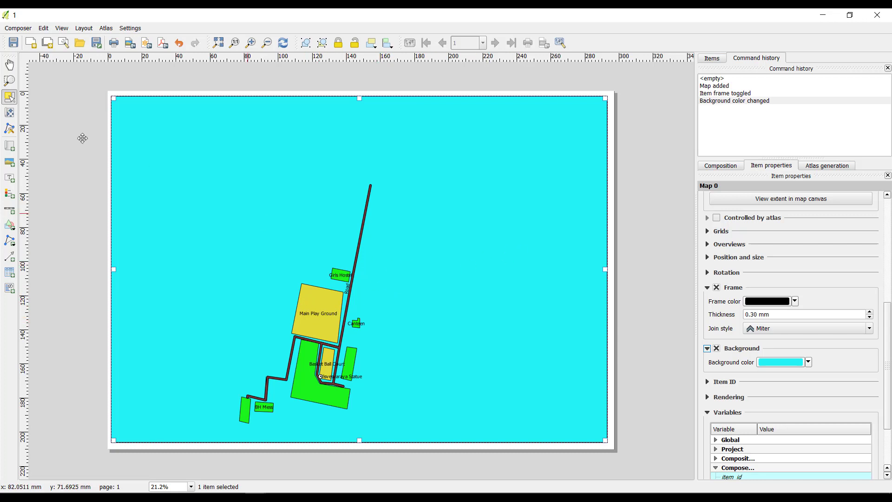
# Step: Enlarge the map content one zoom step and shift it upward so the campus buildings fit inside the map frame
pyautogui.click(10, 113)
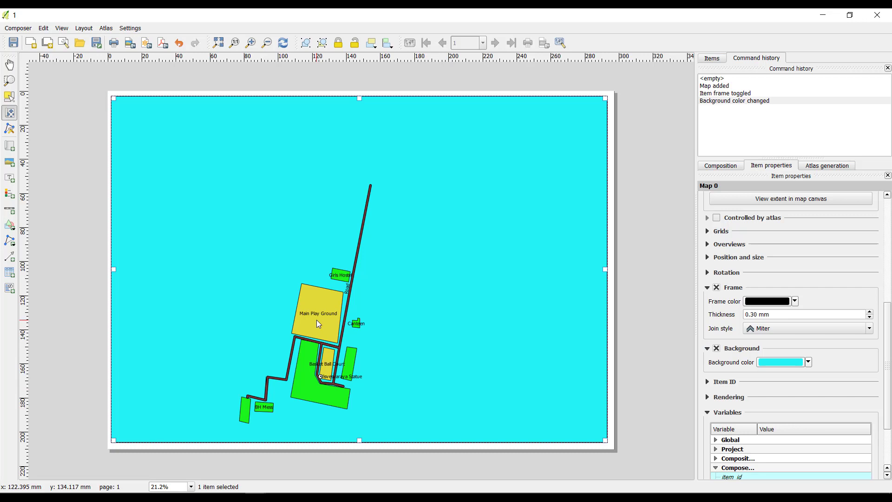
pyautogui.scroll(1, 317, 321)
pyautogui.scroll(-1, 318, 321)
pyautogui.scroll(1, 318, 321)
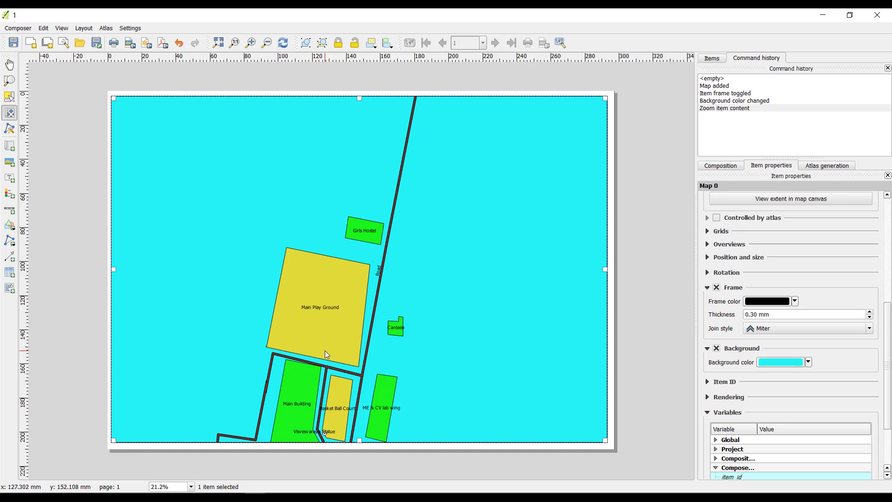
pyautogui.moveTo(325, 350); pyautogui.dragTo(325, 268)
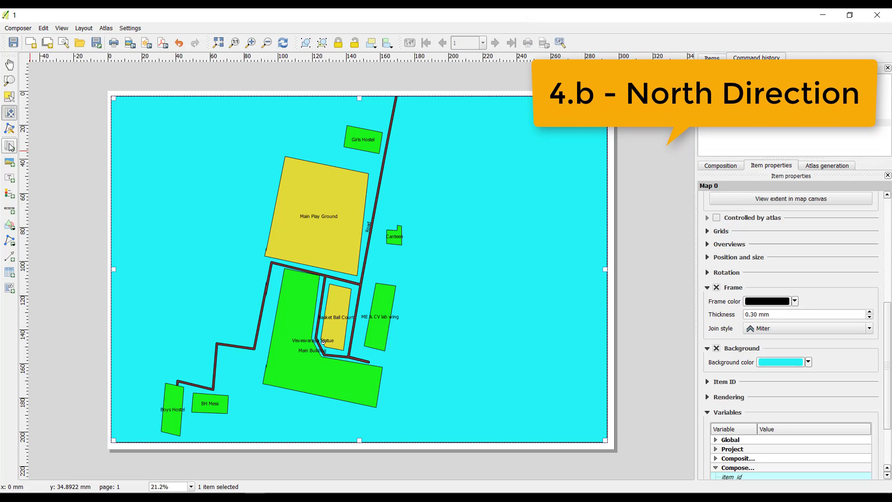
# Step: Add a picture in the empty upper-right area of the map and use the NorthArrow_02.svg symbol for it
pyautogui.click(7, 163)
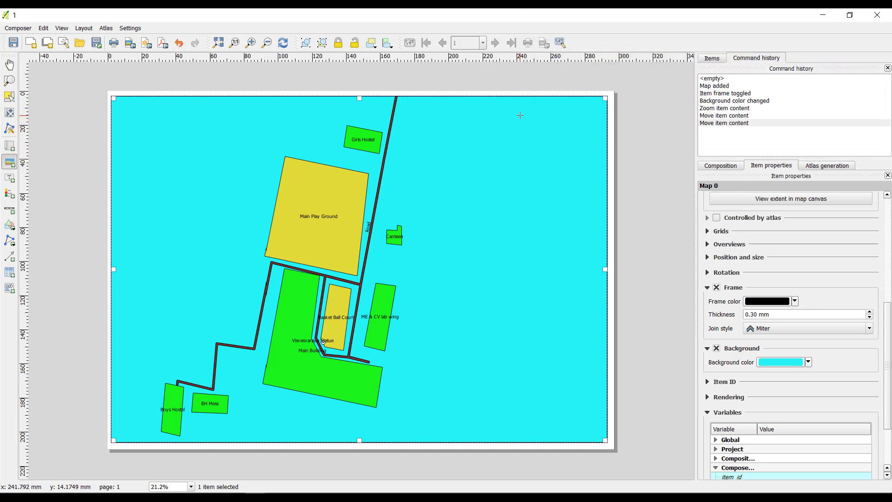
pyautogui.moveTo(520, 116); pyautogui.dragTo(585, 178)
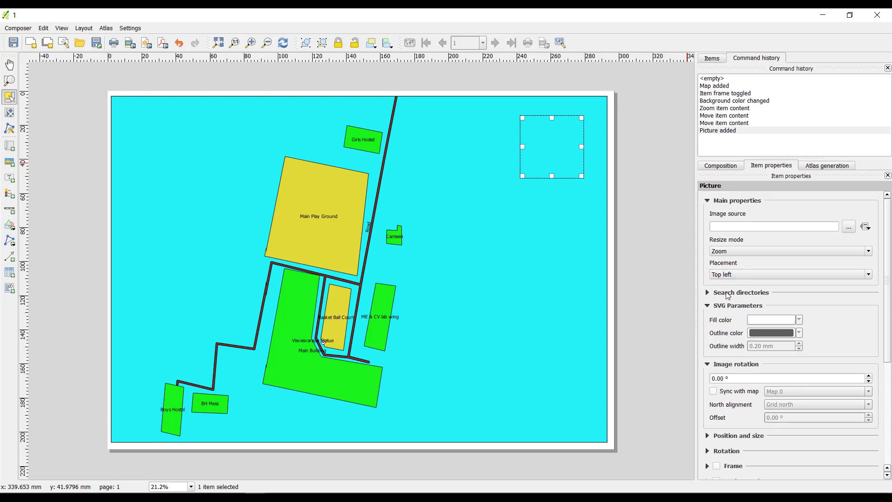
pyautogui.click(708, 293)
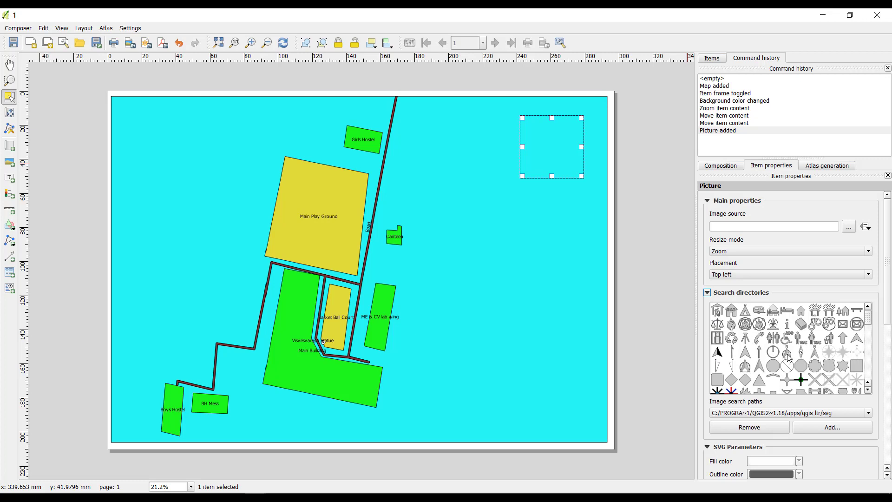
pyautogui.click(817, 354)
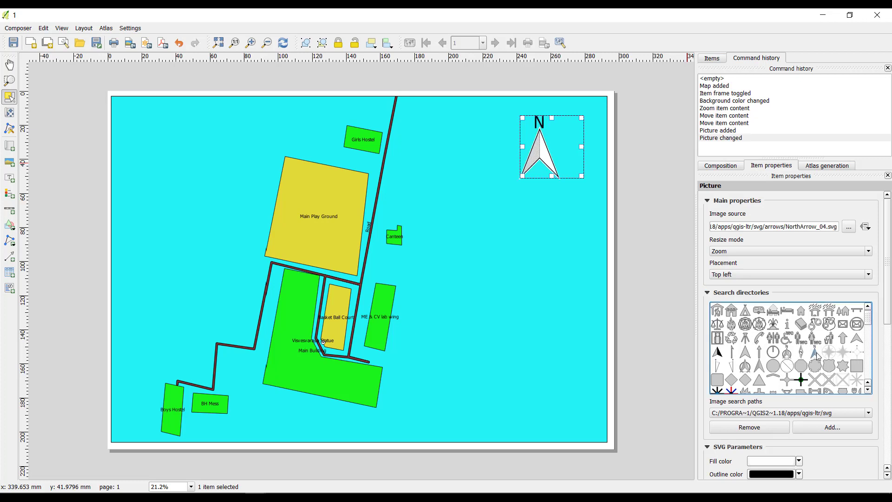
pyautogui.click(790, 353)
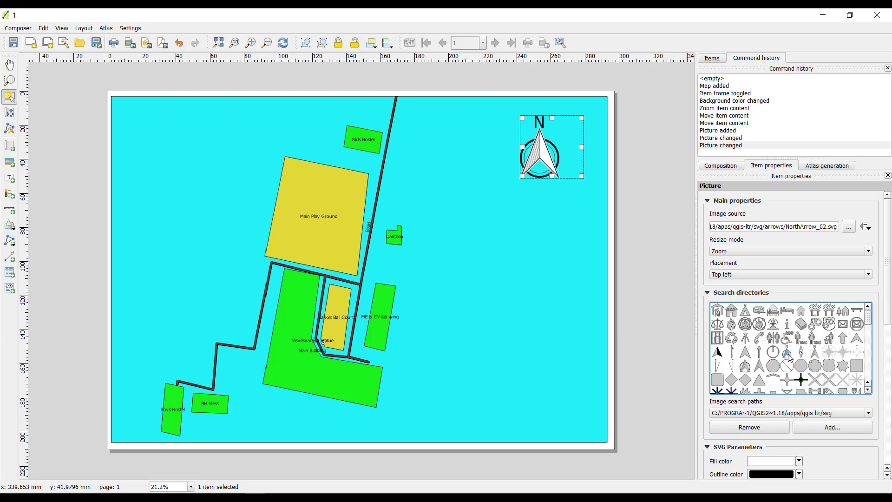
# Step: Set the north arrow's fill color to yellow #ede131 and its outline color to brownish red
pyautogui.moveTo(889, 276); pyautogui.dragTo(891, 349)
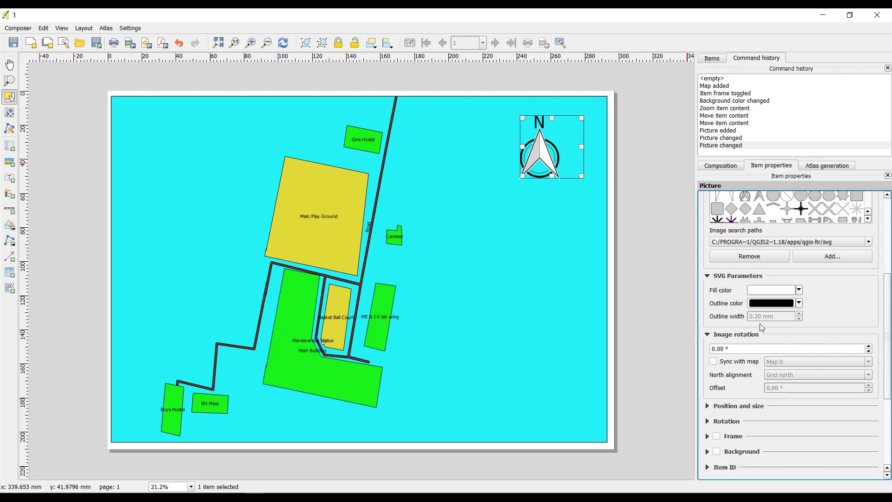
pyautogui.click(775, 291)
pyautogui.moveTo(623, 120); pyautogui.dragTo(488, 238)
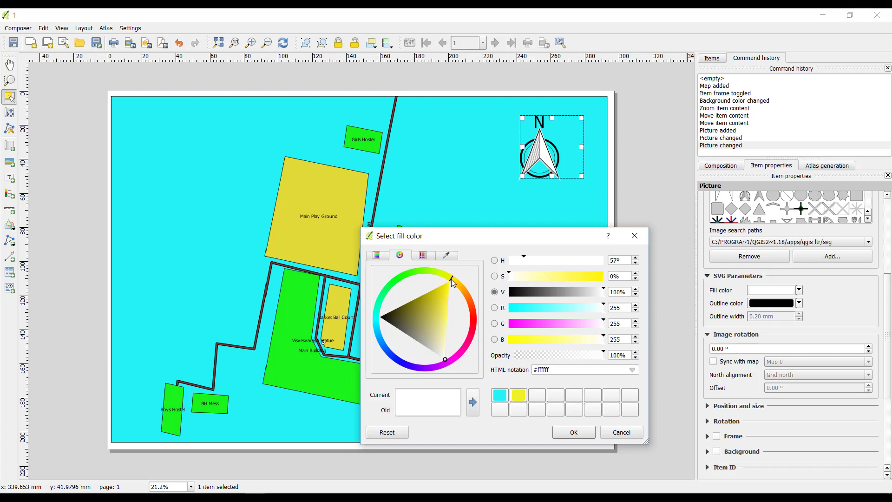
pyautogui.click(519, 395)
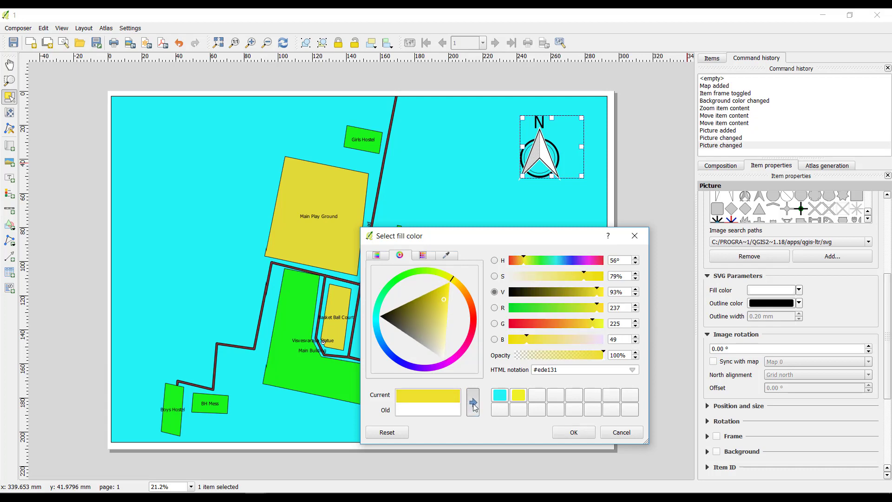
pyautogui.click(574, 432)
pyautogui.click(779, 304)
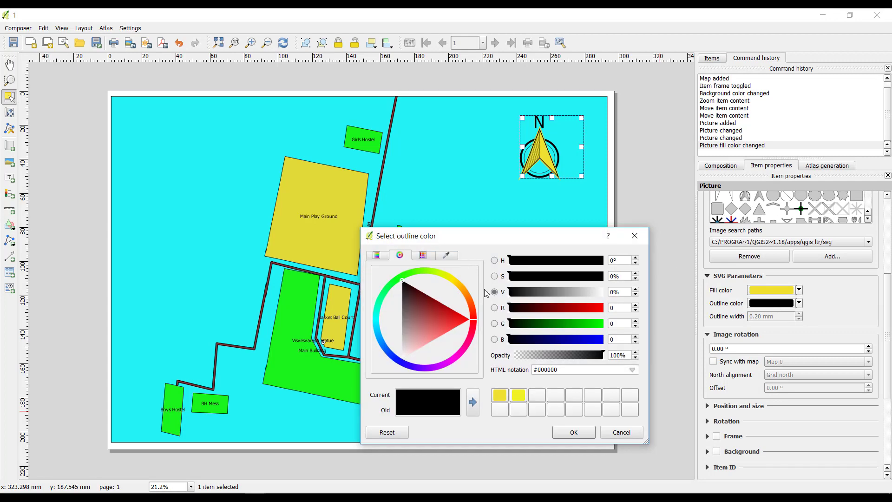
pyautogui.click(434, 316)
pyautogui.click(574, 433)
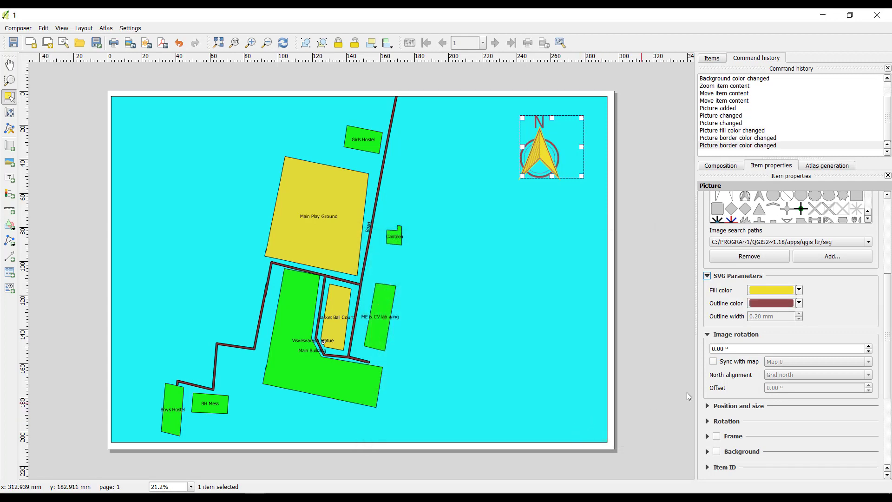
# Step: Shrink the north arrow's picture frame in width and height to fit closely around the symbol
pyautogui.scroll(-2, 832, 317)
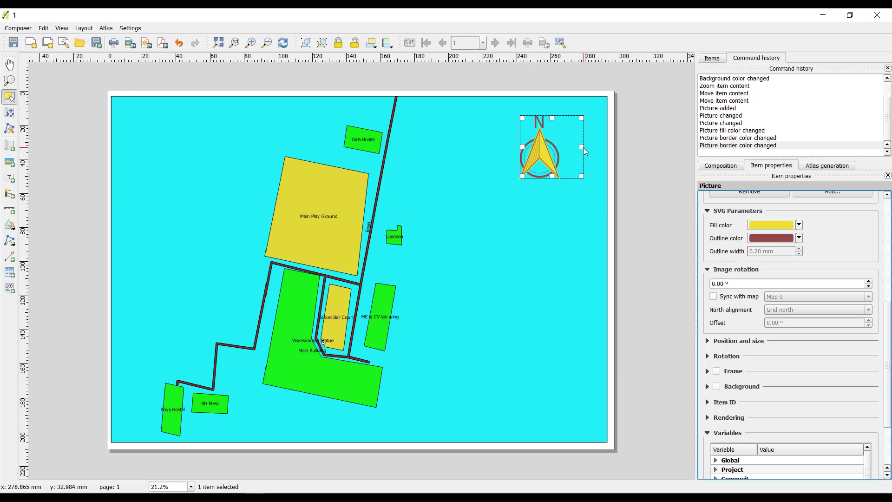
pyautogui.moveTo(583, 147); pyautogui.dragTo(558, 147)
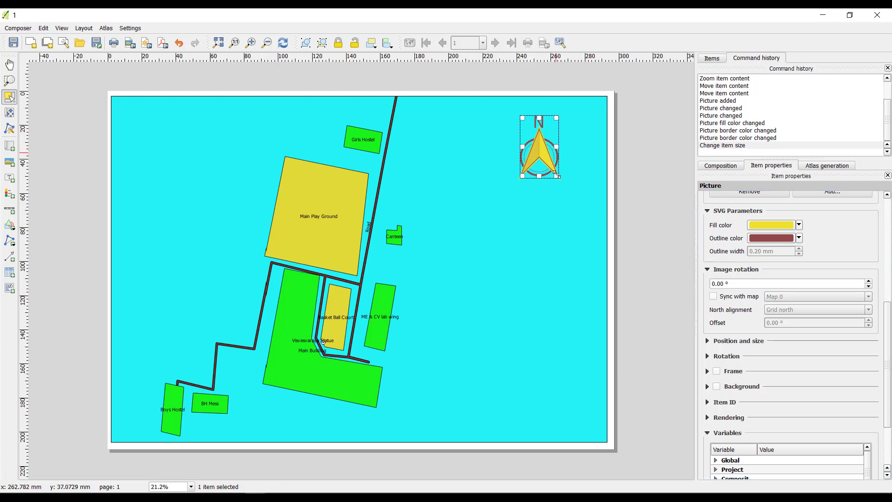
pyautogui.moveTo(557, 178)
pyautogui.mouseDown()
pyautogui.moveTo(585, 201)
pyautogui.moveTo(556, 172)
pyautogui.mouseUp()
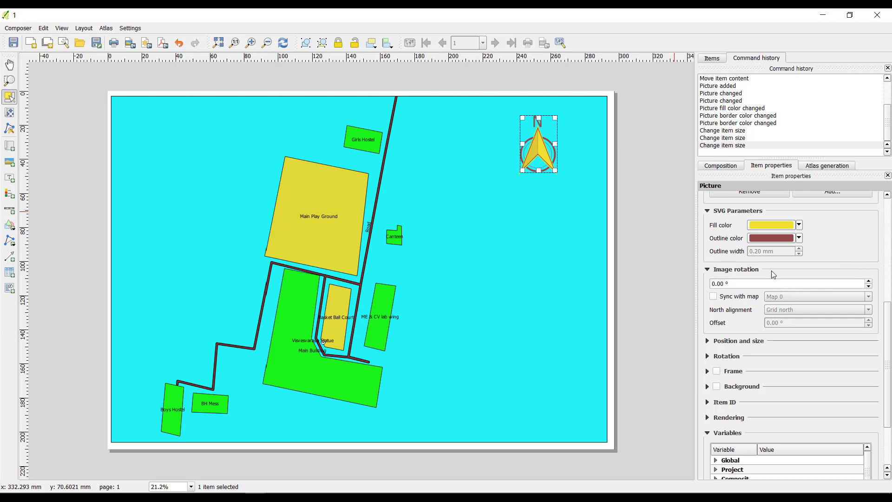
# Step: Rotate the north arrow image to -17° and enlarge its frame slightly from the lower-right corner
pyautogui.click(870, 282)
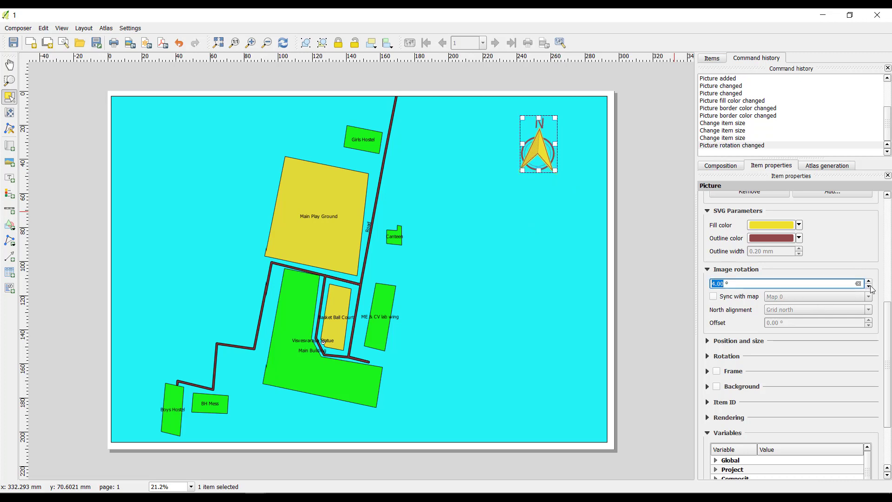
pyautogui.click(870, 287)
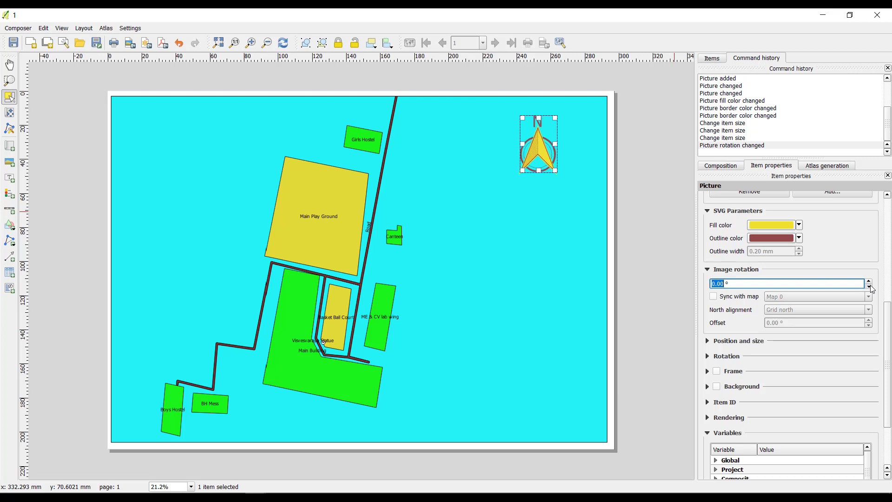
pyautogui.click(871, 287)
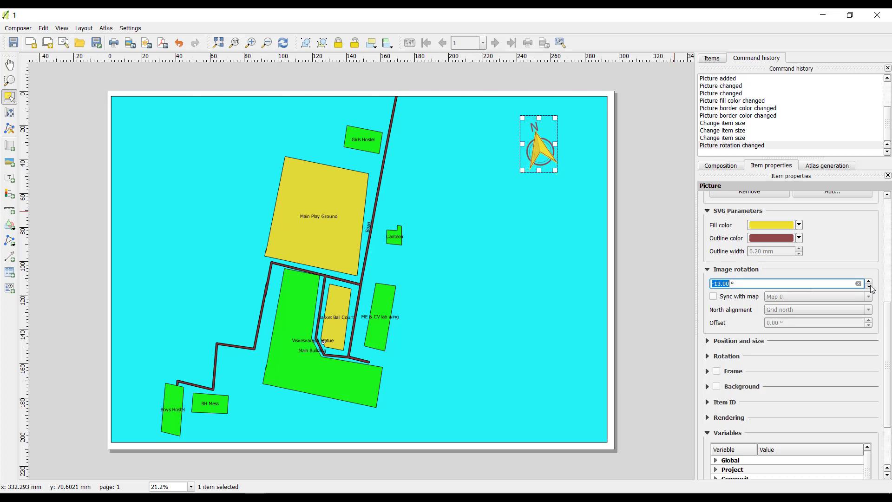
pyautogui.click(870, 288)
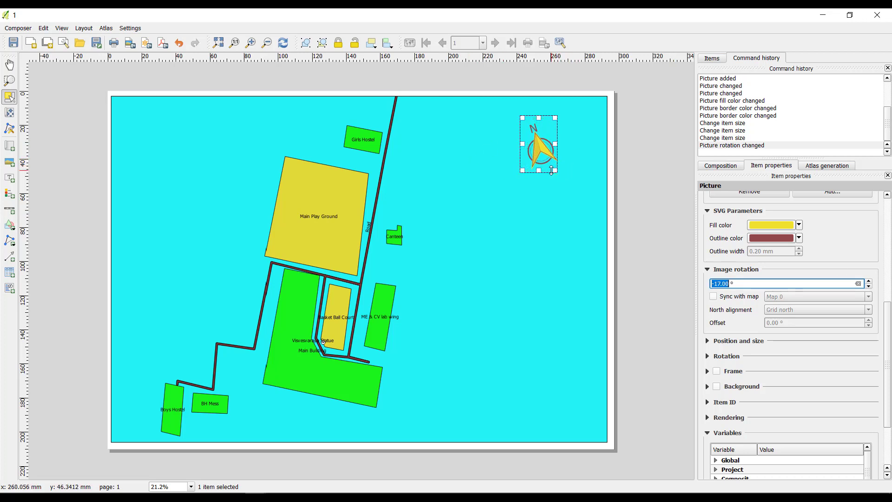
pyautogui.moveTo(558, 172); pyautogui.dragTo(571, 182)
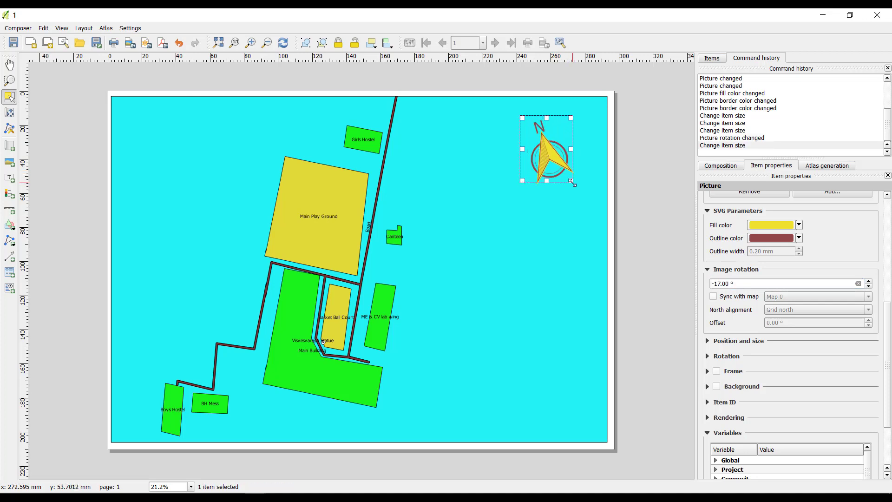
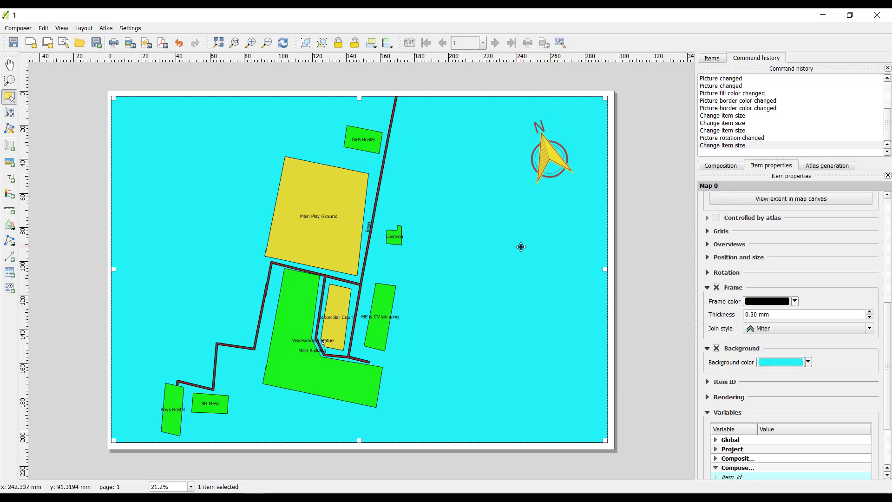
# Step: Add a title label in the upper-left area of the map with the text SVIT CAMPUS
pyautogui.click(9, 179)
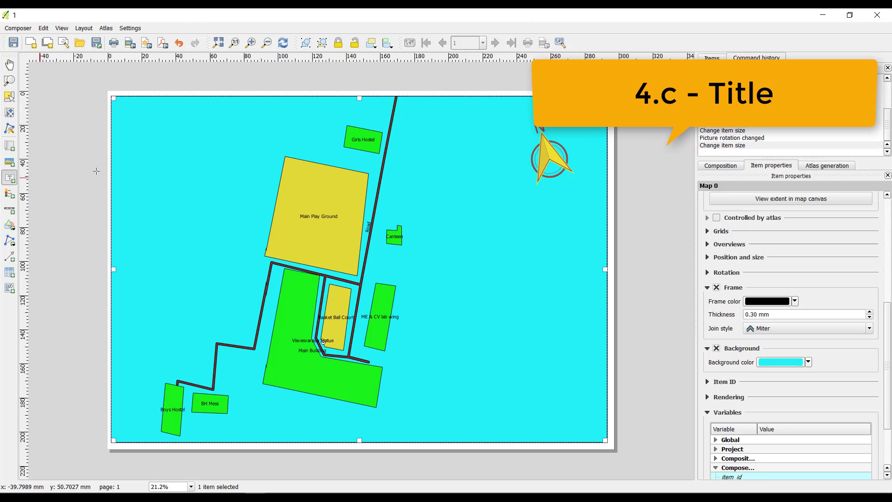
pyautogui.moveTo(127, 105); pyautogui.dragTo(289, 135)
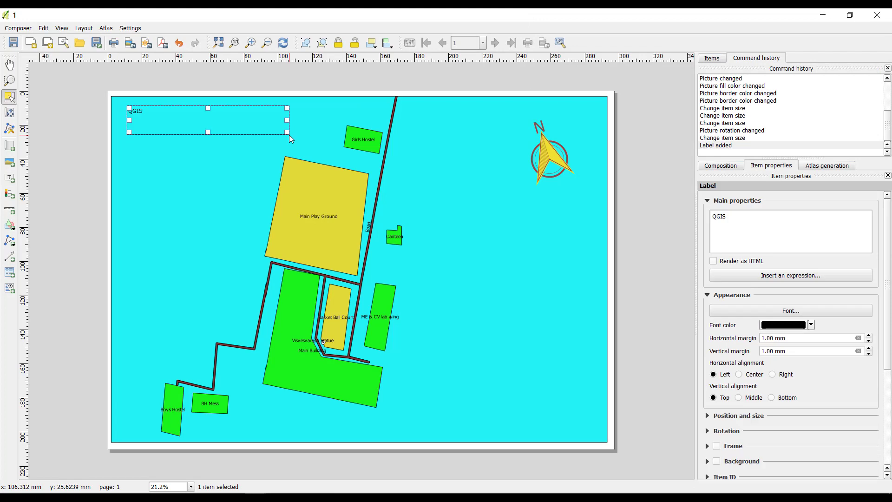
pyautogui.click(756, 223)
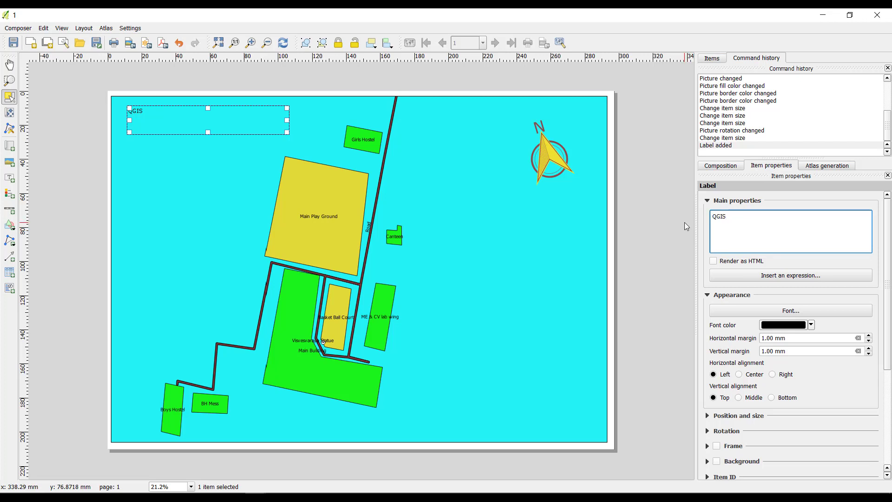
pyautogui.tripleClick(737, 216)
pyautogui.write('SVIT CAMPU')
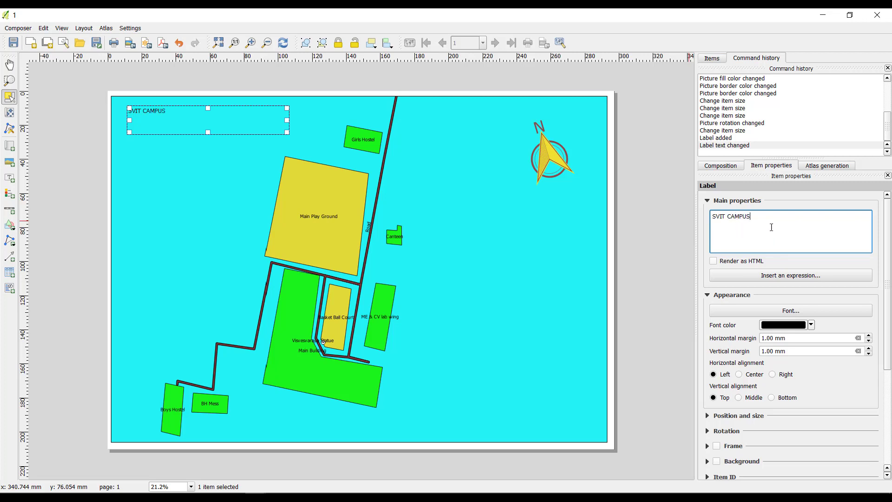
# Step: Set the SVIT CAMPUS title's font to bold, size 28
pyautogui.click(800, 311)
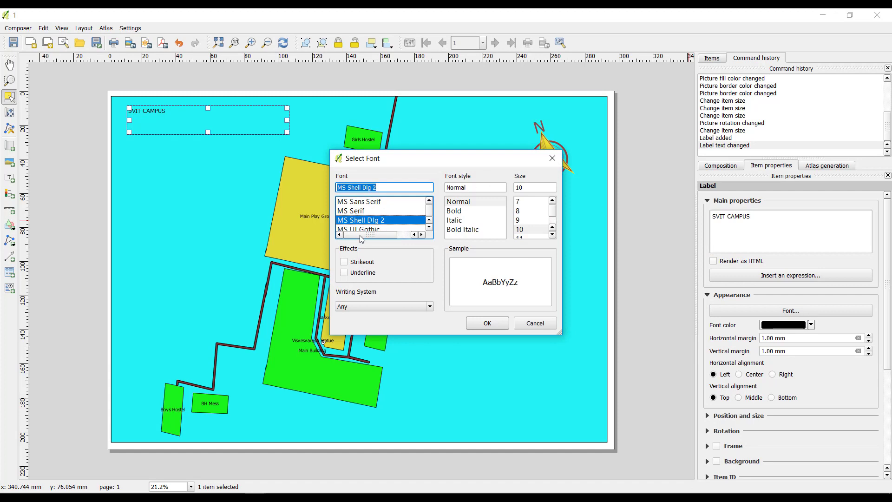
pyautogui.click(460, 212)
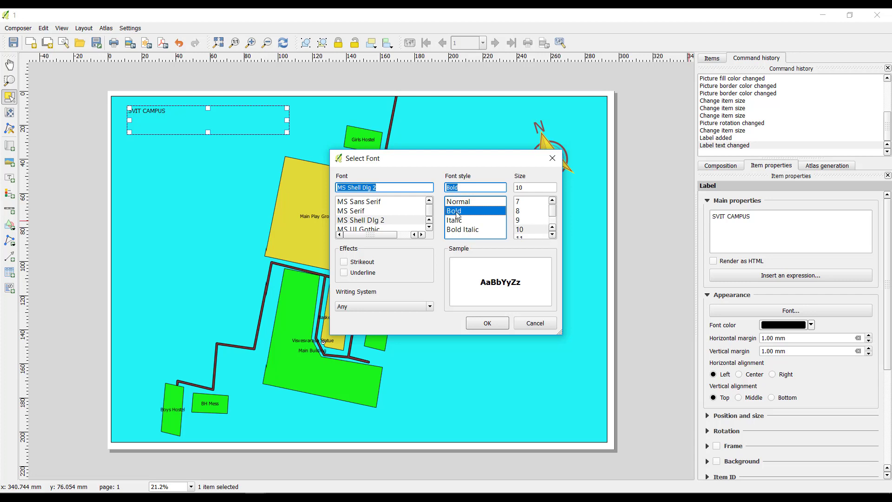
pyautogui.scroll(-4, 534, 218)
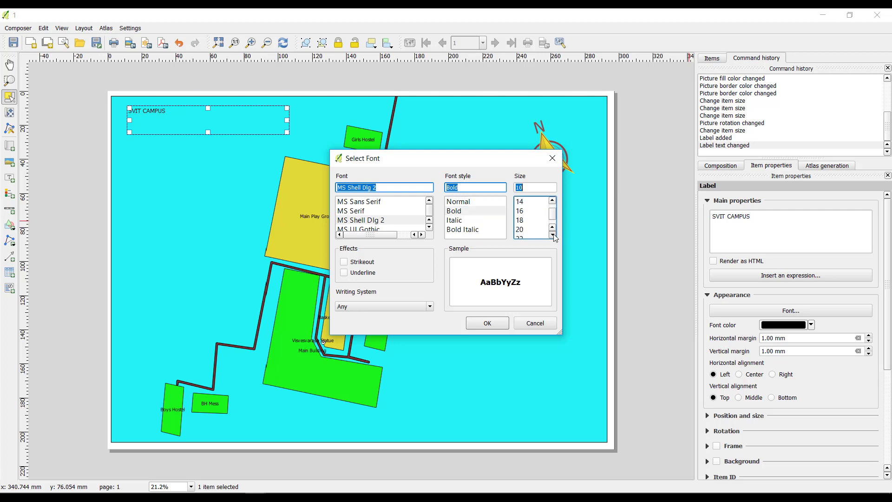
pyautogui.click(525, 220)
pyautogui.click(494, 324)
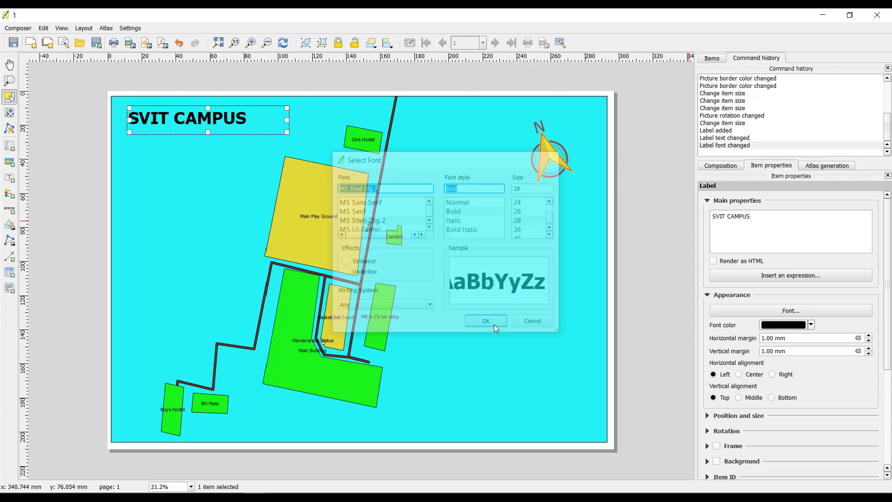
# Step: Set the title's font color to red #ff2121 and turn on a frame around the label
pyautogui.click(785, 330)
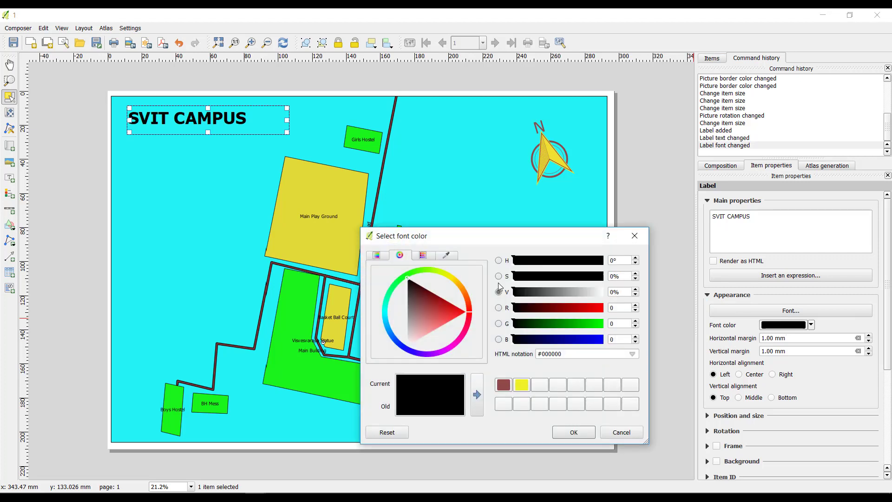
pyautogui.moveTo(443, 317); pyautogui.dragTo(459, 317)
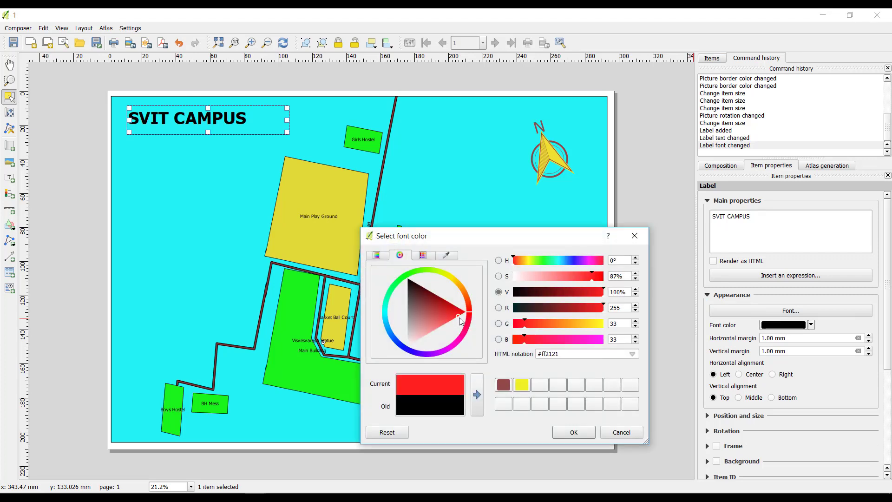
pyautogui.click(576, 432)
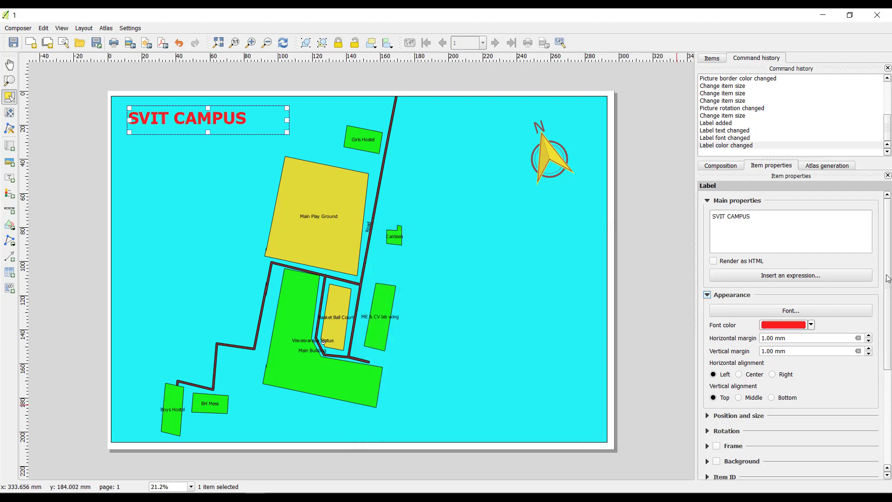
pyautogui.scroll(-5, 769, 334)
pyautogui.click(717, 322)
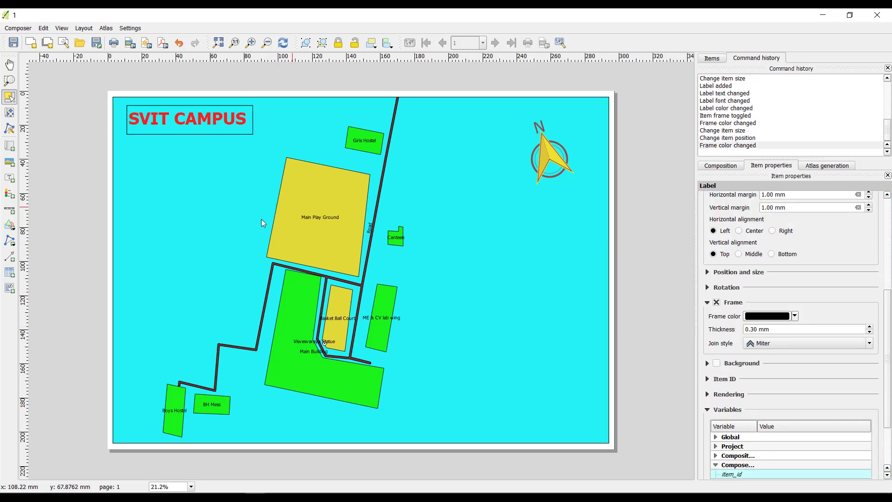
# Step: Add a legend below the north arrow, turn off its auto update and remove the SVIT Campus entry
pyautogui.click(10, 194)
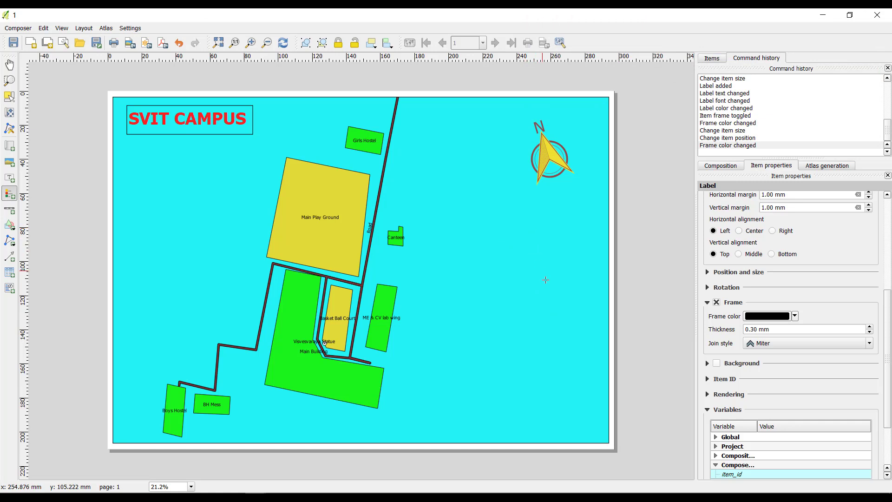
pyautogui.moveTo(530, 247)
pyautogui.mouseDown()
pyautogui.moveTo(584, 354)
pyautogui.moveTo(594, 355)
pyautogui.moveTo(593, 340)
pyautogui.mouseUp()
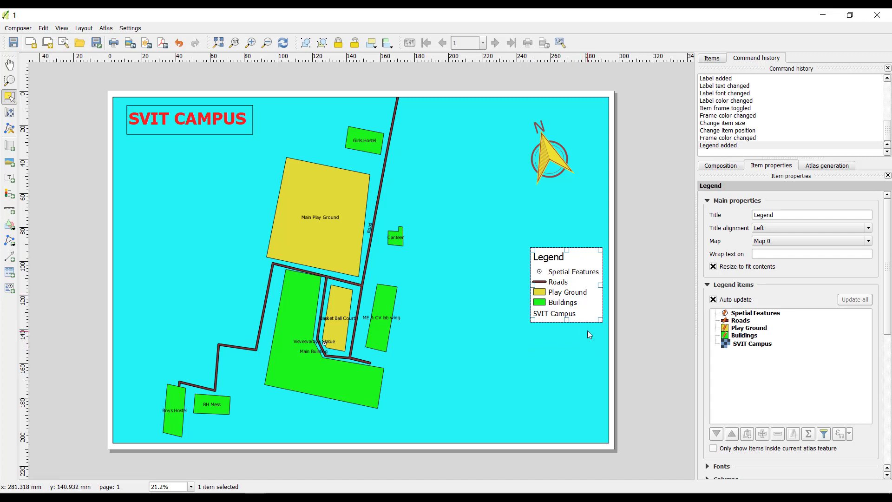
pyautogui.scroll(-2, 885, 242)
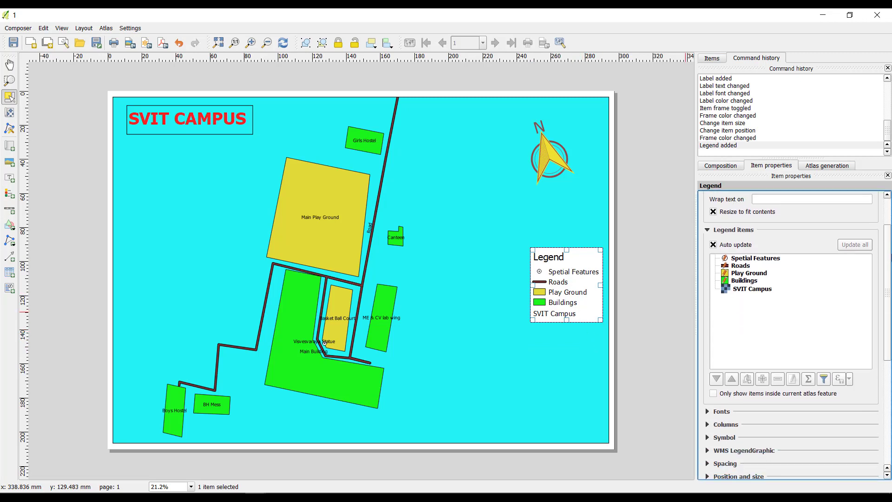
pyautogui.scroll(-1, 888, 274)
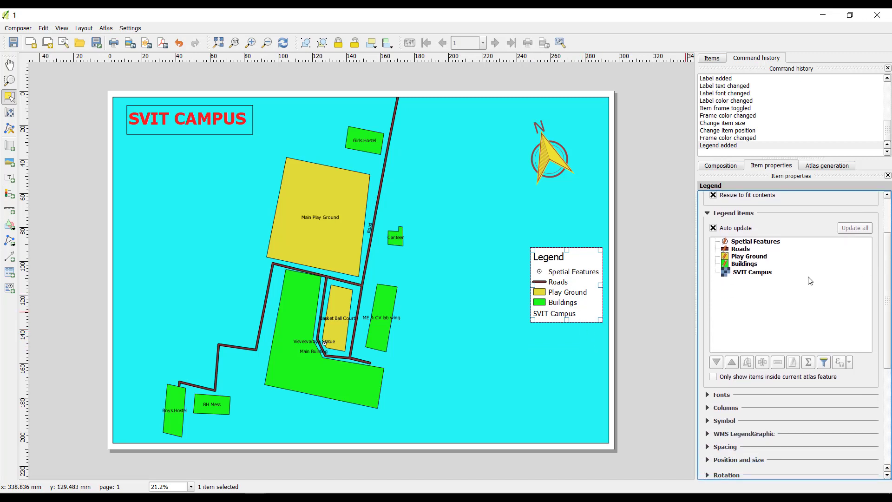
pyautogui.click(714, 228)
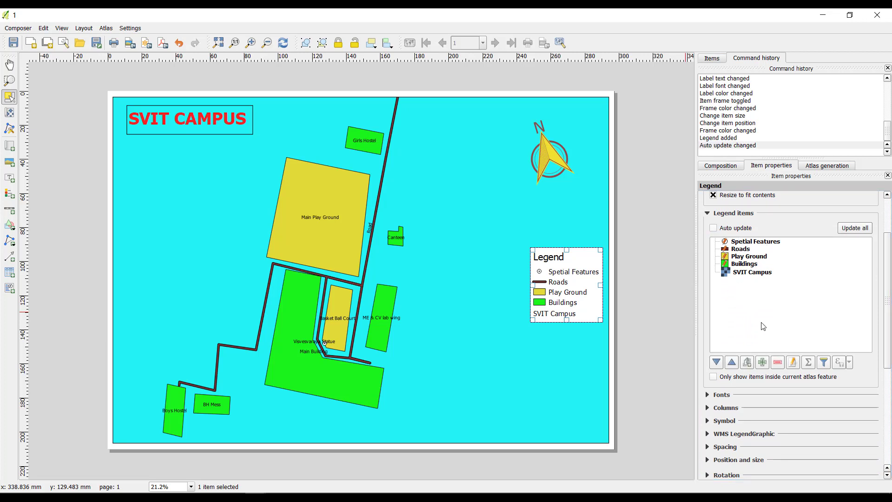
pyautogui.click(744, 274)
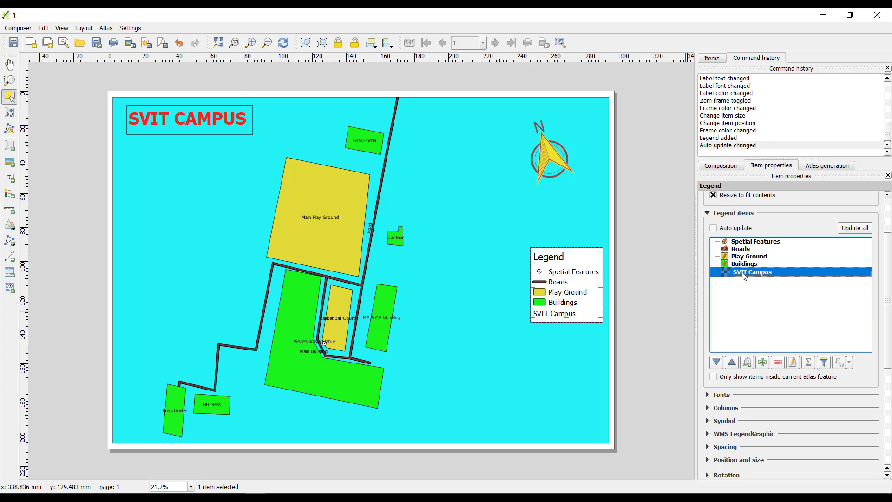
pyautogui.click(779, 366)
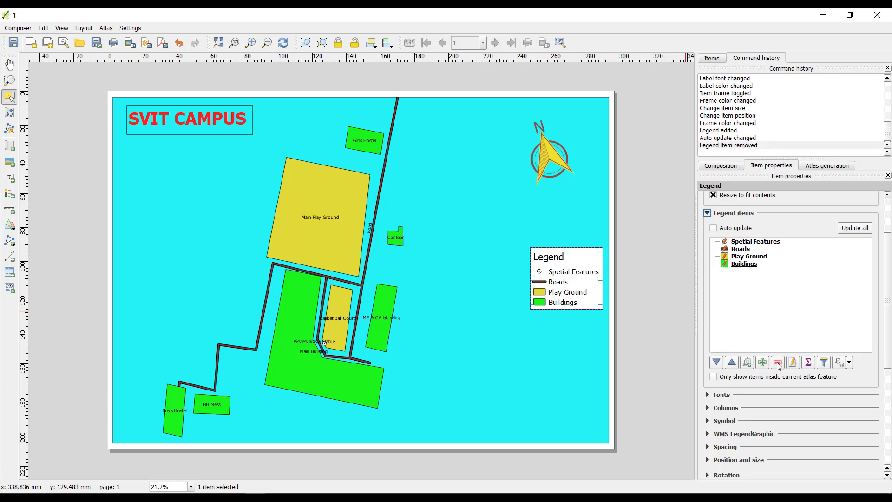
# Step: Set the legend's title font to bold, size 20
pyautogui.moveTo(890, 282); pyautogui.dragTo(890, 342)
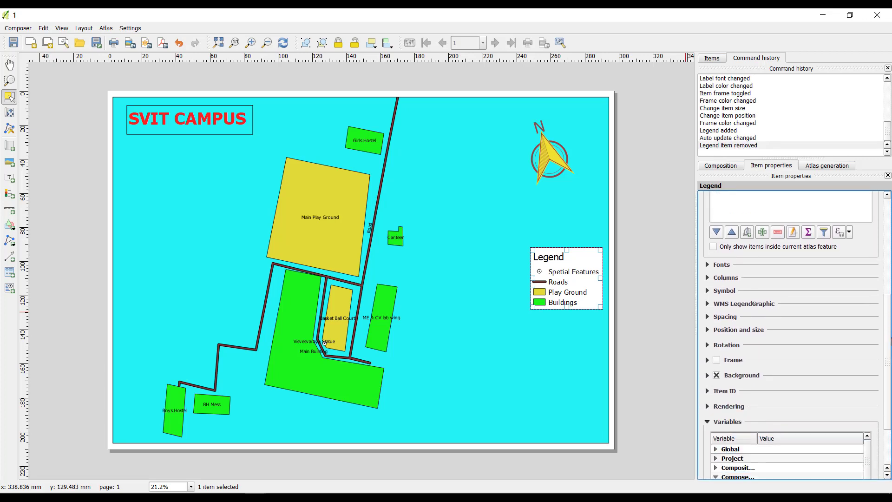
pyautogui.click(720, 265)
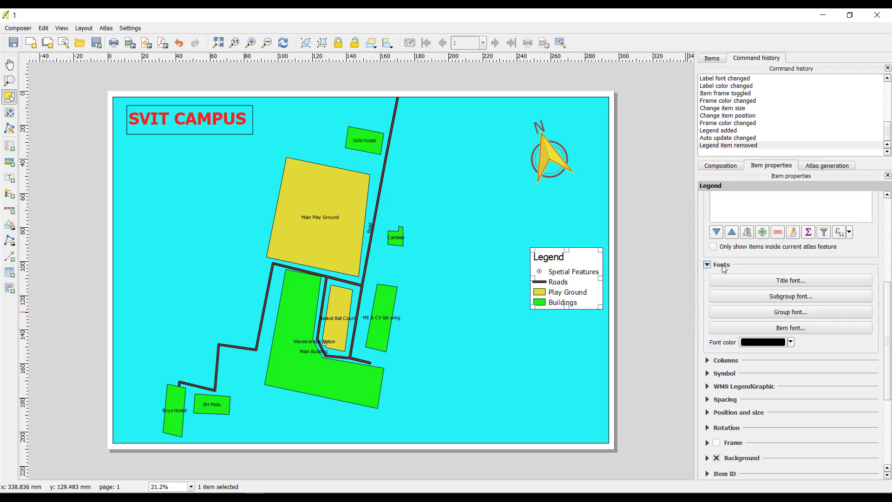
pyautogui.click(791, 281)
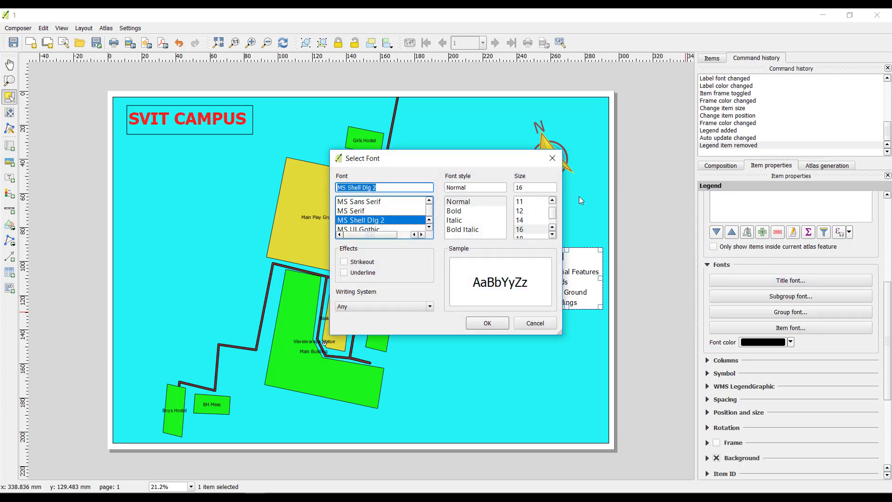
pyautogui.click(466, 212)
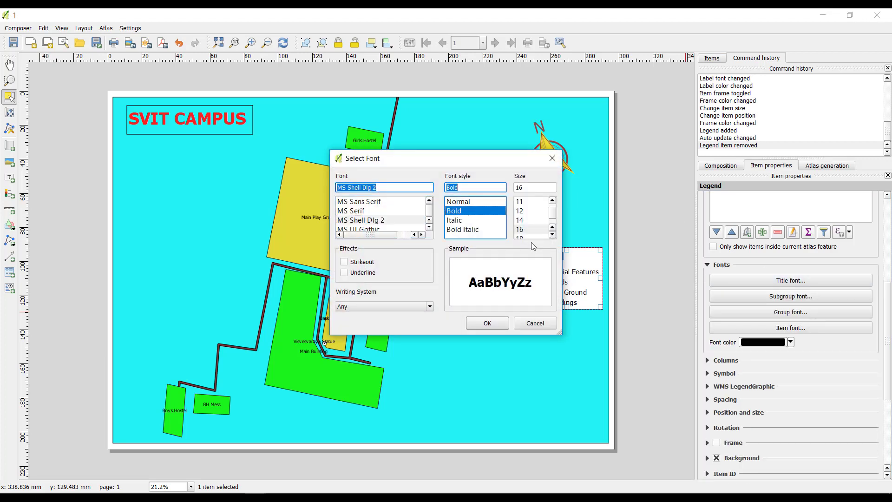
pyautogui.click(521, 229)
pyautogui.scroll(-1, 526, 222)
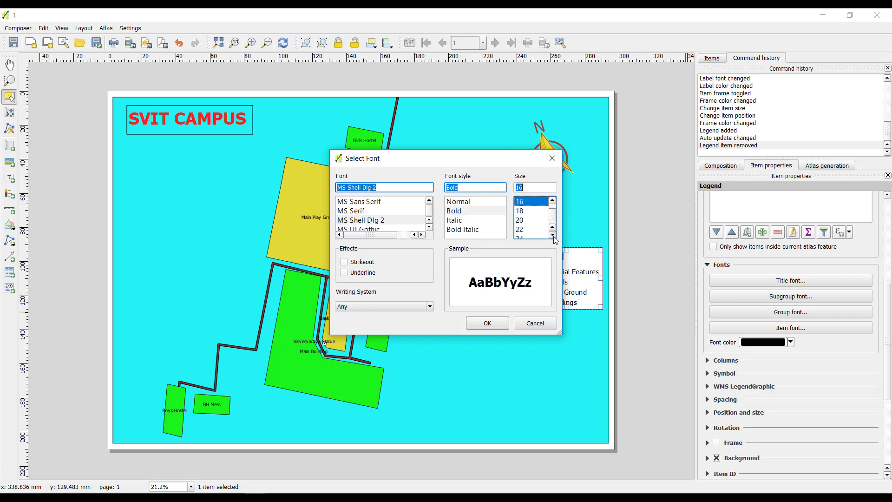
pyautogui.click(525, 222)
pyautogui.click(499, 324)
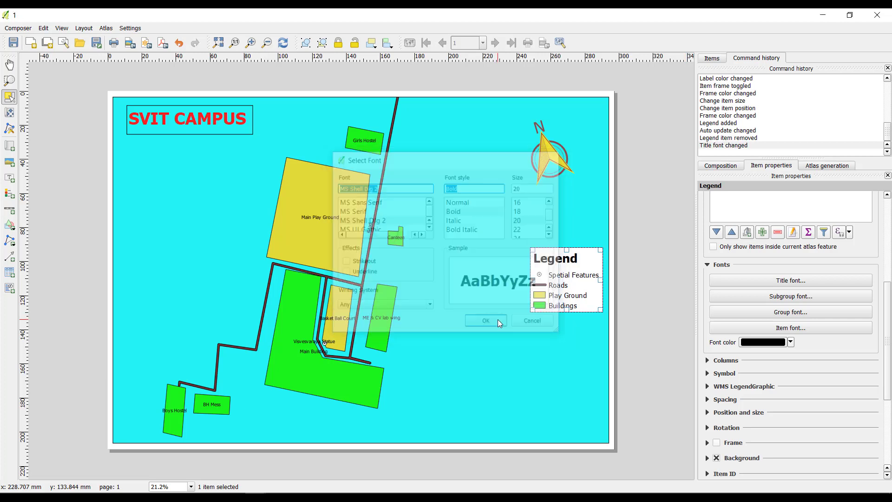
# Step: Set the legend's item font size to 16
pyautogui.click(807, 327)
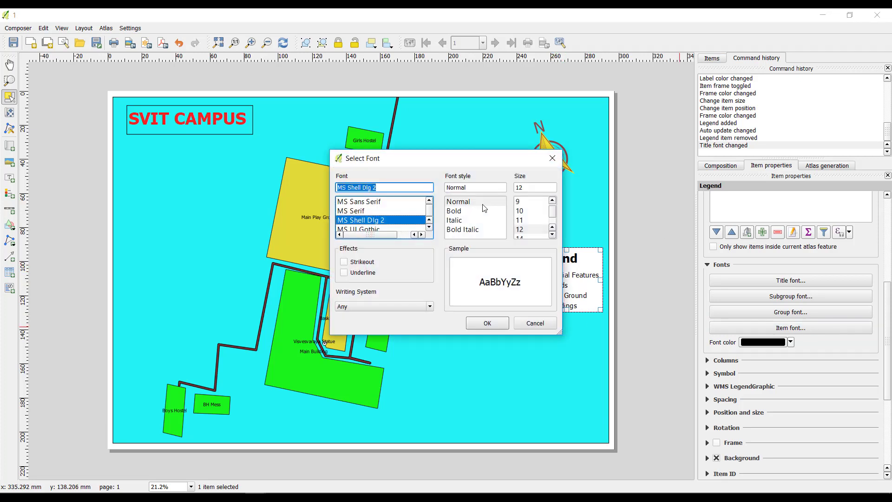
pyautogui.click(554, 234)
pyautogui.click(554, 235)
pyautogui.click(554, 235)
pyautogui.click(554, 235)
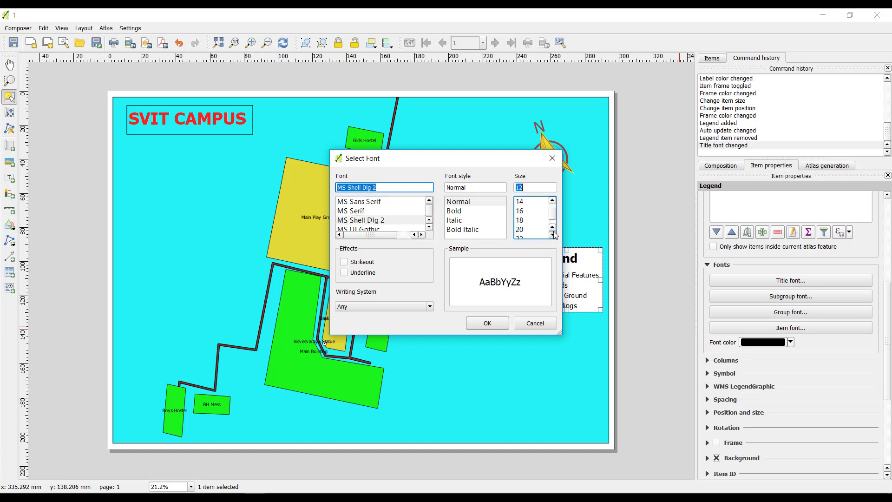
pyautogui.click(522, 213)
pyautogui.click(492, 322)
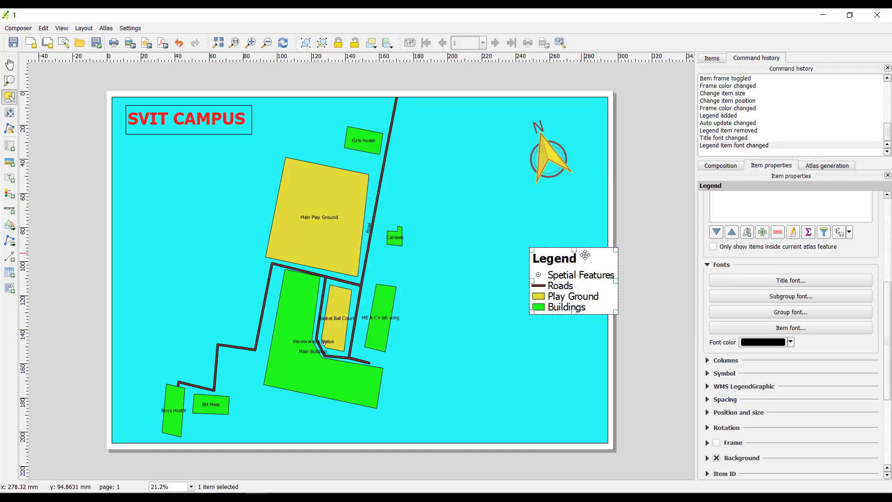
# Step: Move the enlarged legend fully inside the map area and turn on its frame
pyautogui.moveTo(575, 249); pyautogui.dragTo(556, 296)
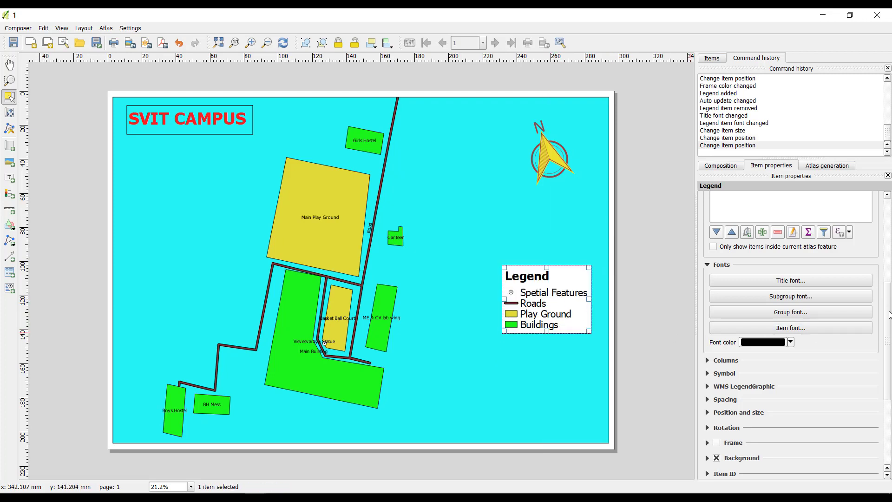
pyautogui.scroll(-5, 889, 304)
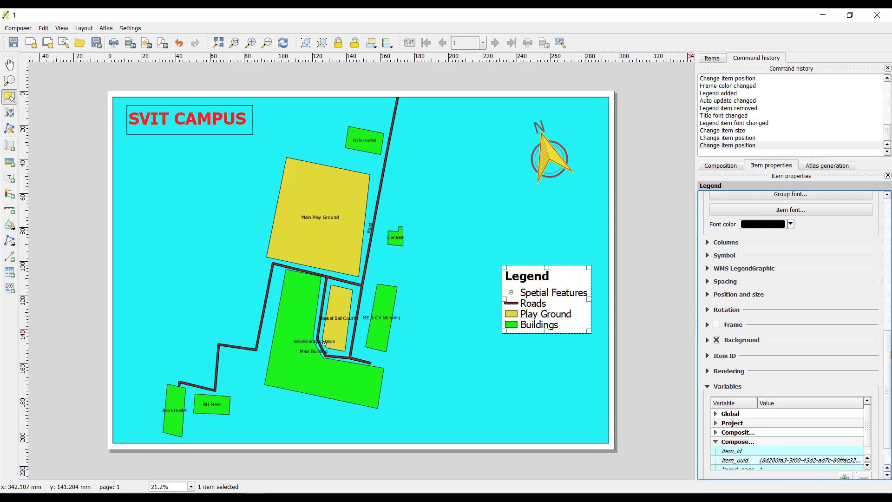
pyautogui.click(718, 326)
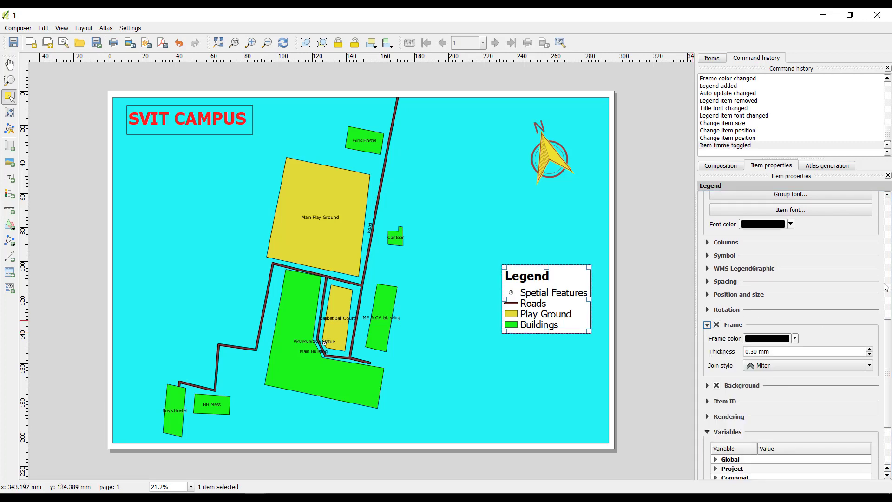
pyautogui.scroll(-3, 890, 334)
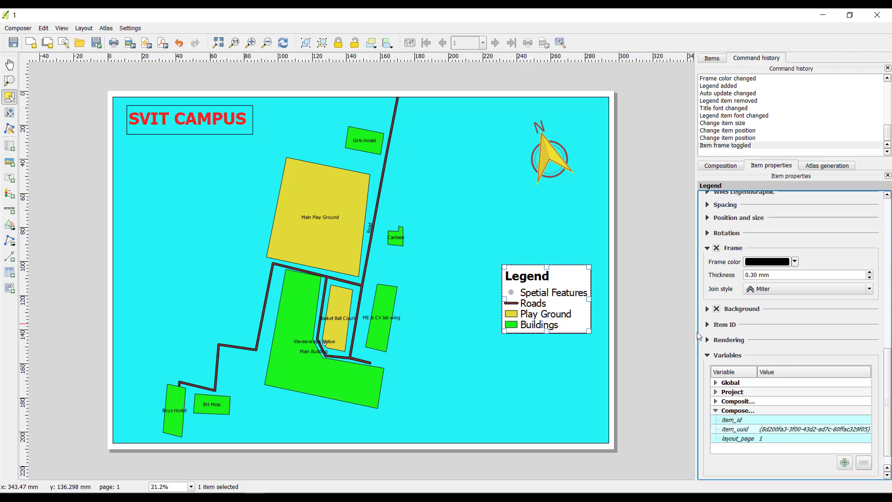
pyautogui.click(707, 308)
pyautogui.click(782, 324)
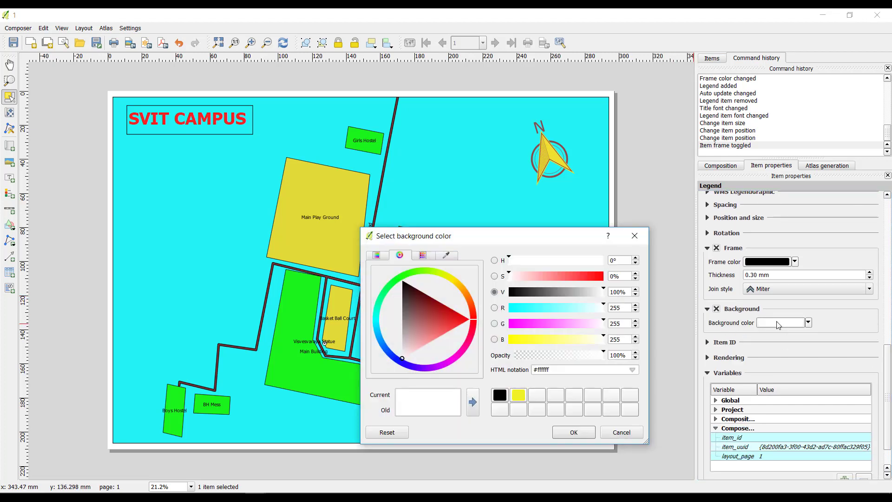
pyautogui.click(640, 242)
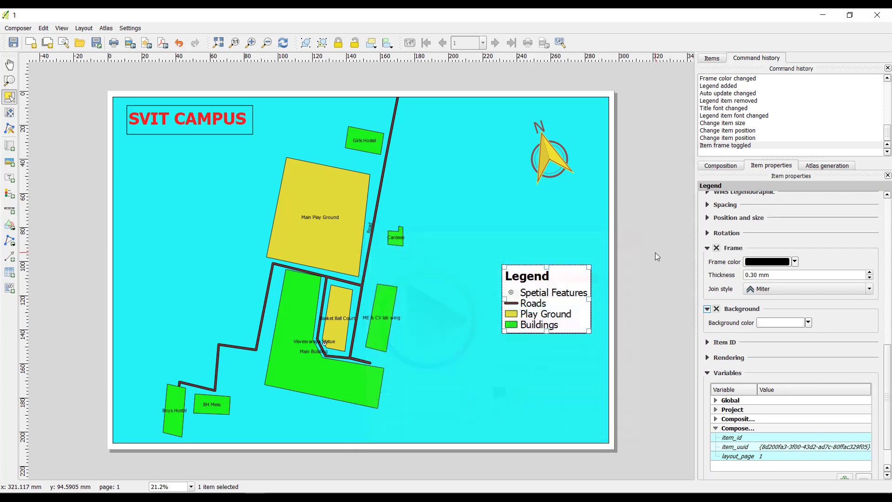
# Step: Shift the legend slightly closer to the map's right edge and add a scale bar below it
pyautogui.moveTo(550, 299); pyautogui.dragTo(558, 296)
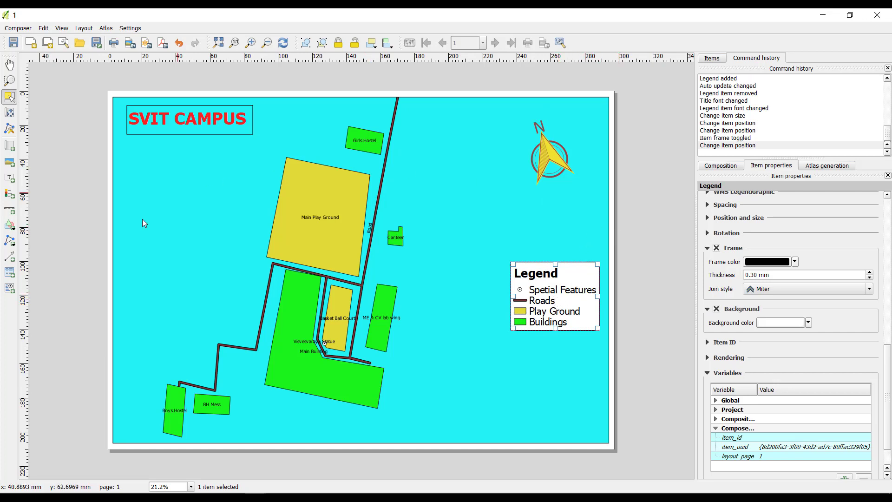
pyautogui.click(9, 212)
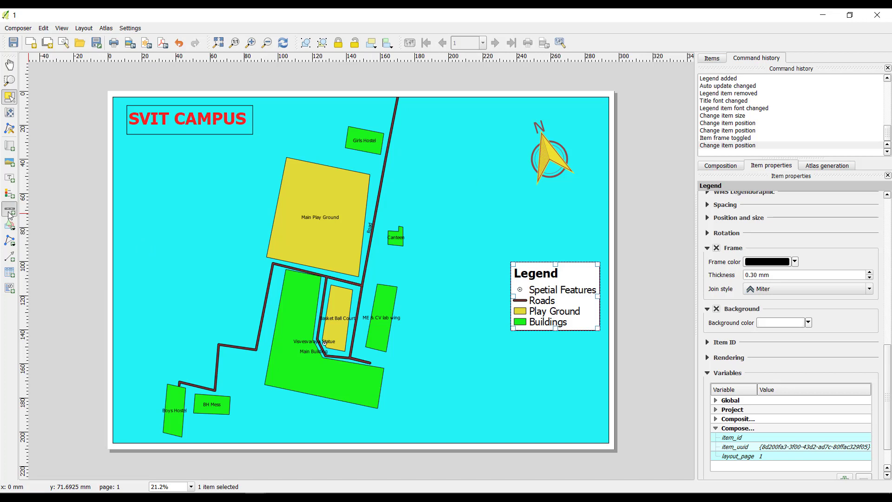
pyautogui.click(488, 398)
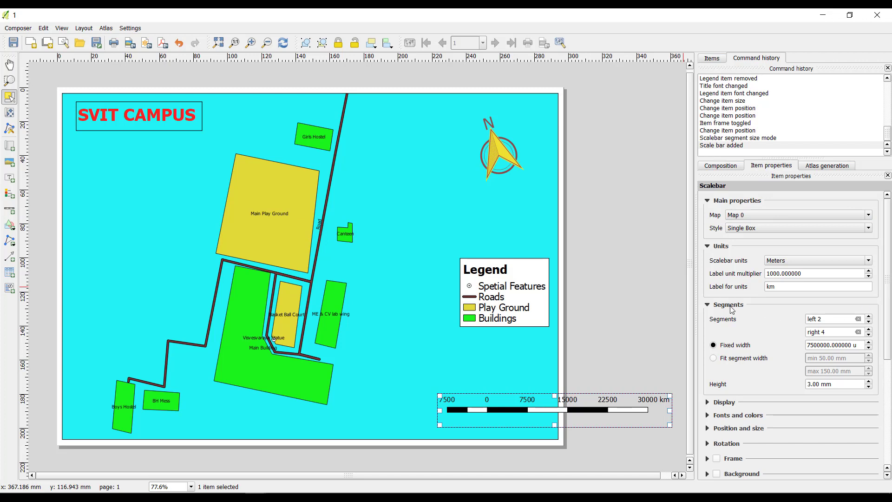
# Step: Set the scale bar's segments to left 1 and right 2
pyautogui.click(869, 323)
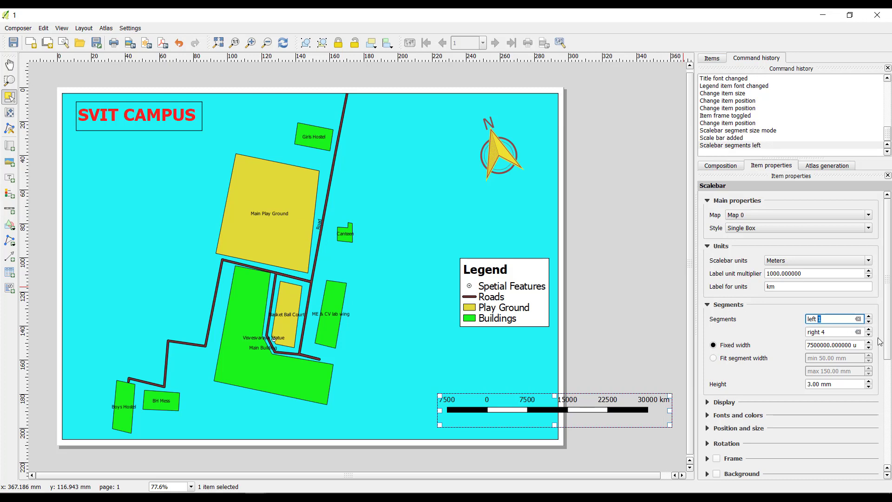
pyautogui.click(870, 334)
pyautogui.click(869, 334)
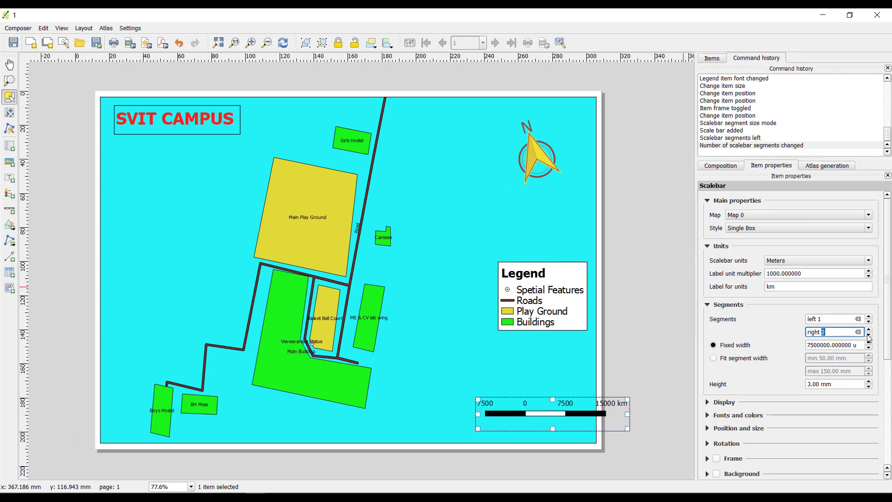
# Step: Move the scale bar fully inside the map area below the legend and deselect it
pyautogui.moveTo(564, 411); pyautogui.dragTo(535, 414)
pyautogui.click(651, 346)
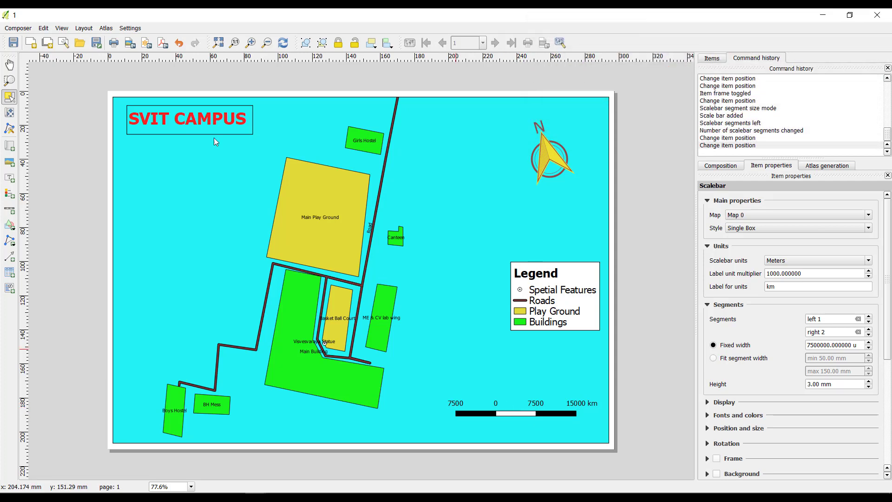
# Step: Export the composition to the Desktop as a PNG image named SVIT Campus at 300 dpi
pyautogui.click(16, 32)
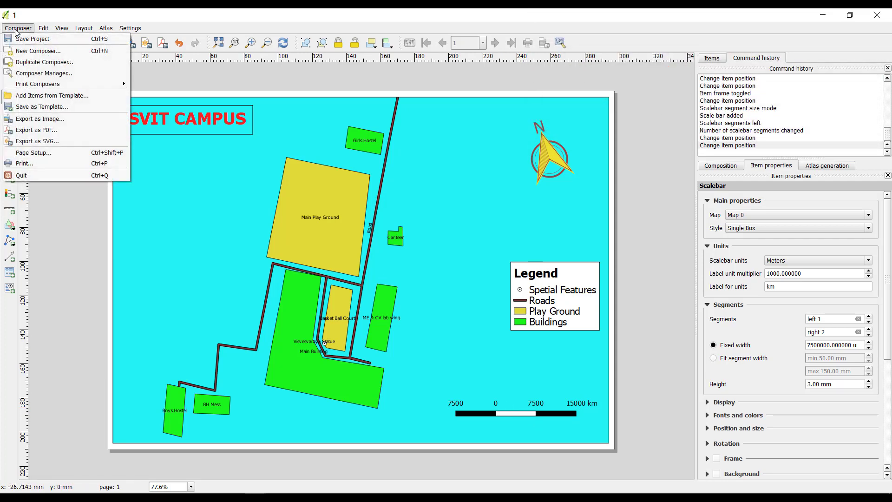
pyautogui.click(36, 120)
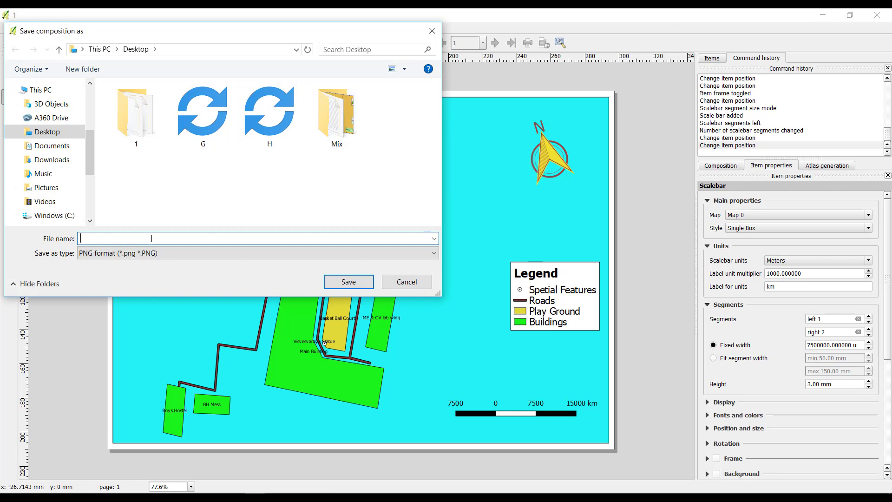
pyautogui.write('SVIT Campus')
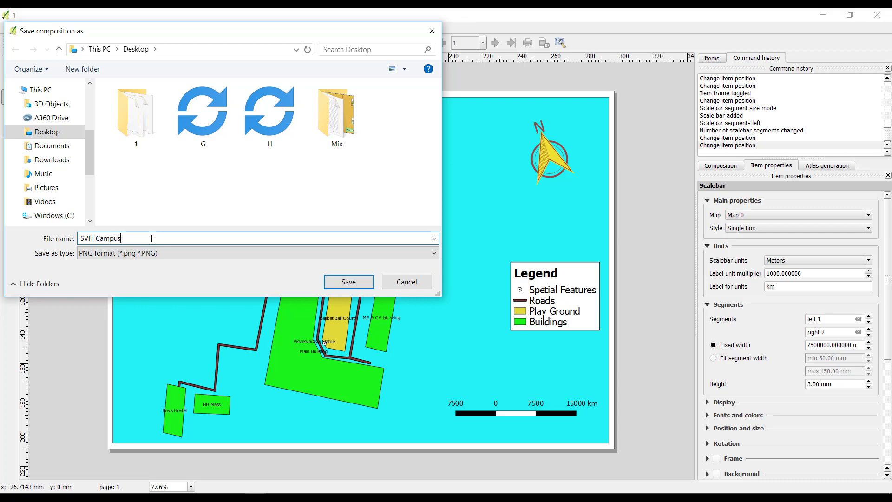
pyautogui.click(349, 282)
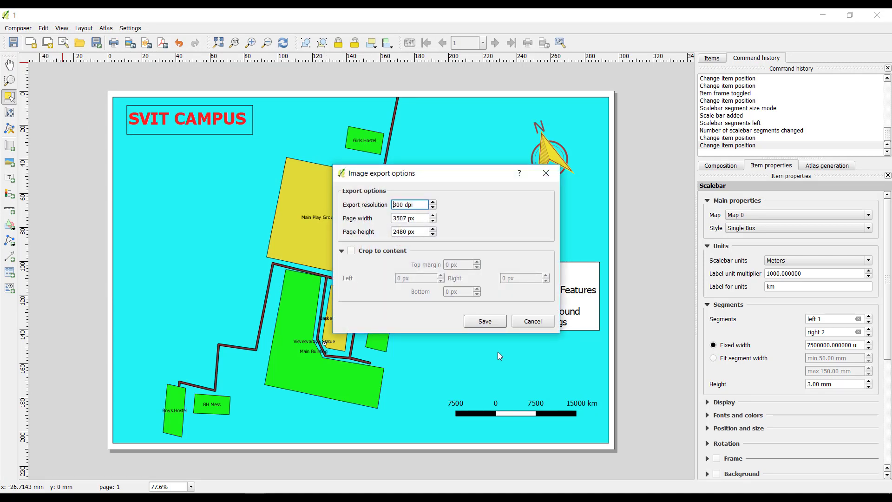
pyautogui.click(491, 323)
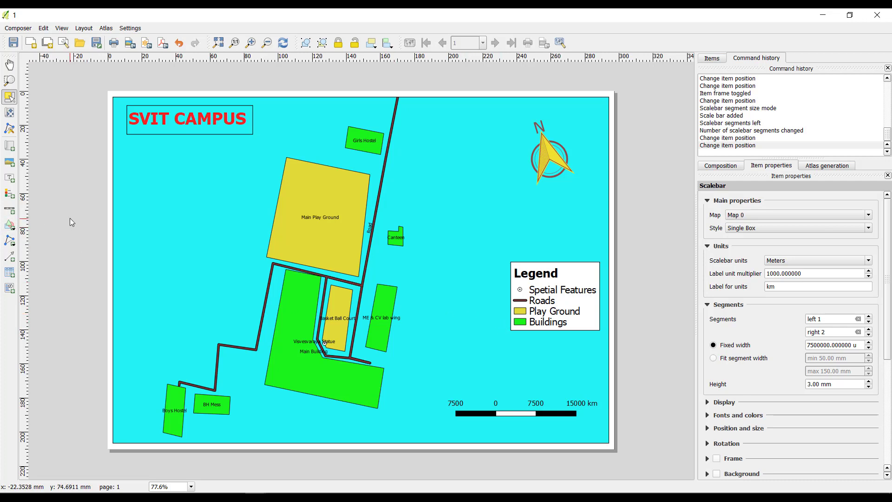
# Step: Export the composition to the Desktop as a PDF named SVIT
pyautogui.click(18, 27)
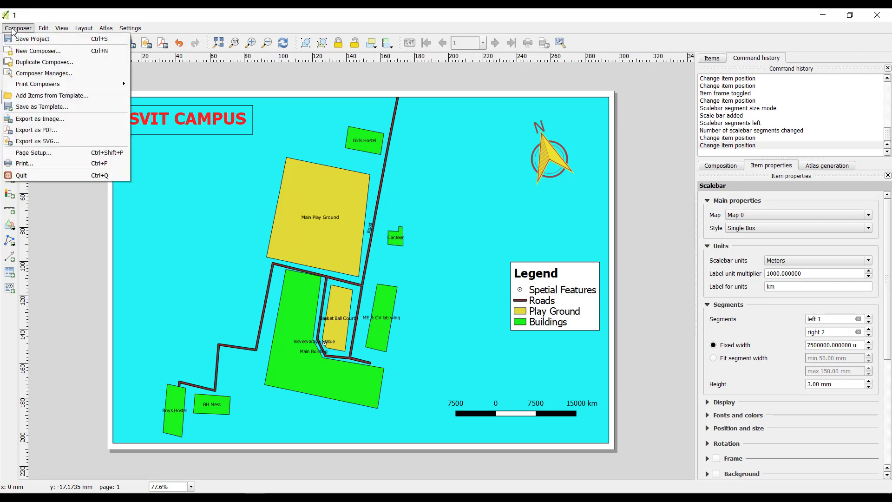
pyautogui.click(46, 133)
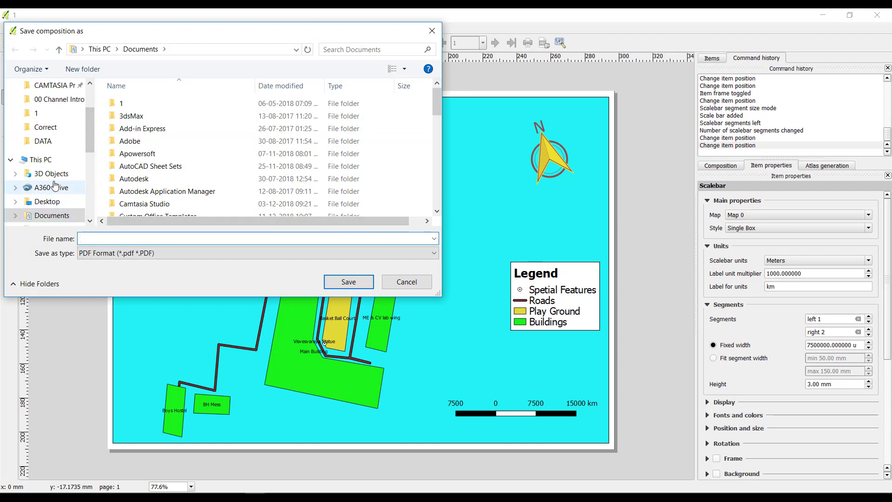
pyautogui.click(47, 202)
pyautogui.click(130, 239)
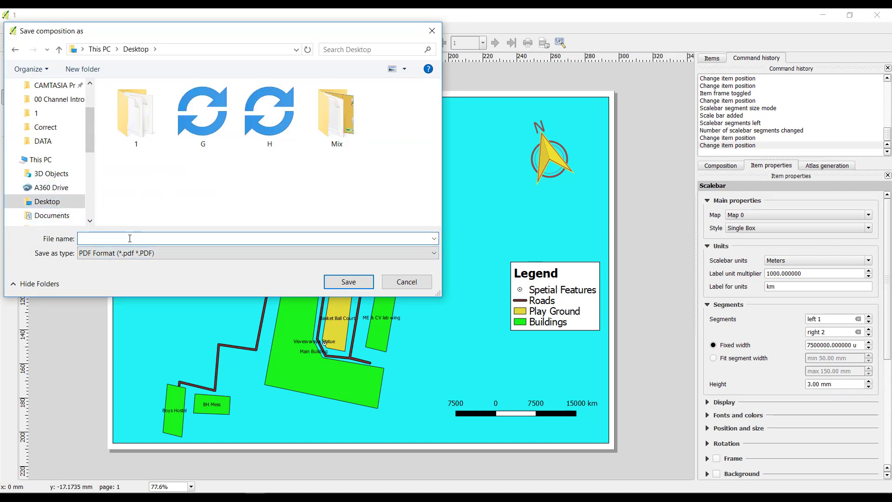
pyautogui.write('SVIT')
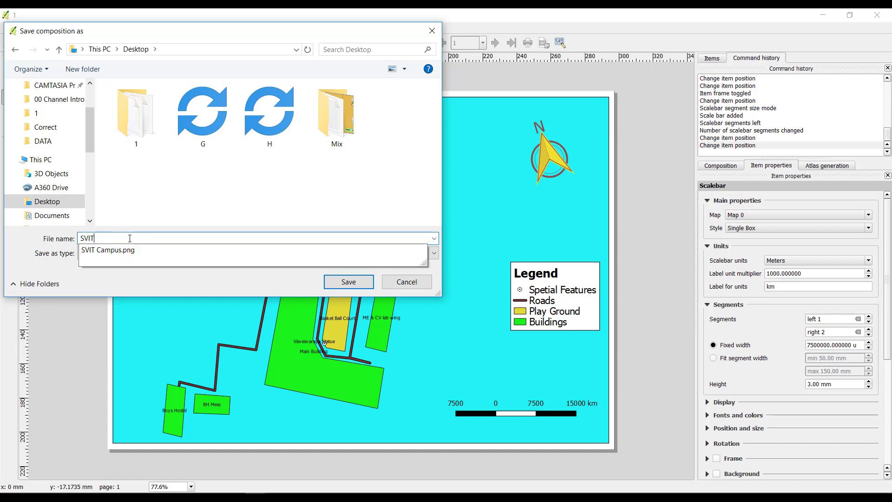
pyautogui.click(365, 282)
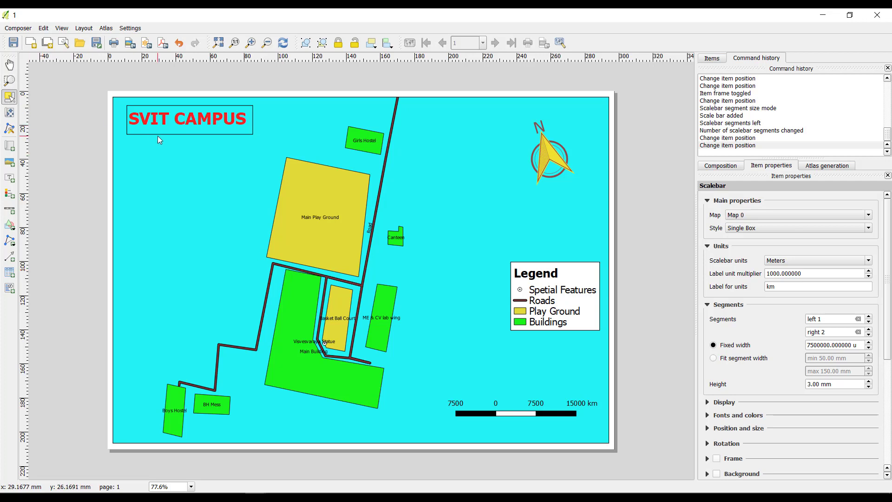
# Step: Save the composition to the Desktop as a composer template named SVIT Template
pyautogui.click(19, 29)
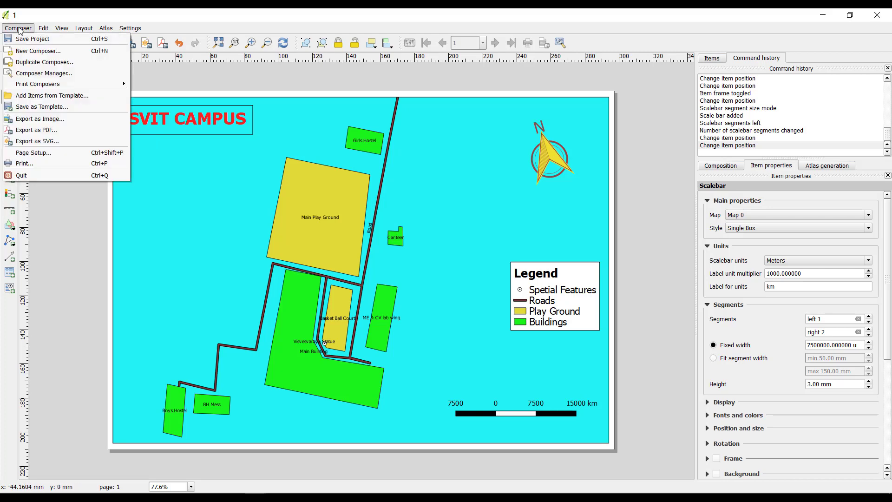
pyautogui.click(41, 107)
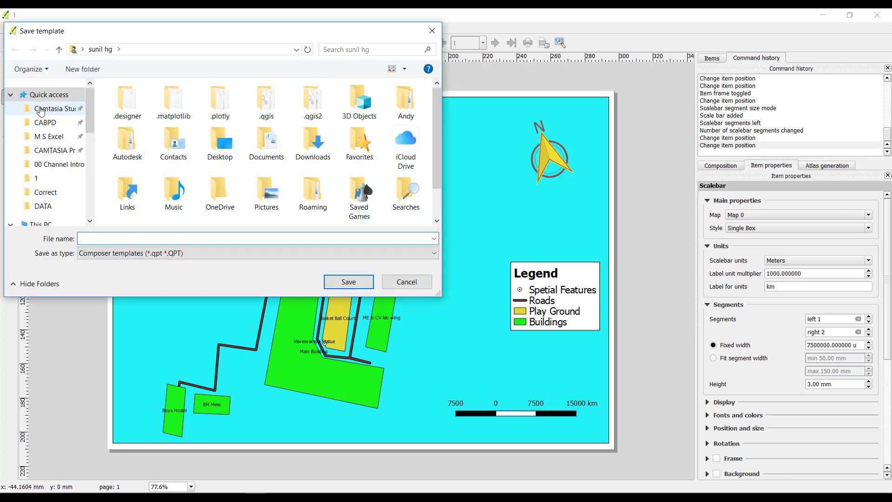
pyautogui.moveTo(88, 123); pyautogui.dragTo(90, 157)
pyautogui.click(52, 174)
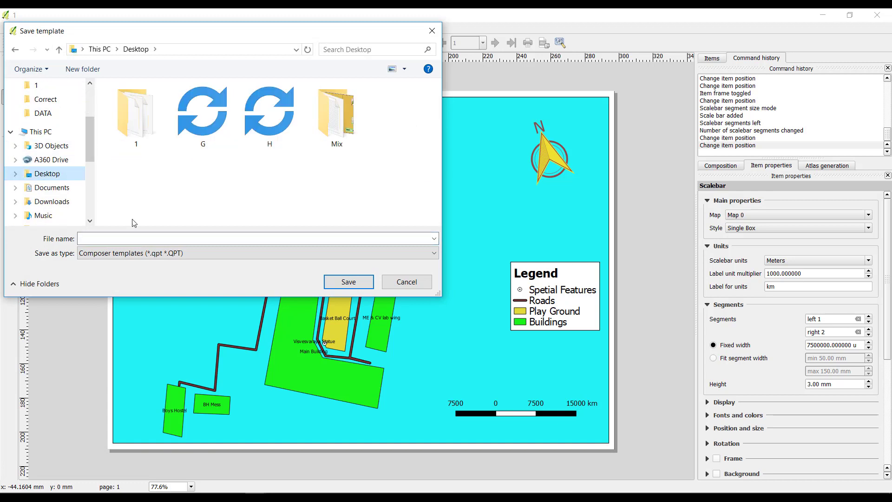
pyautogui.click(106, 239)
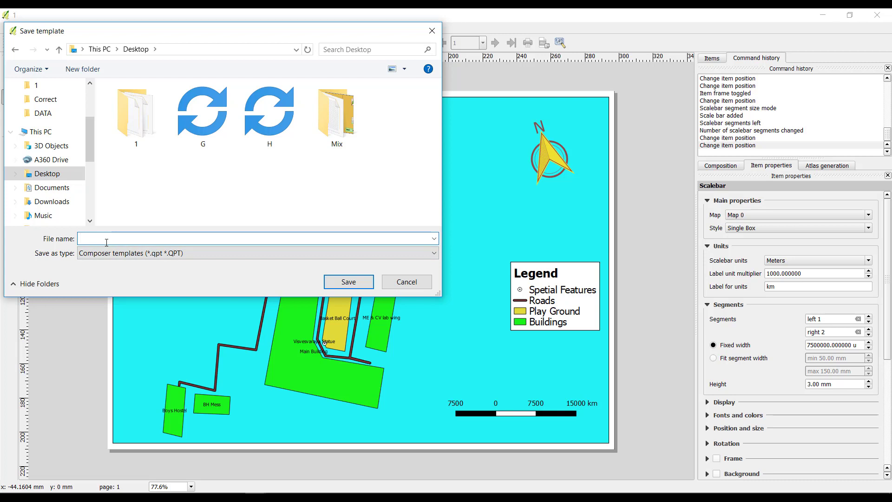
pyautogui.write('SVI')
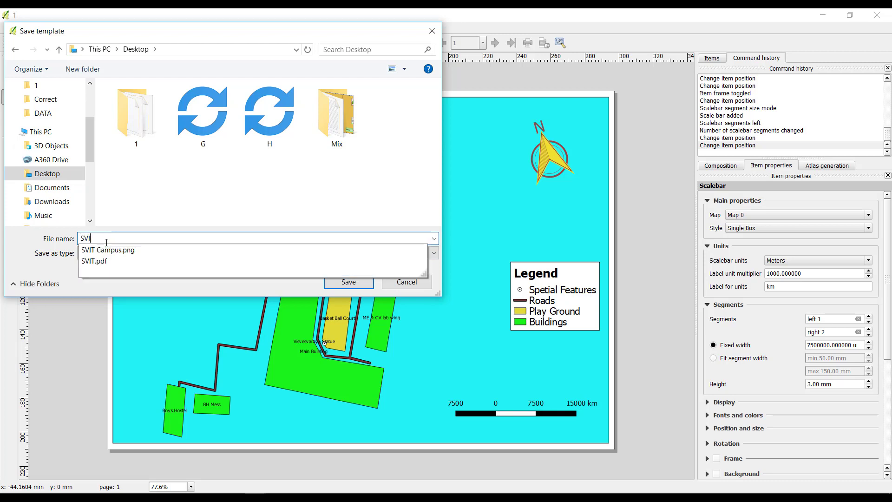
pyautogui.write('T Template')
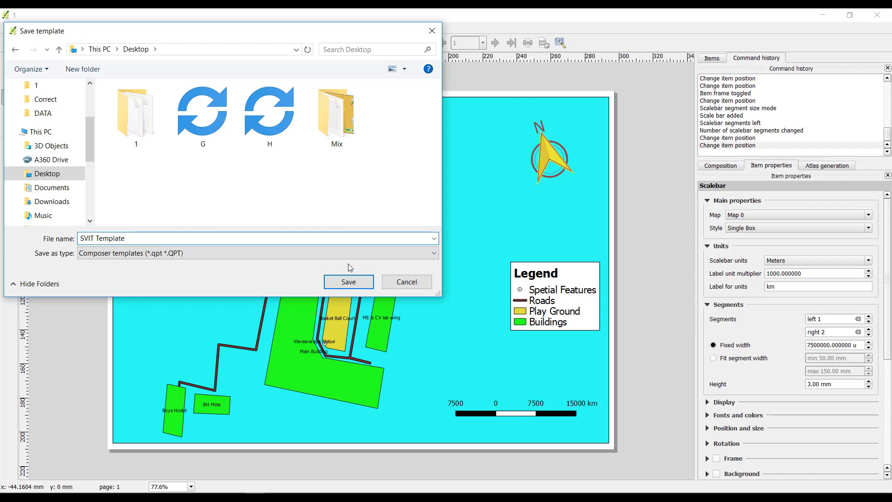
pyautogui.click(350, 282)
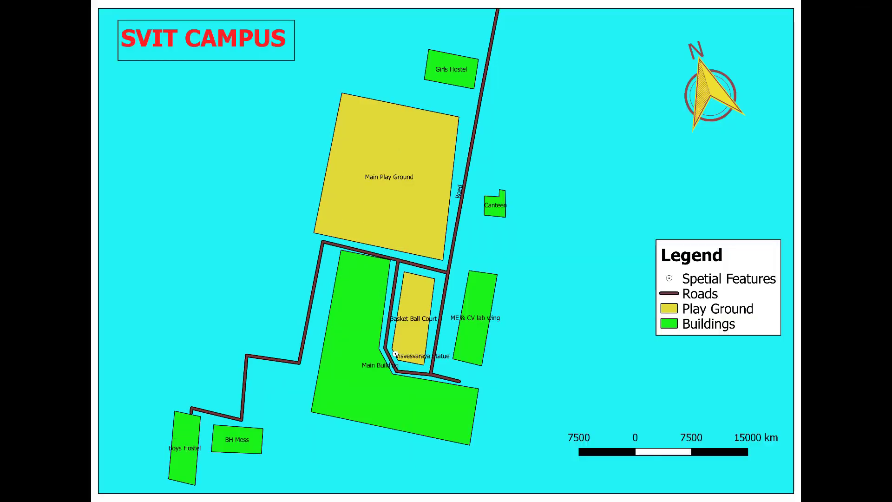